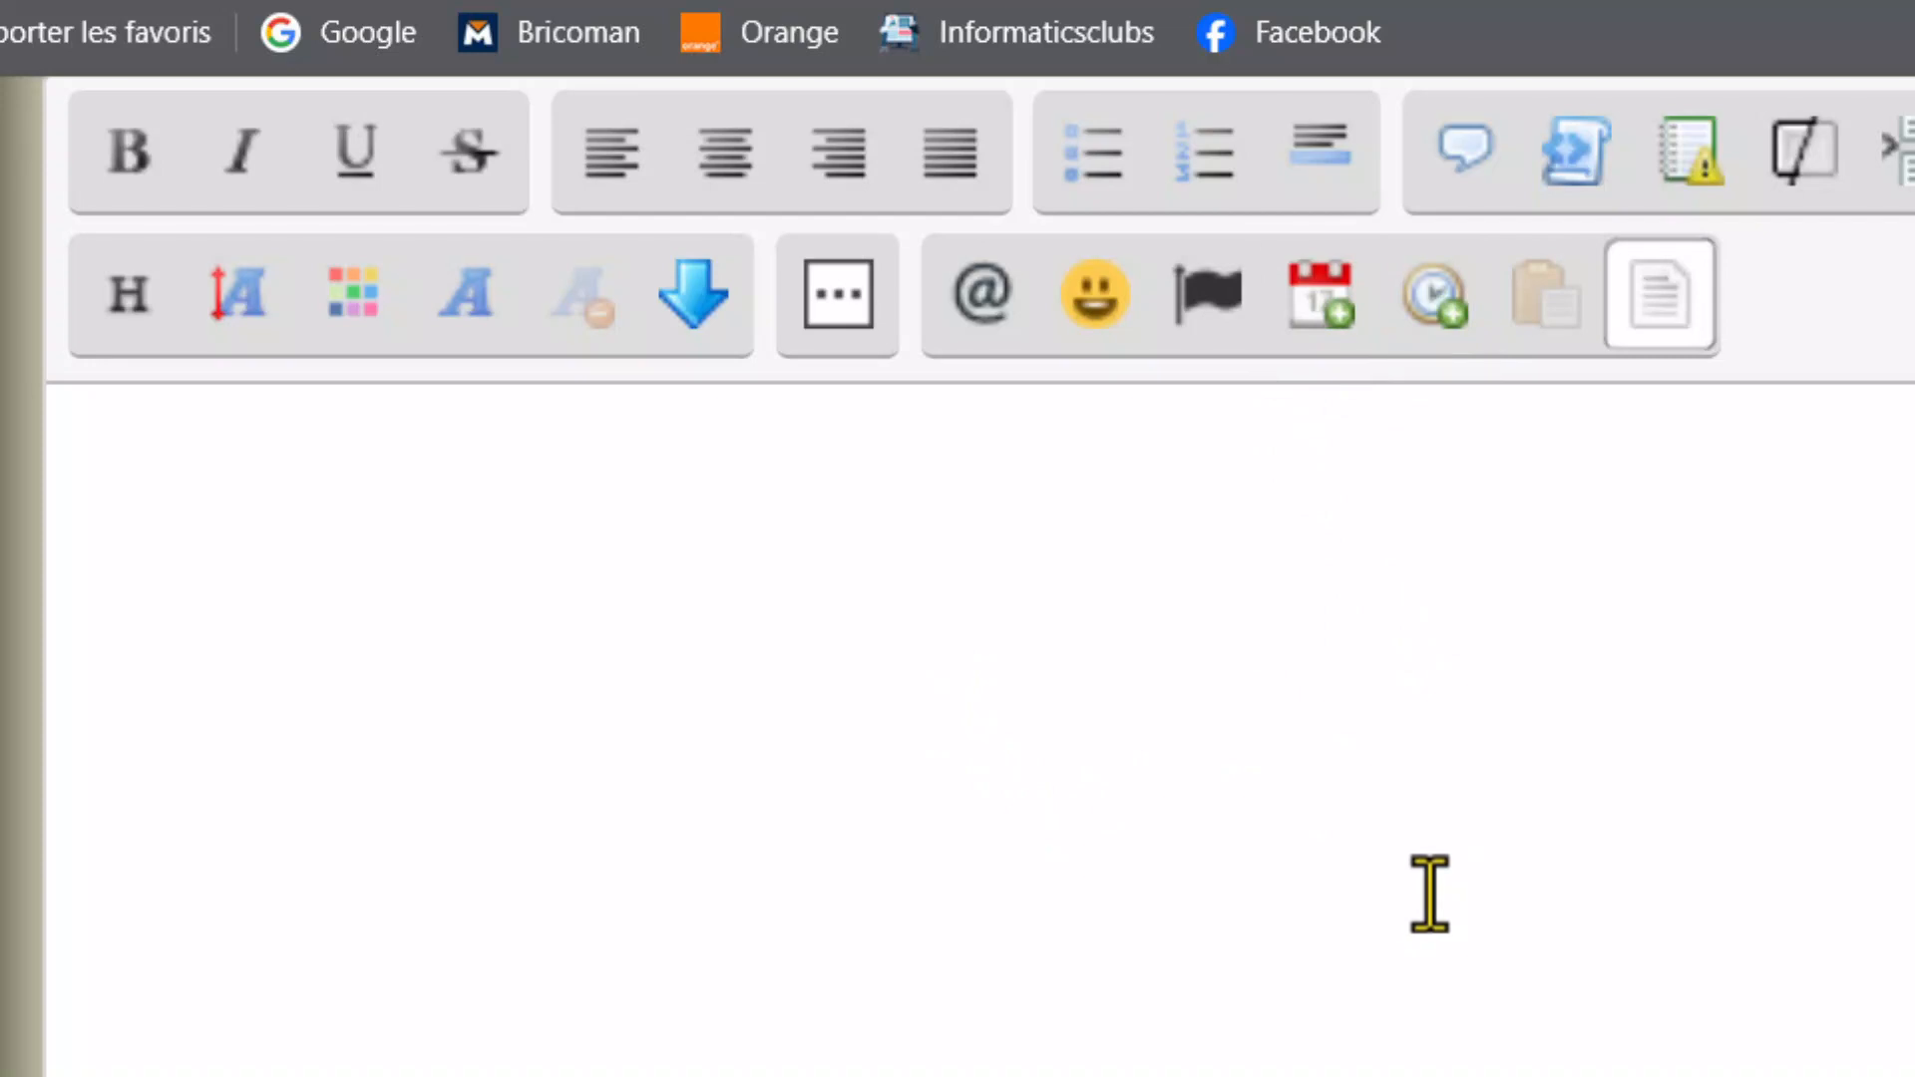
# - Insert a bulleted list in the message and put its [list], [*] and [/list] tags on separate lines with blank lines between
pyautogui.click(1090, 165)
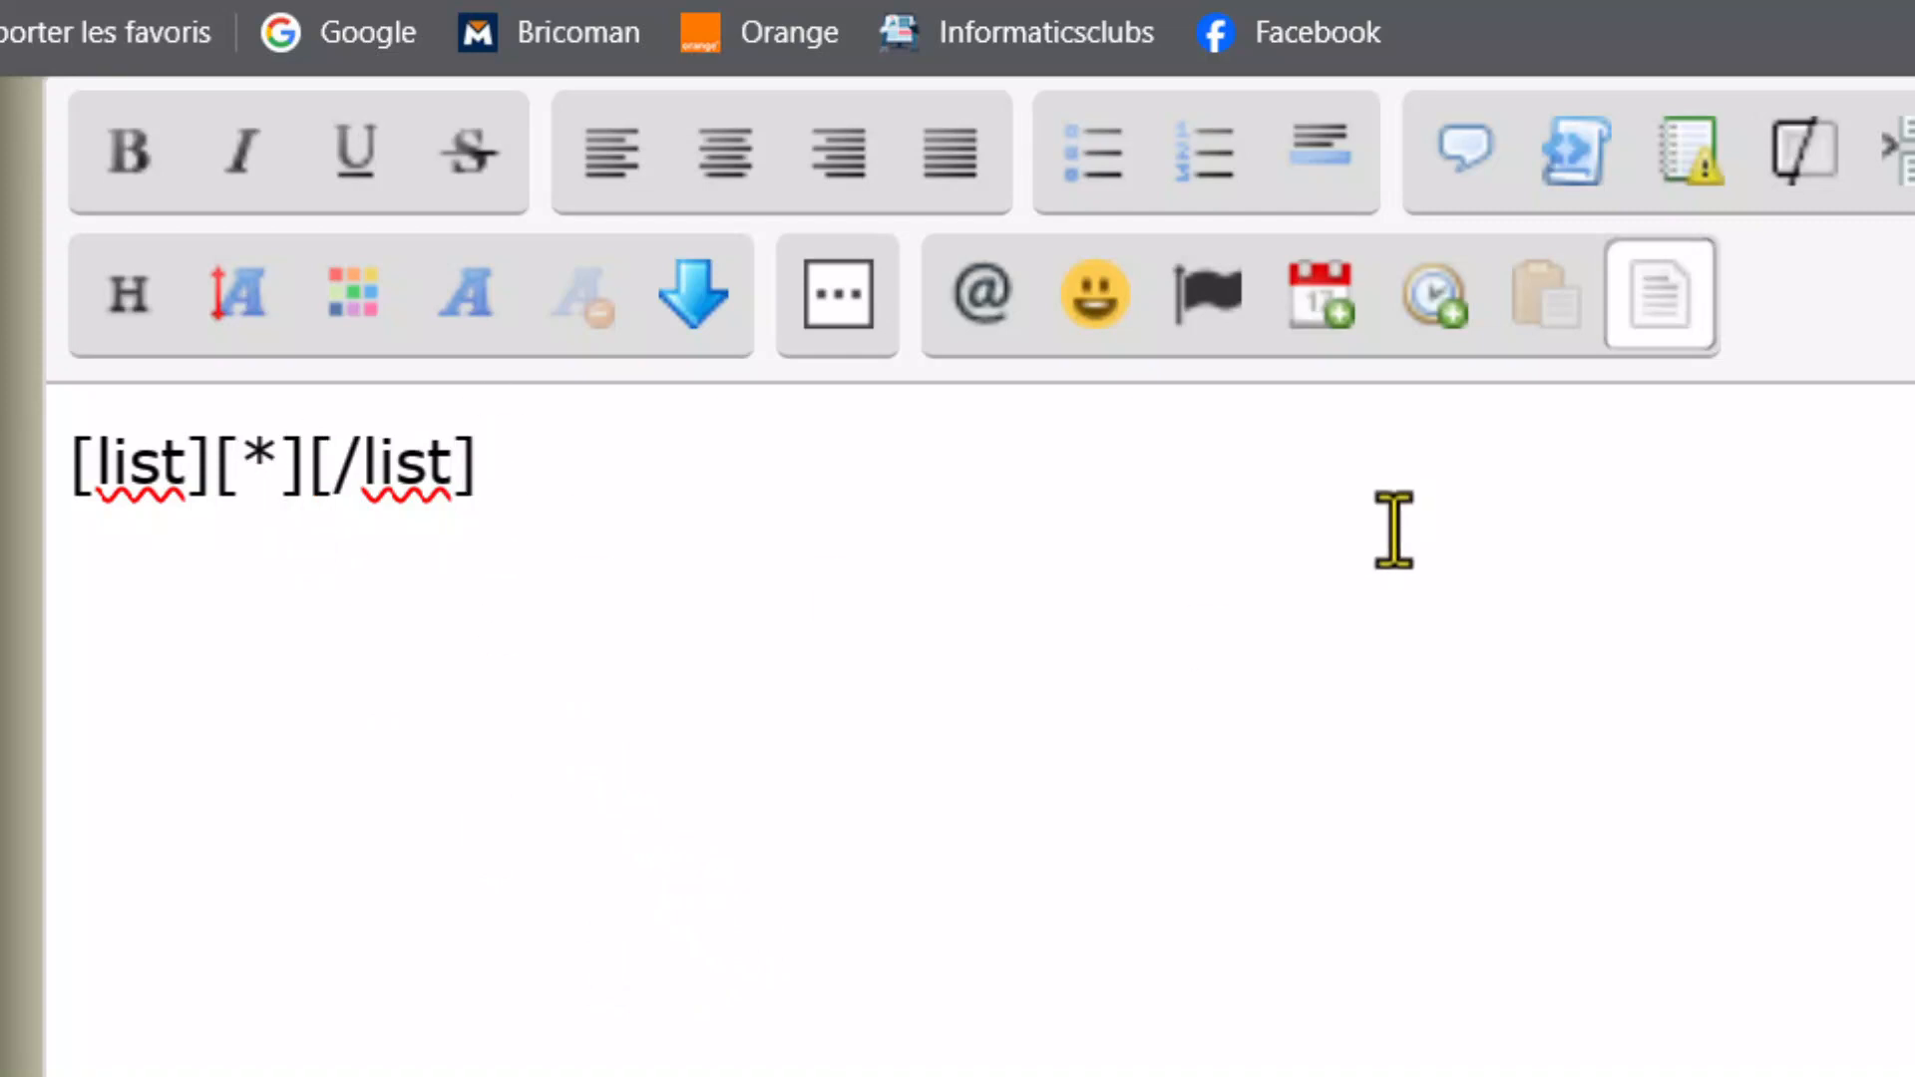
pyautogui.press('Return')
pyautogui.press('Return')
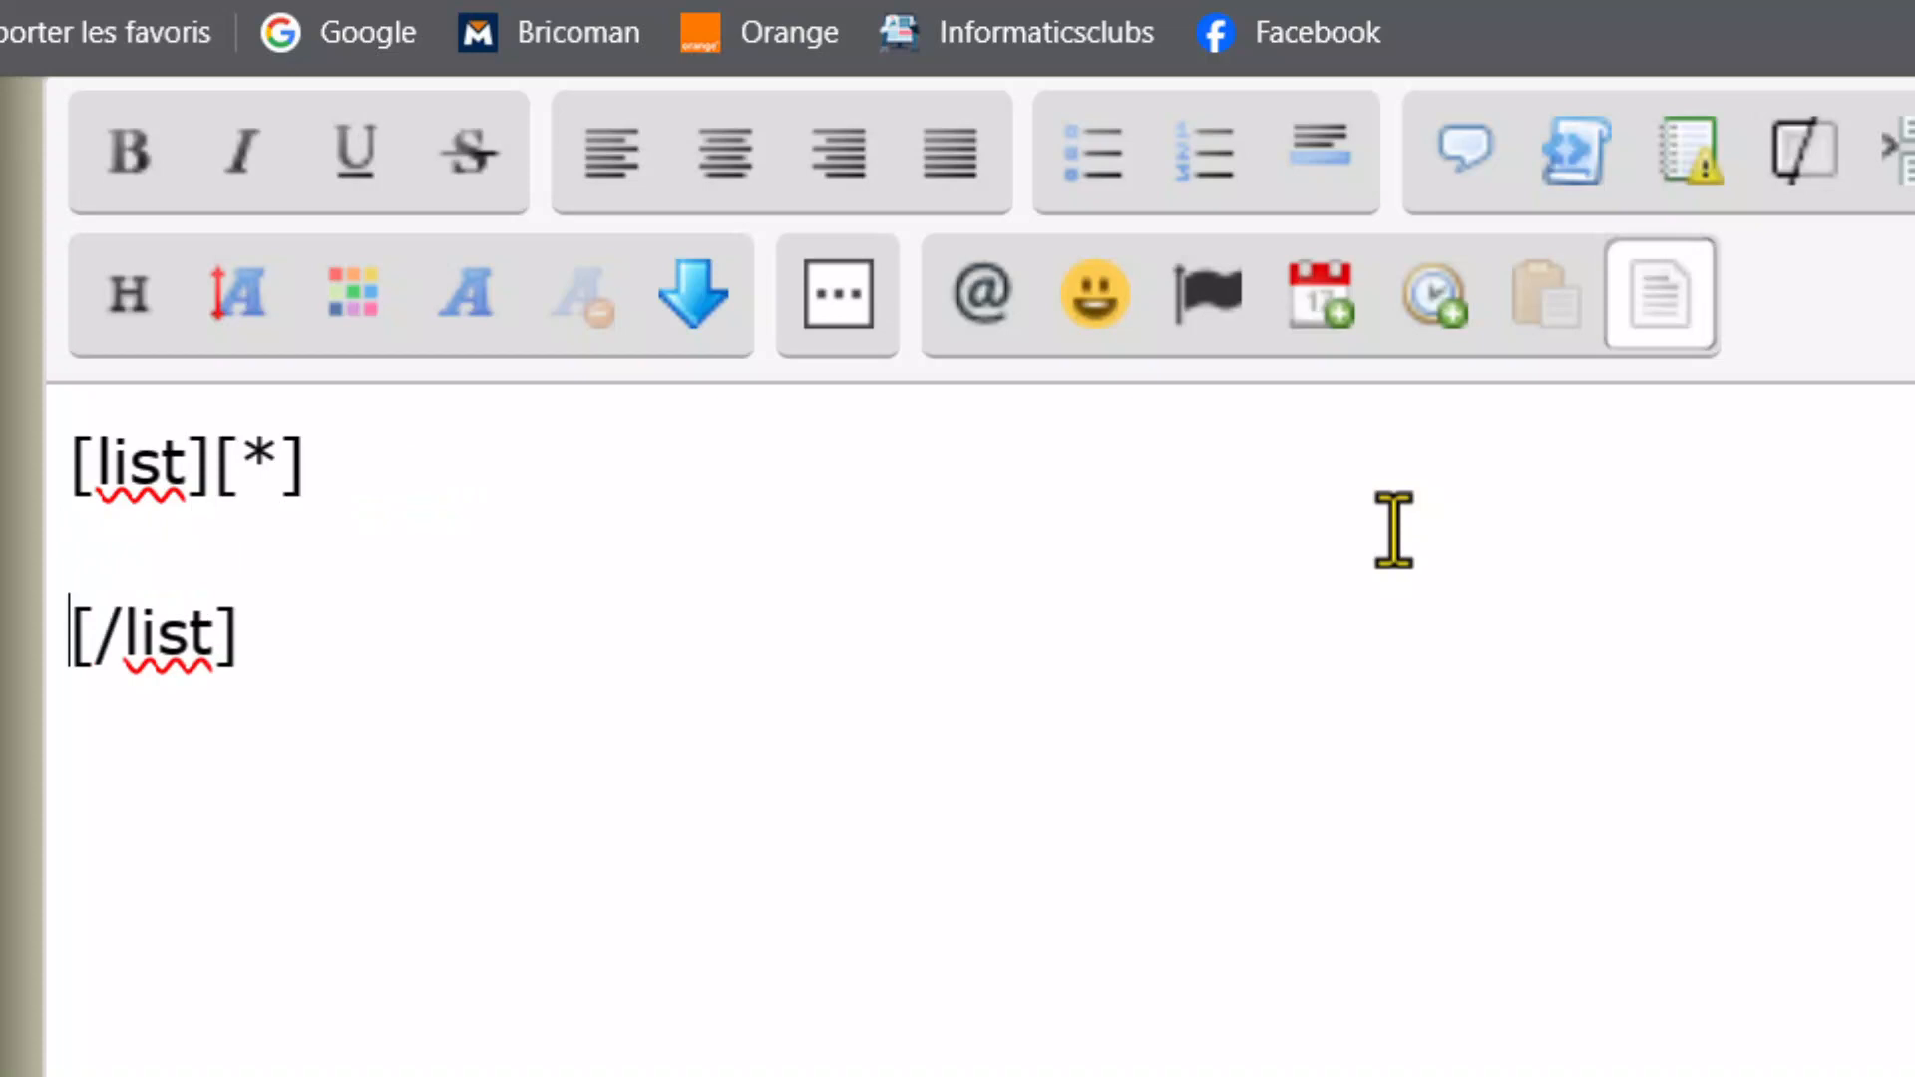
pyautogui.press('Return')
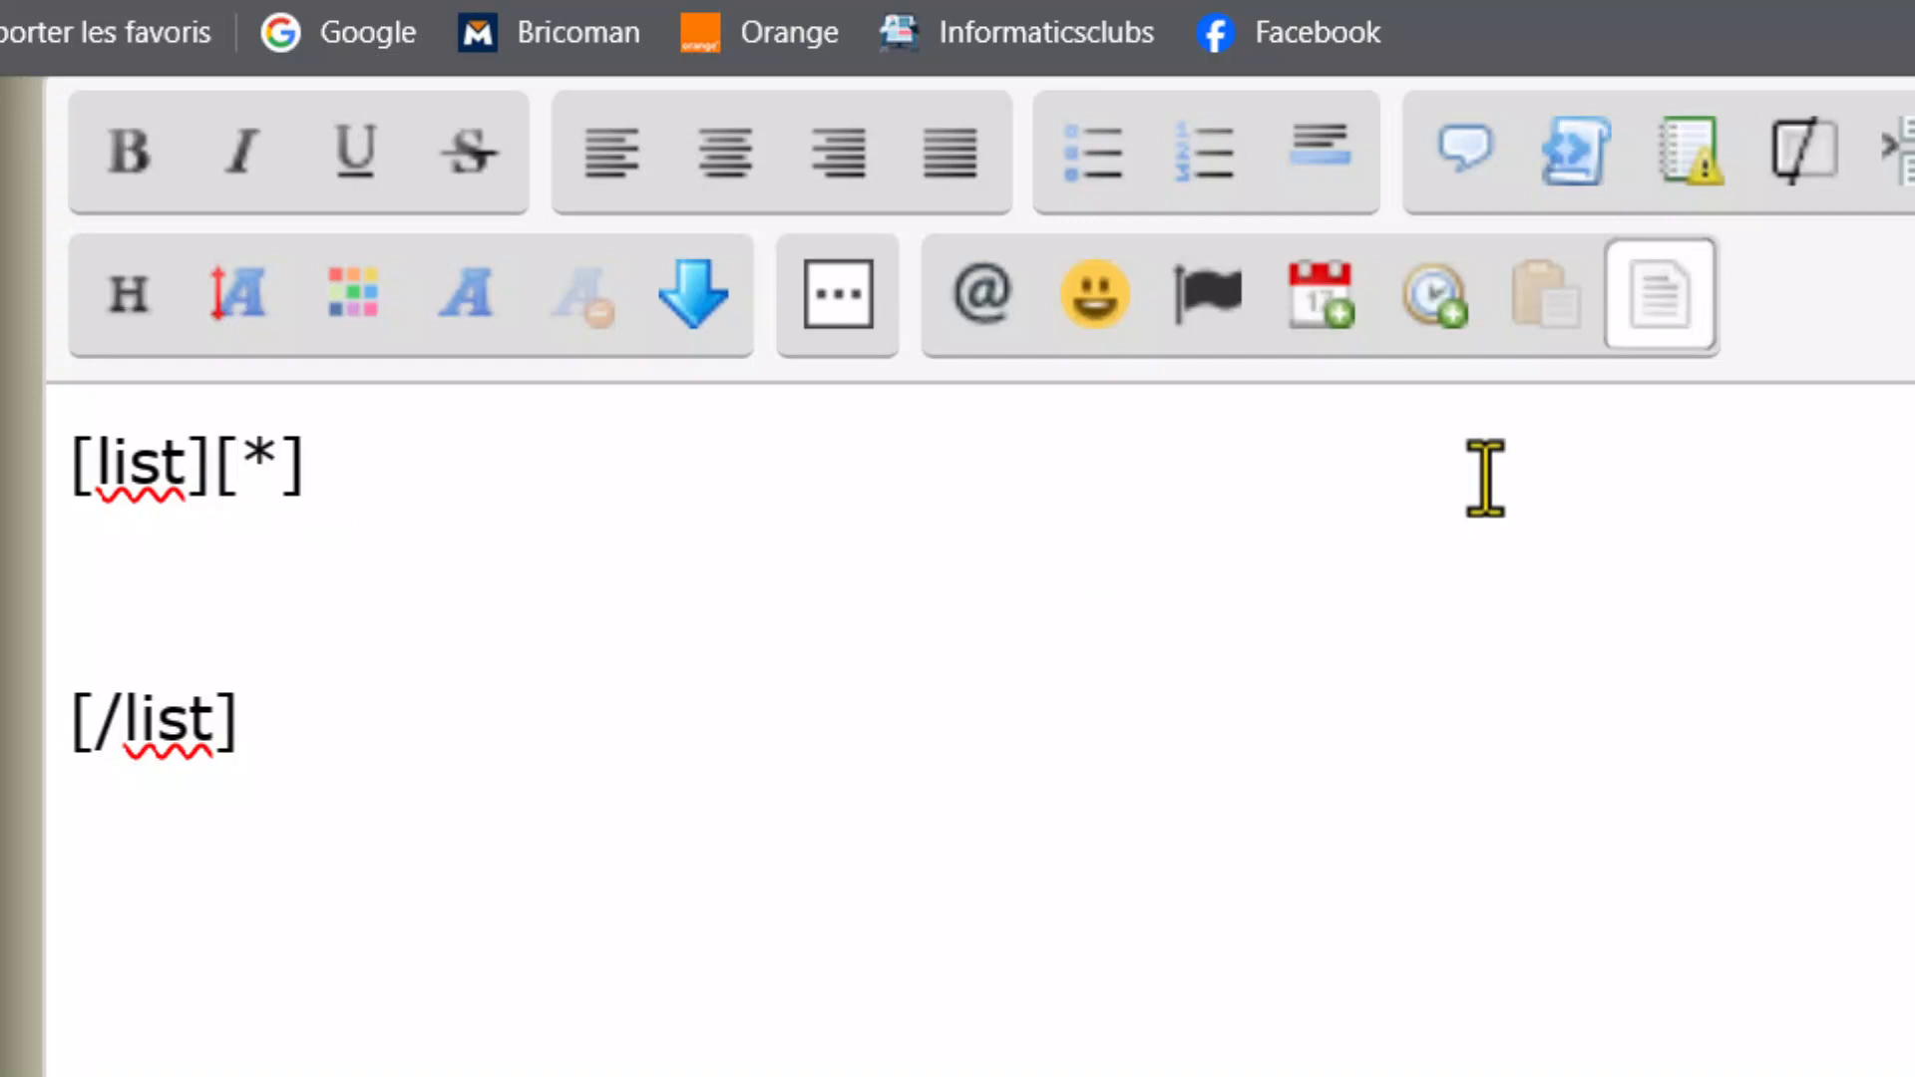
pyautogui.press('Return')
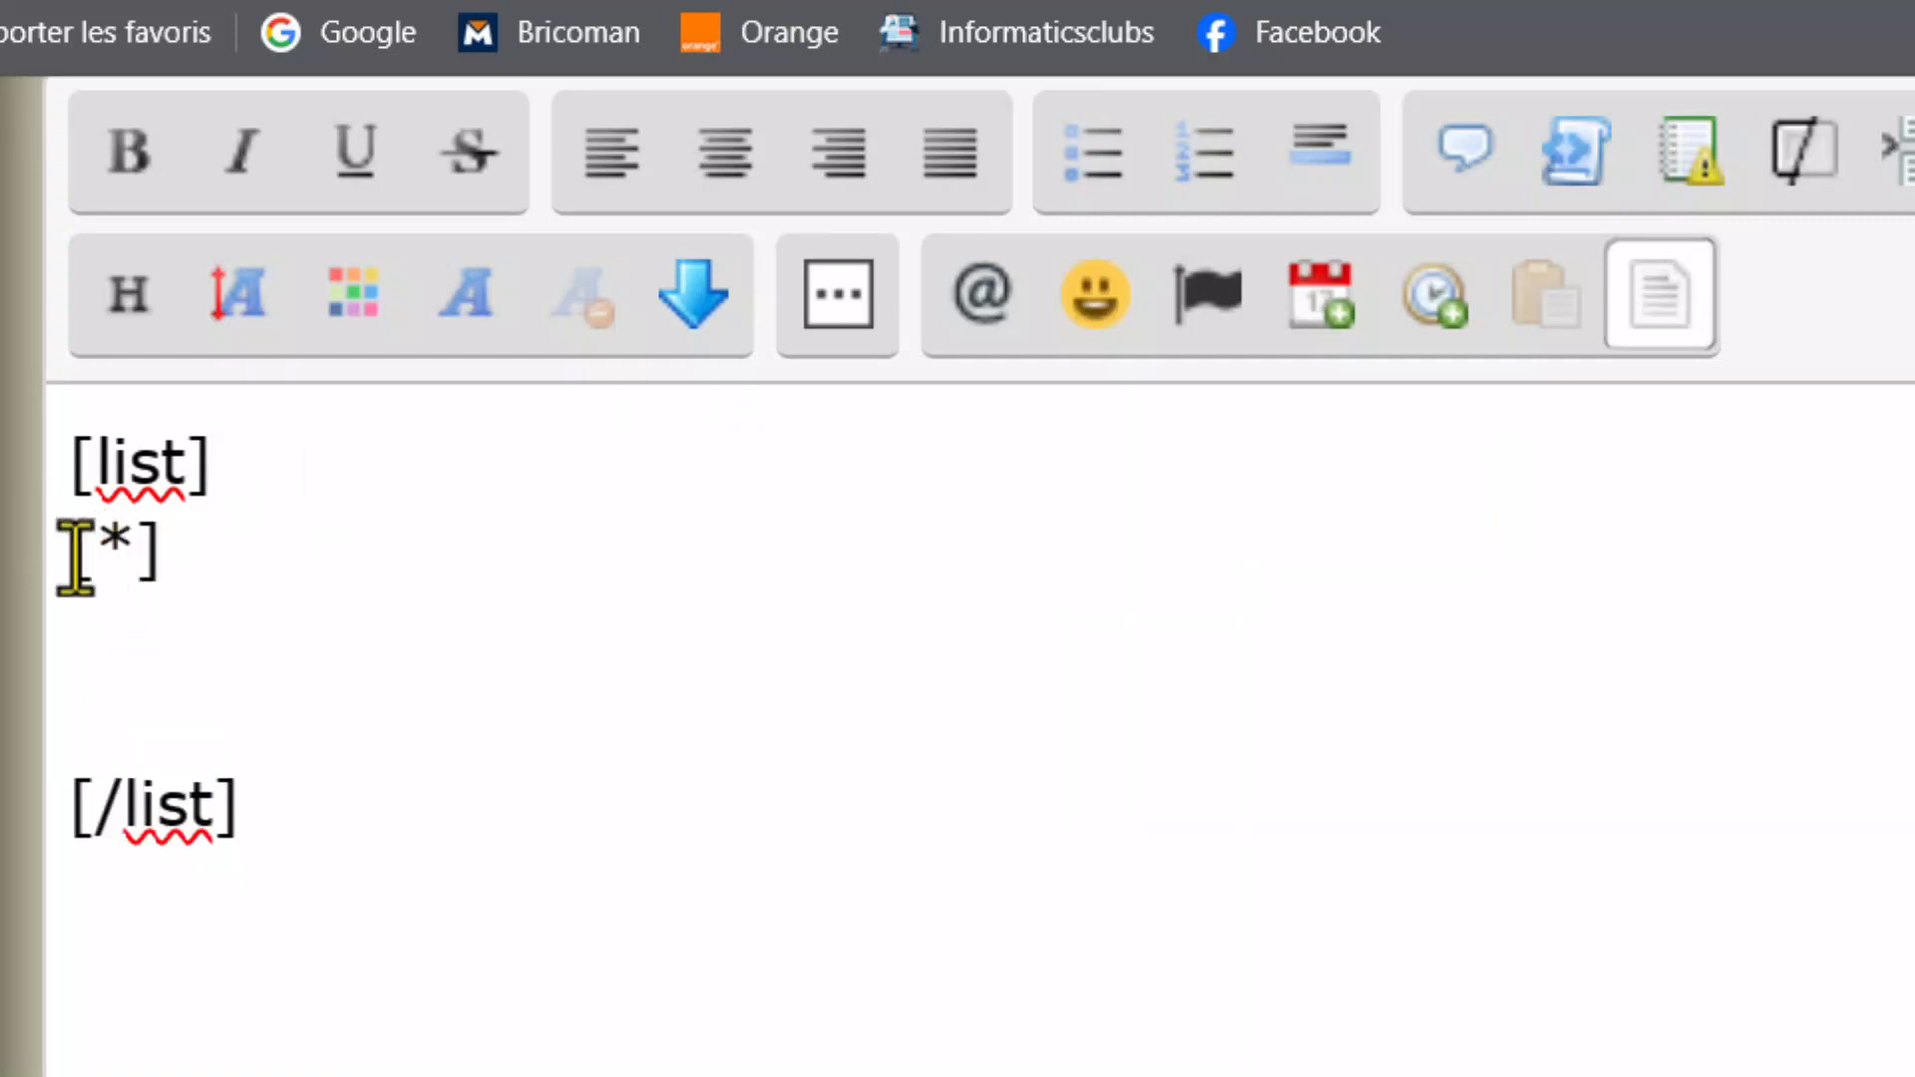
# - Copy the [*] tag onto four new lines below it and remove the blank lines before the closing [/list] tag
pyautogui.moveTo(75, 554); pyautogui.dragTo(170, 576)
pyautogui.hotkey('ctrl', 'c')
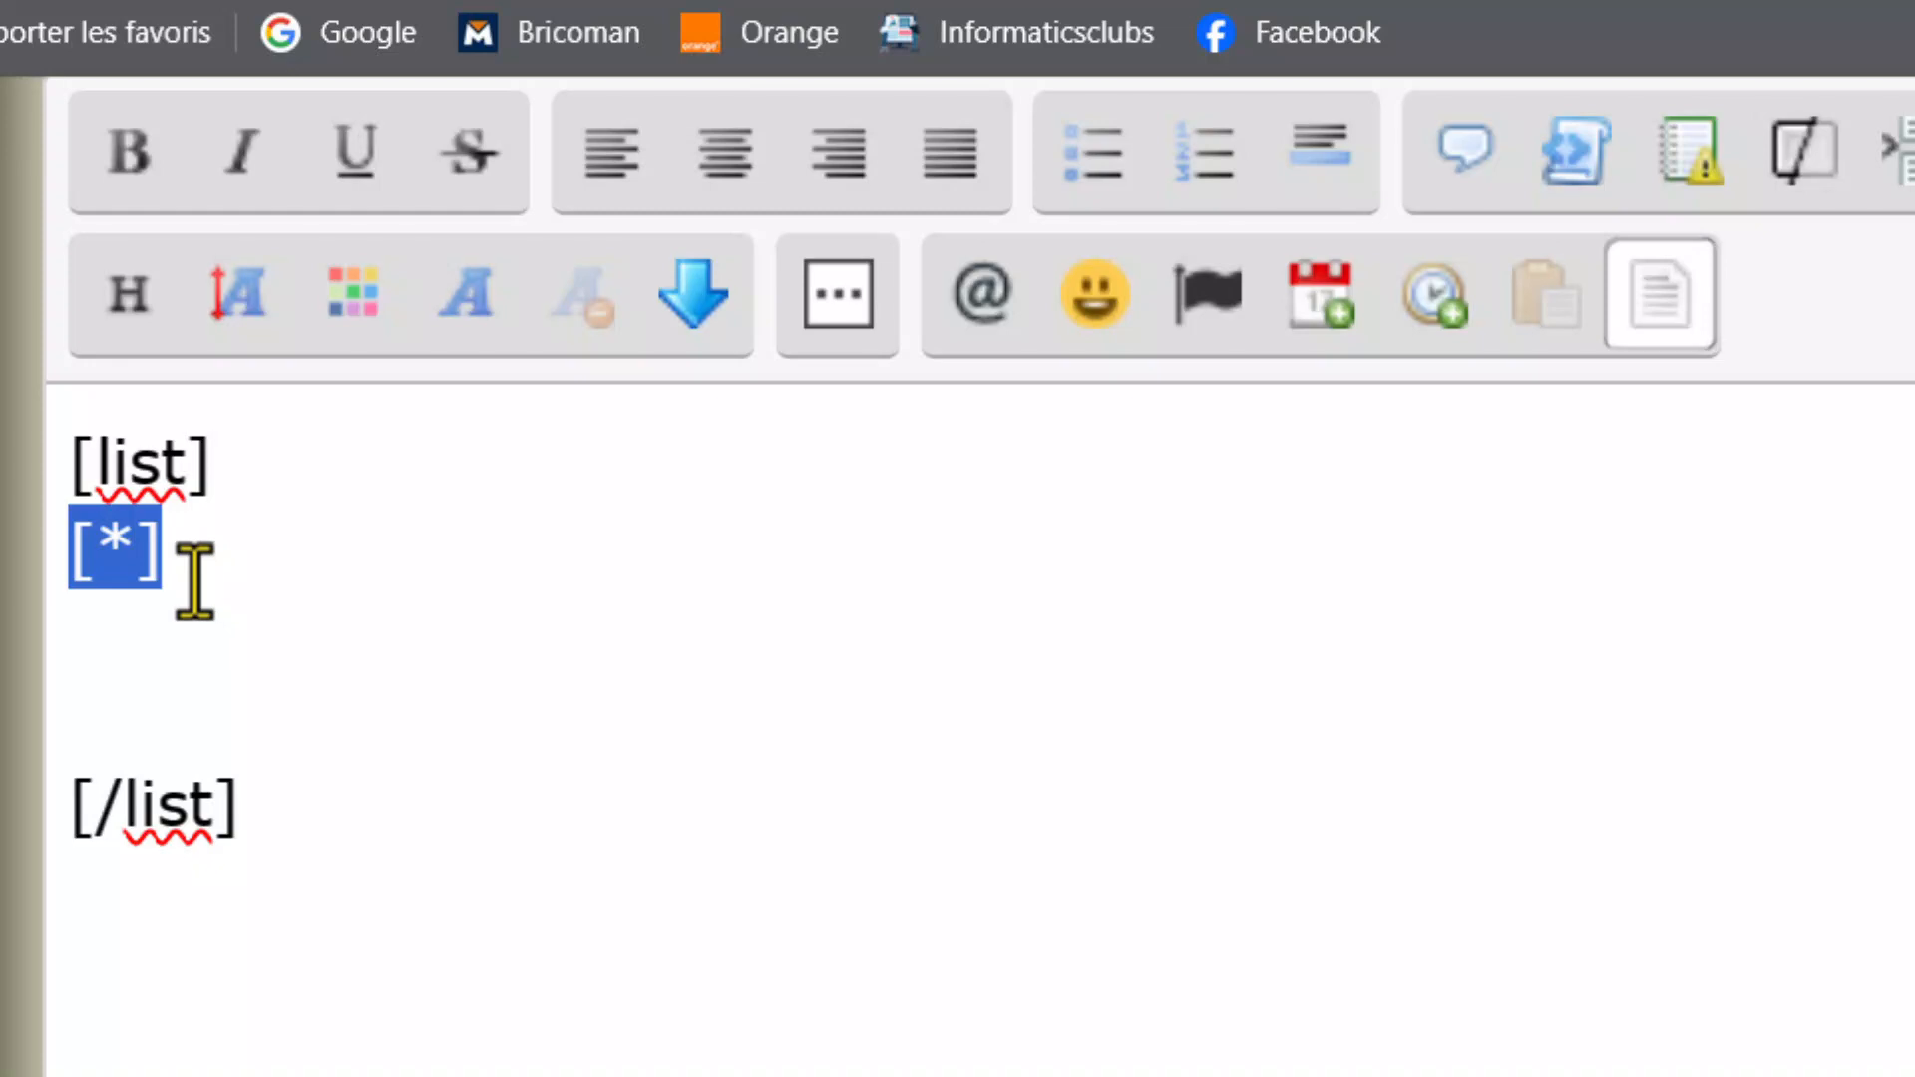
pyautogui.click(194, 581)
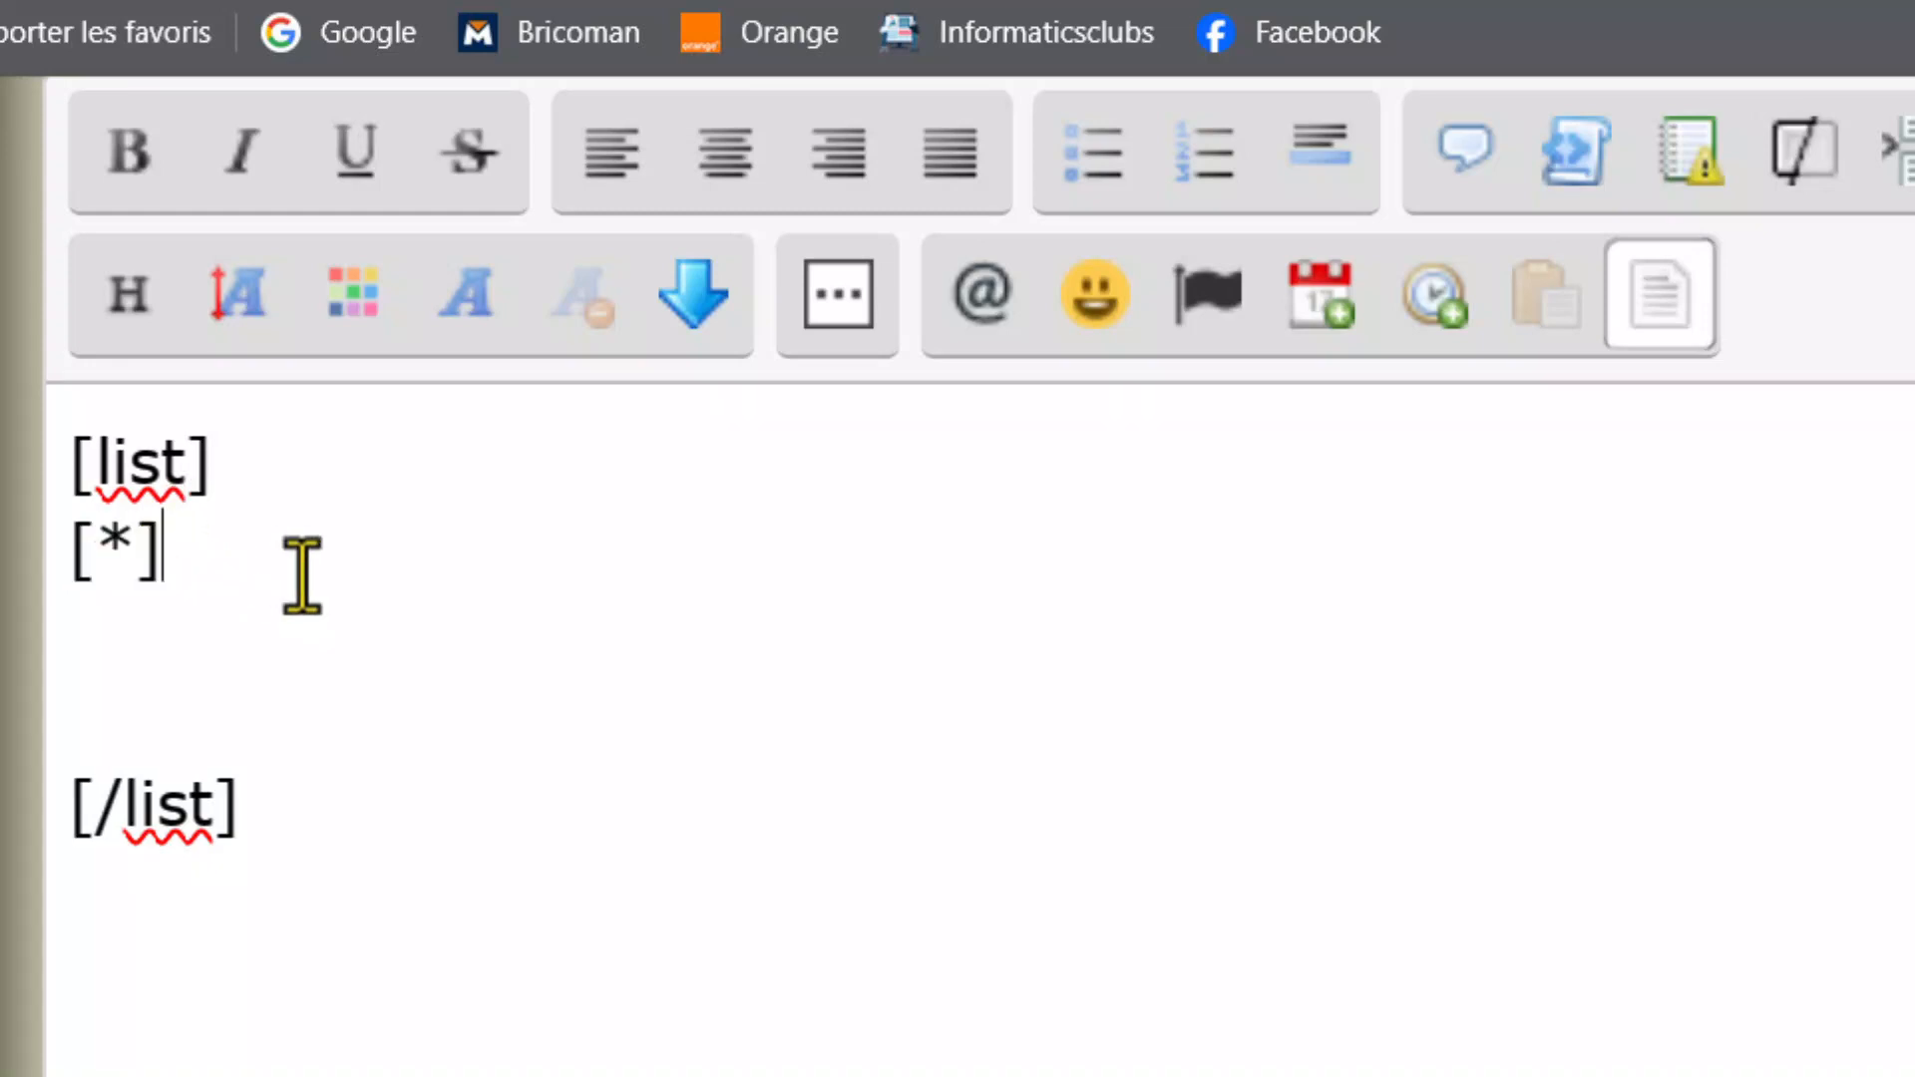
pyautogui.press('Return')
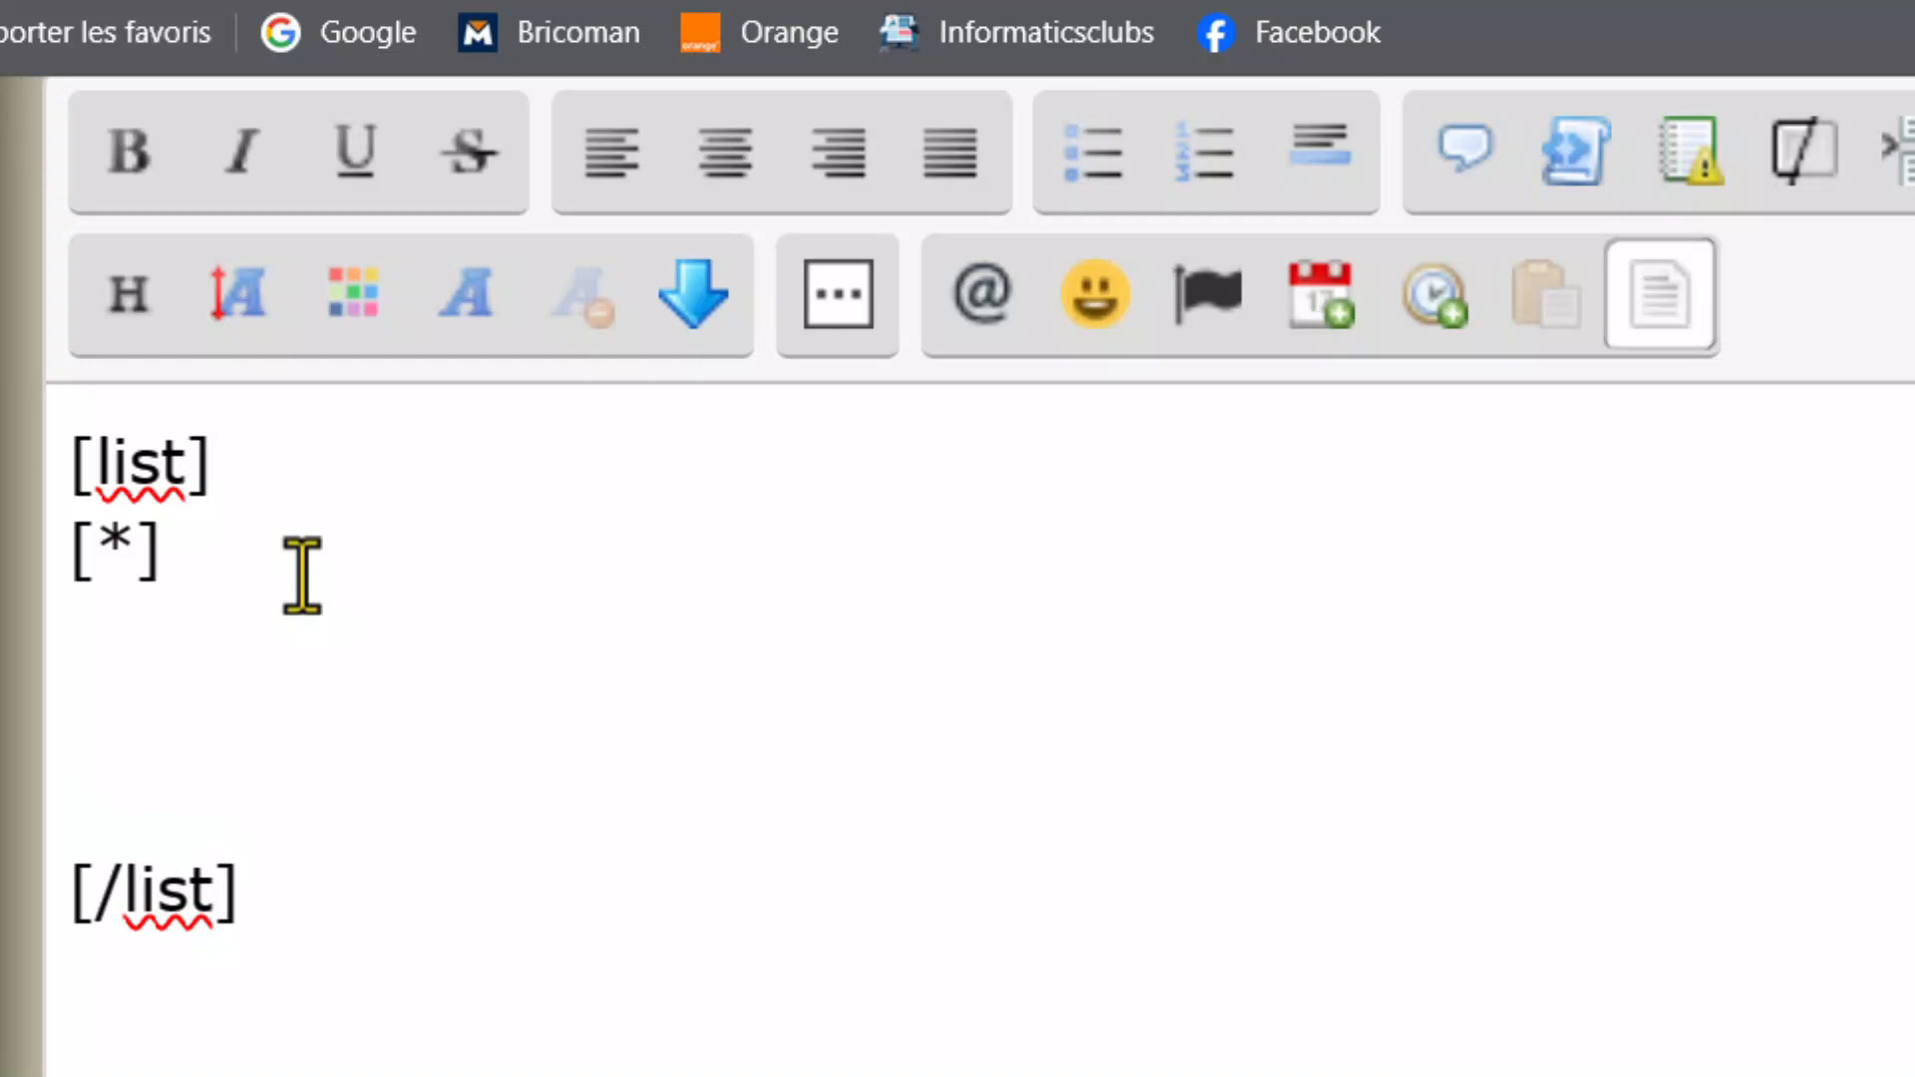
pyautogui.hotkey('ctrl', 'v')
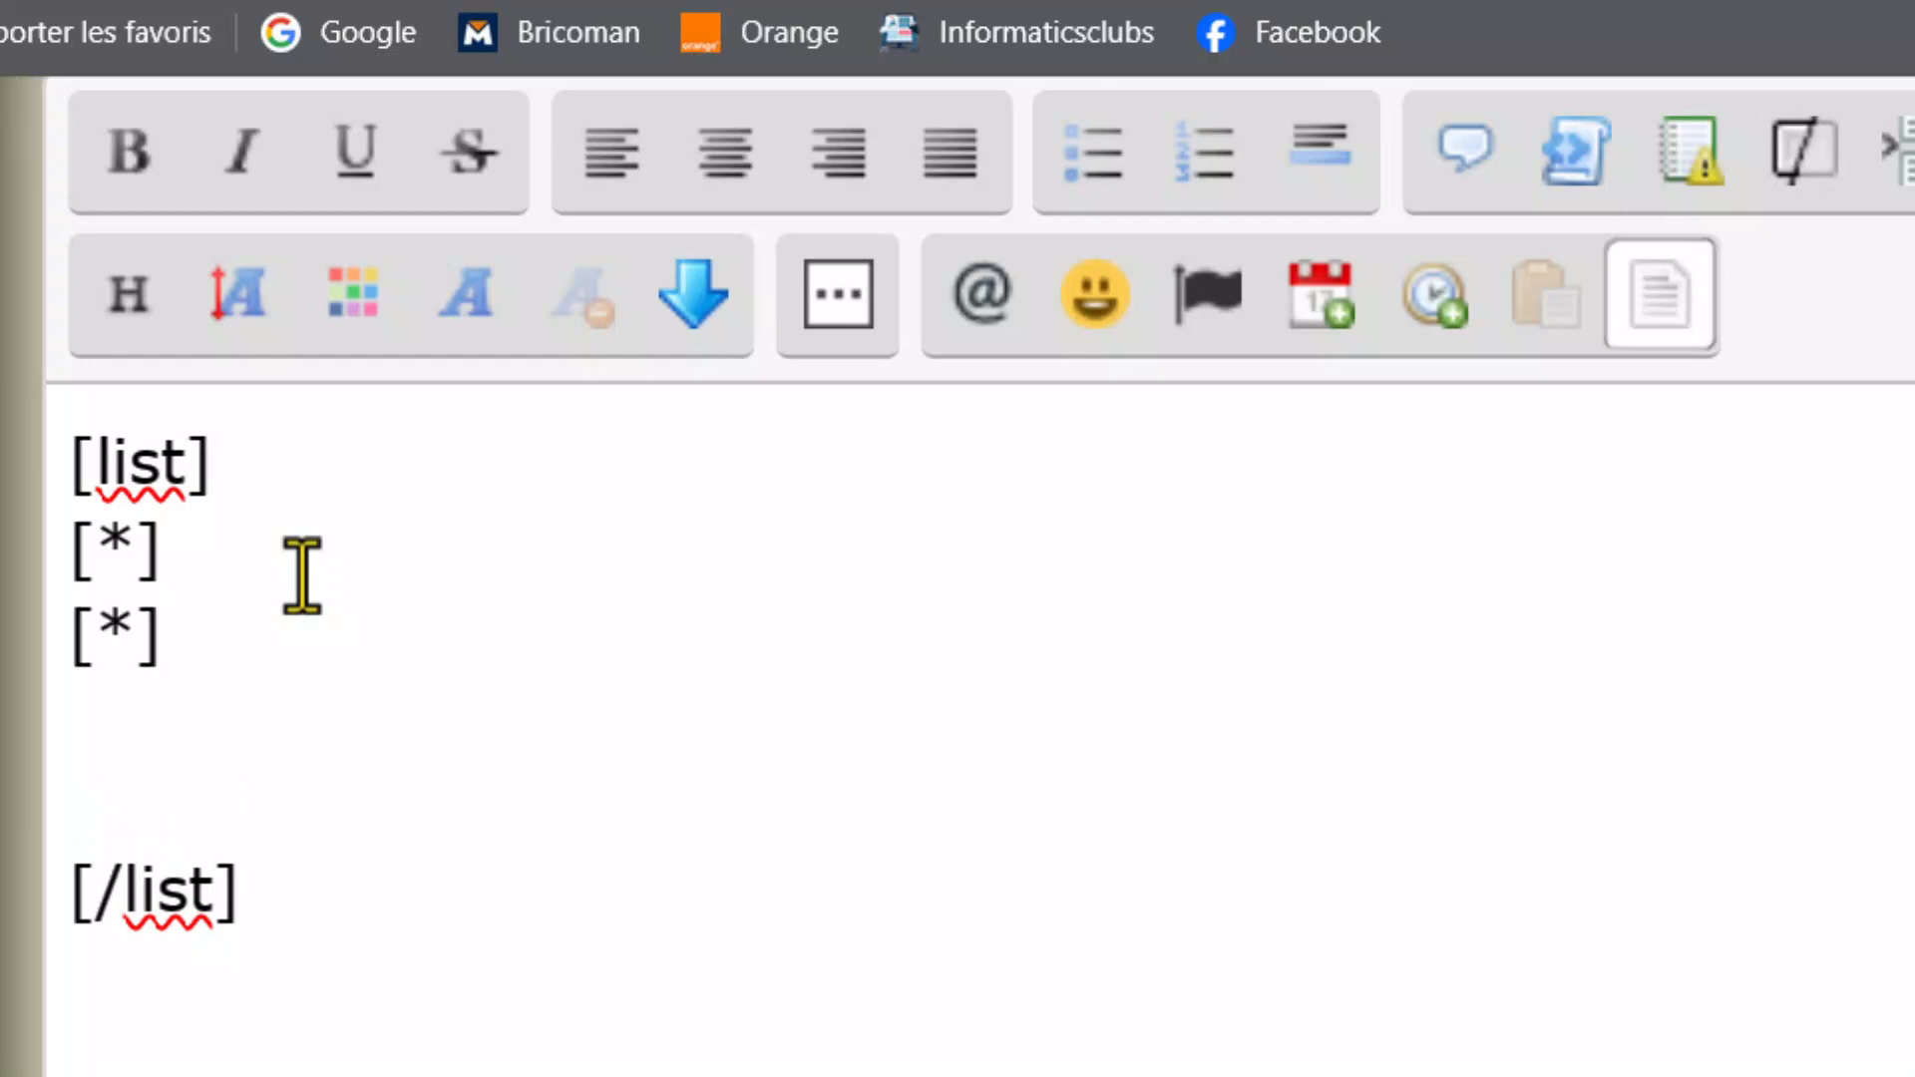
pyautogui.press('Return')
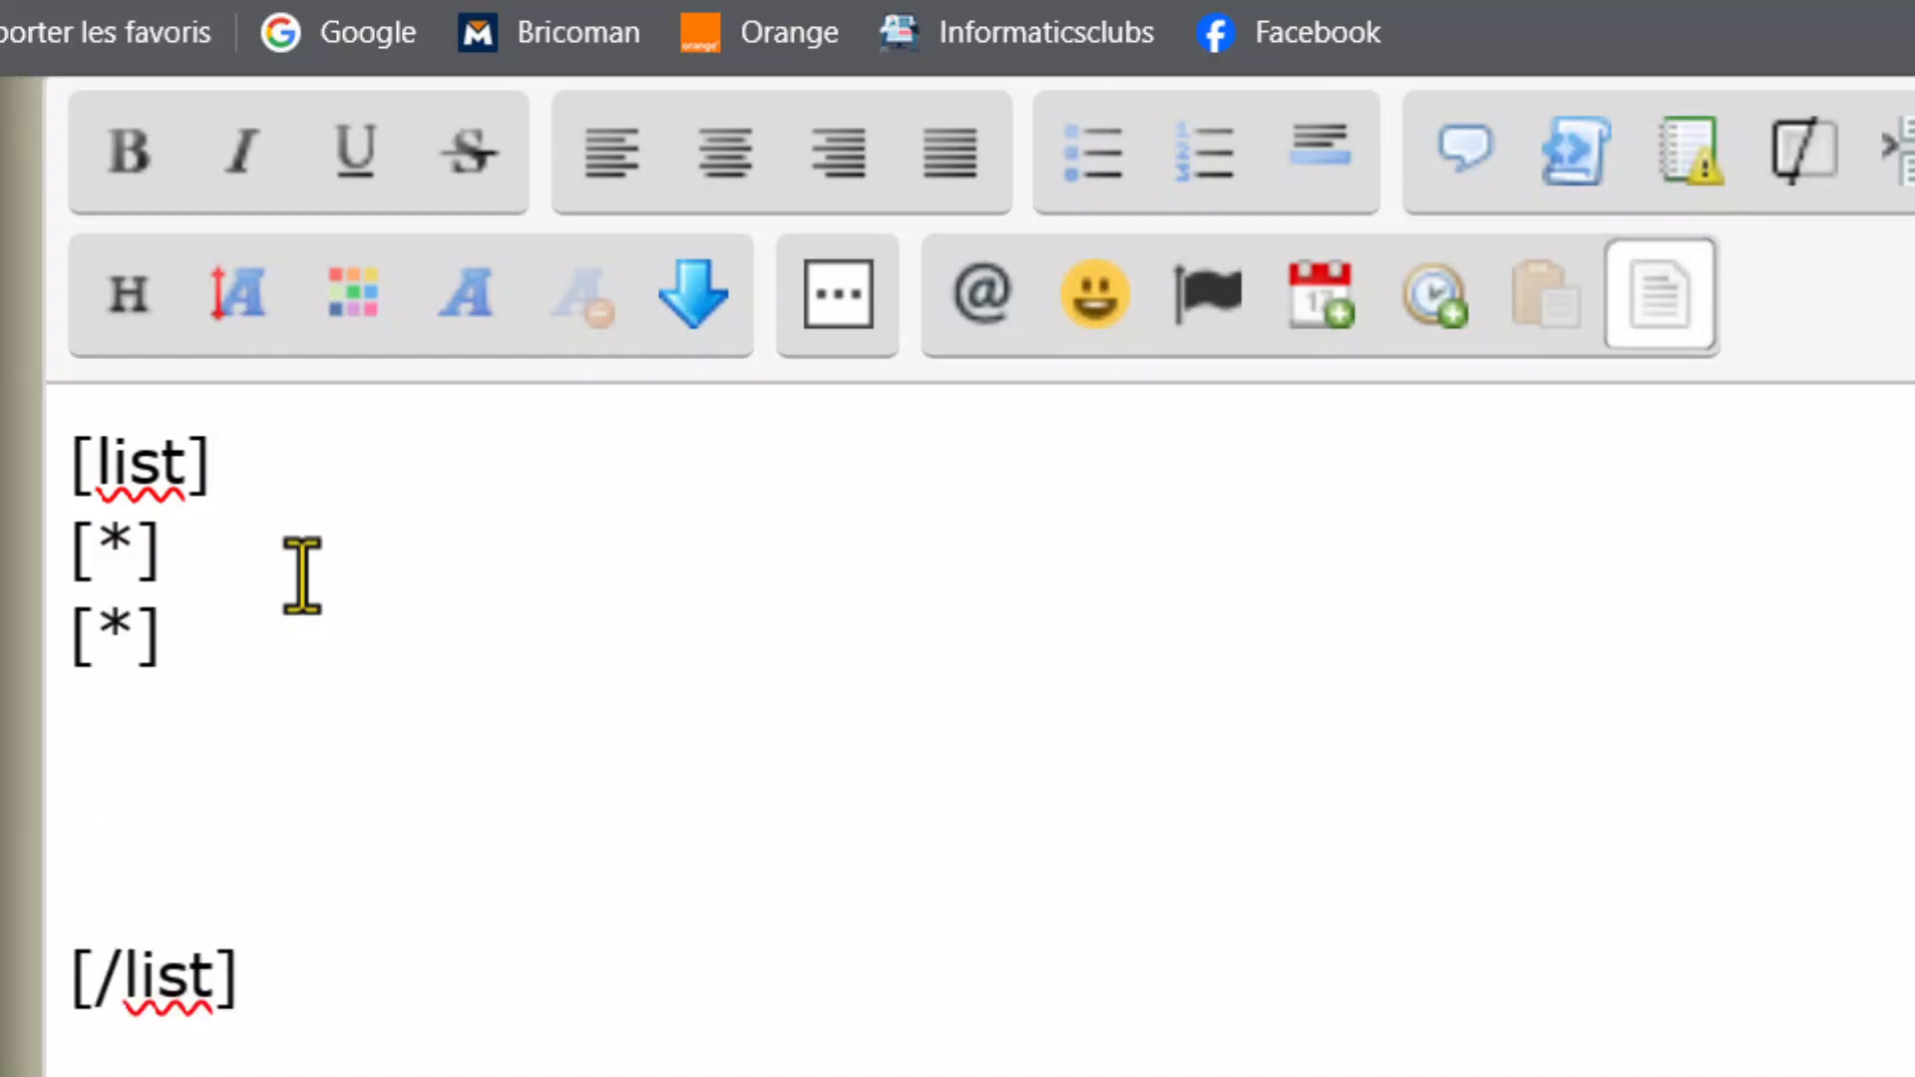
pyautogui.hotkey('ctrl', 'v')
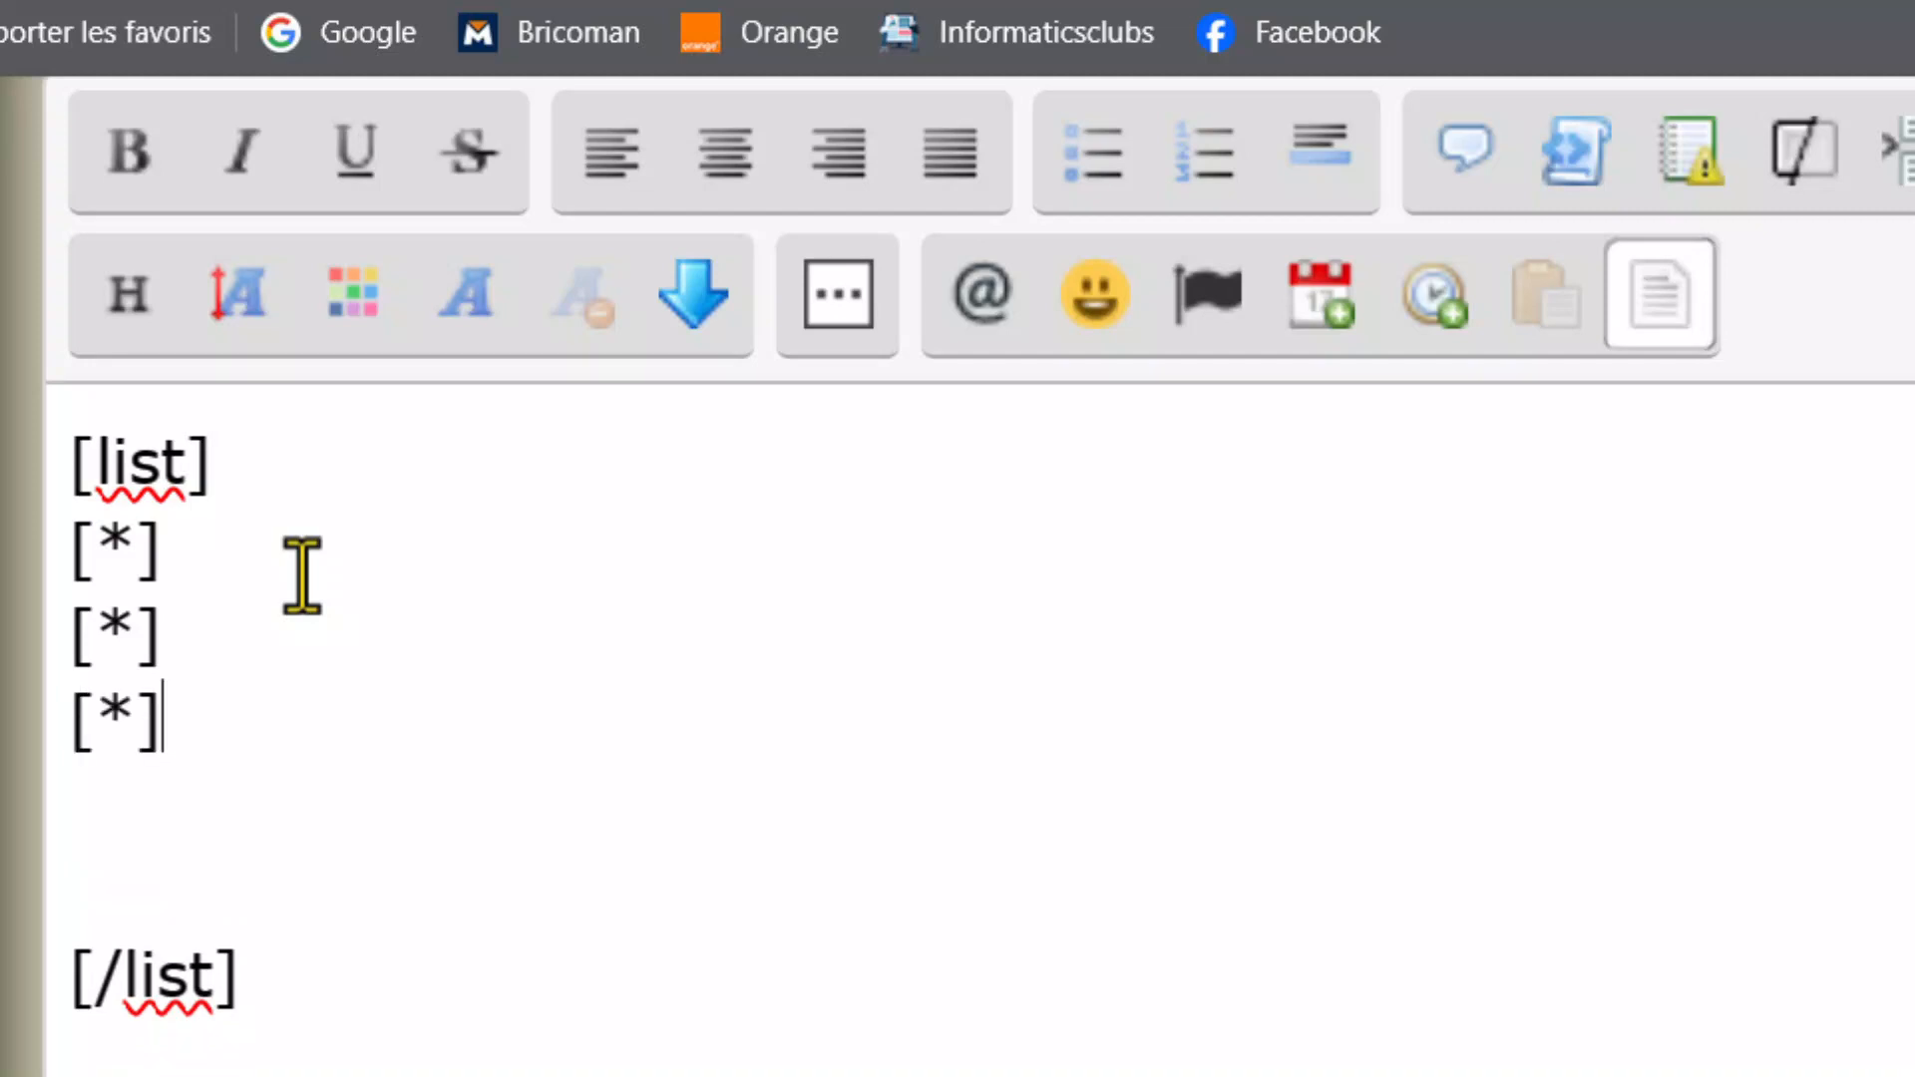
pyautogui.press('Return')
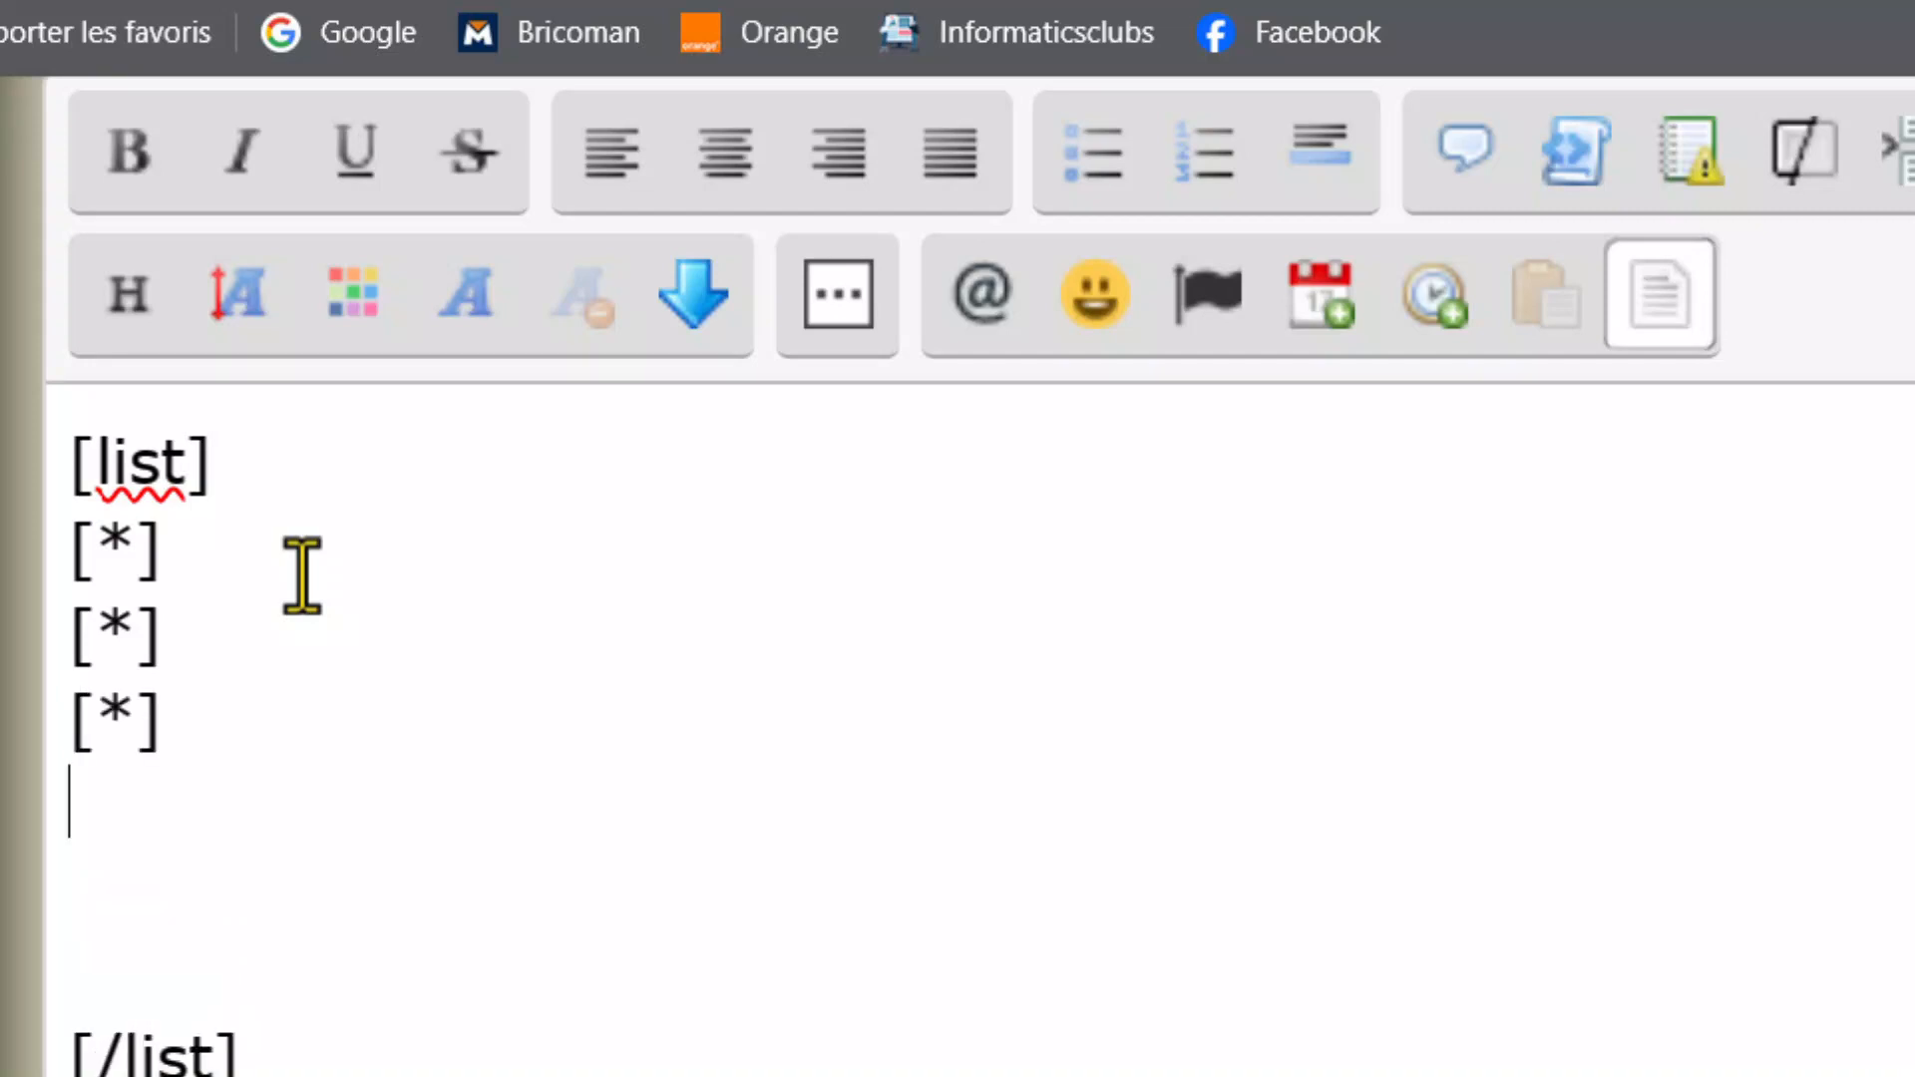
pyautogui.hotkey('ctrl', 'v')
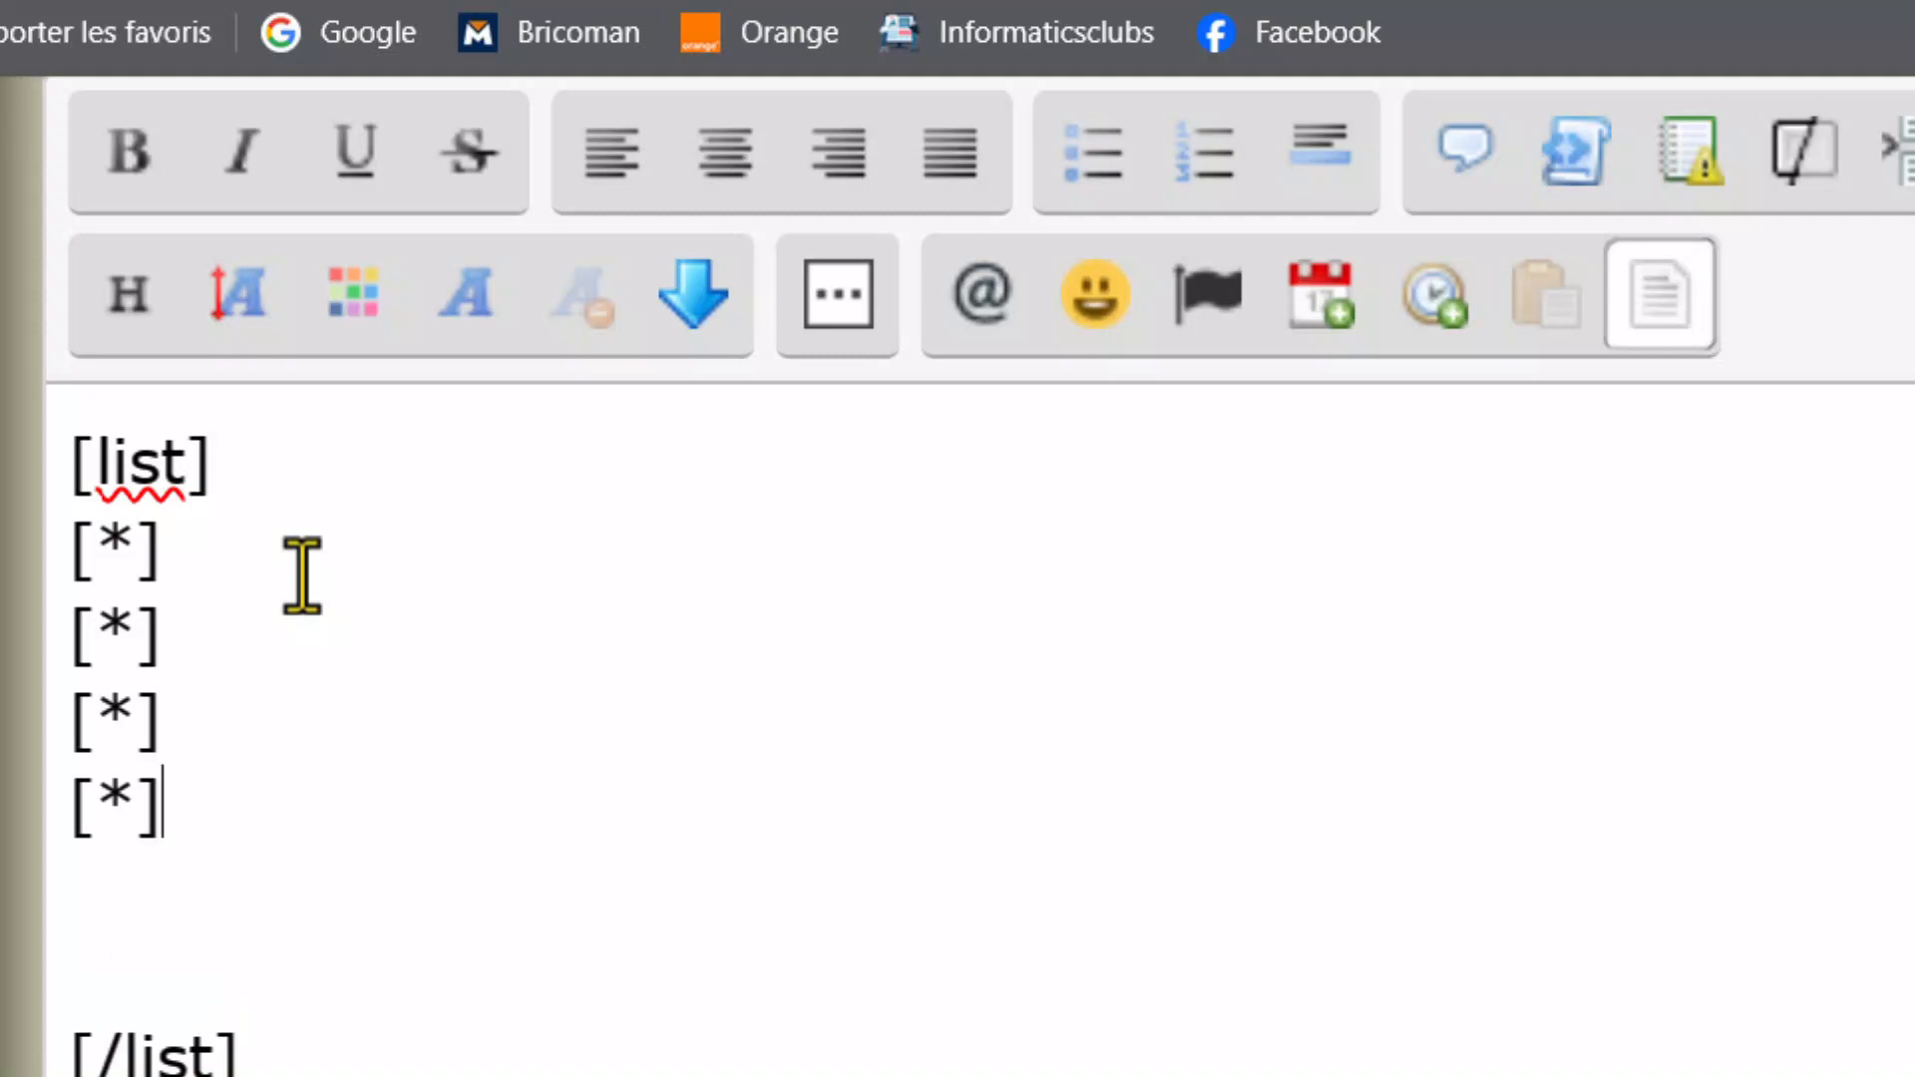
pyautogui.press('Return')
pyautogui.hotkey('ctrl', 'v')
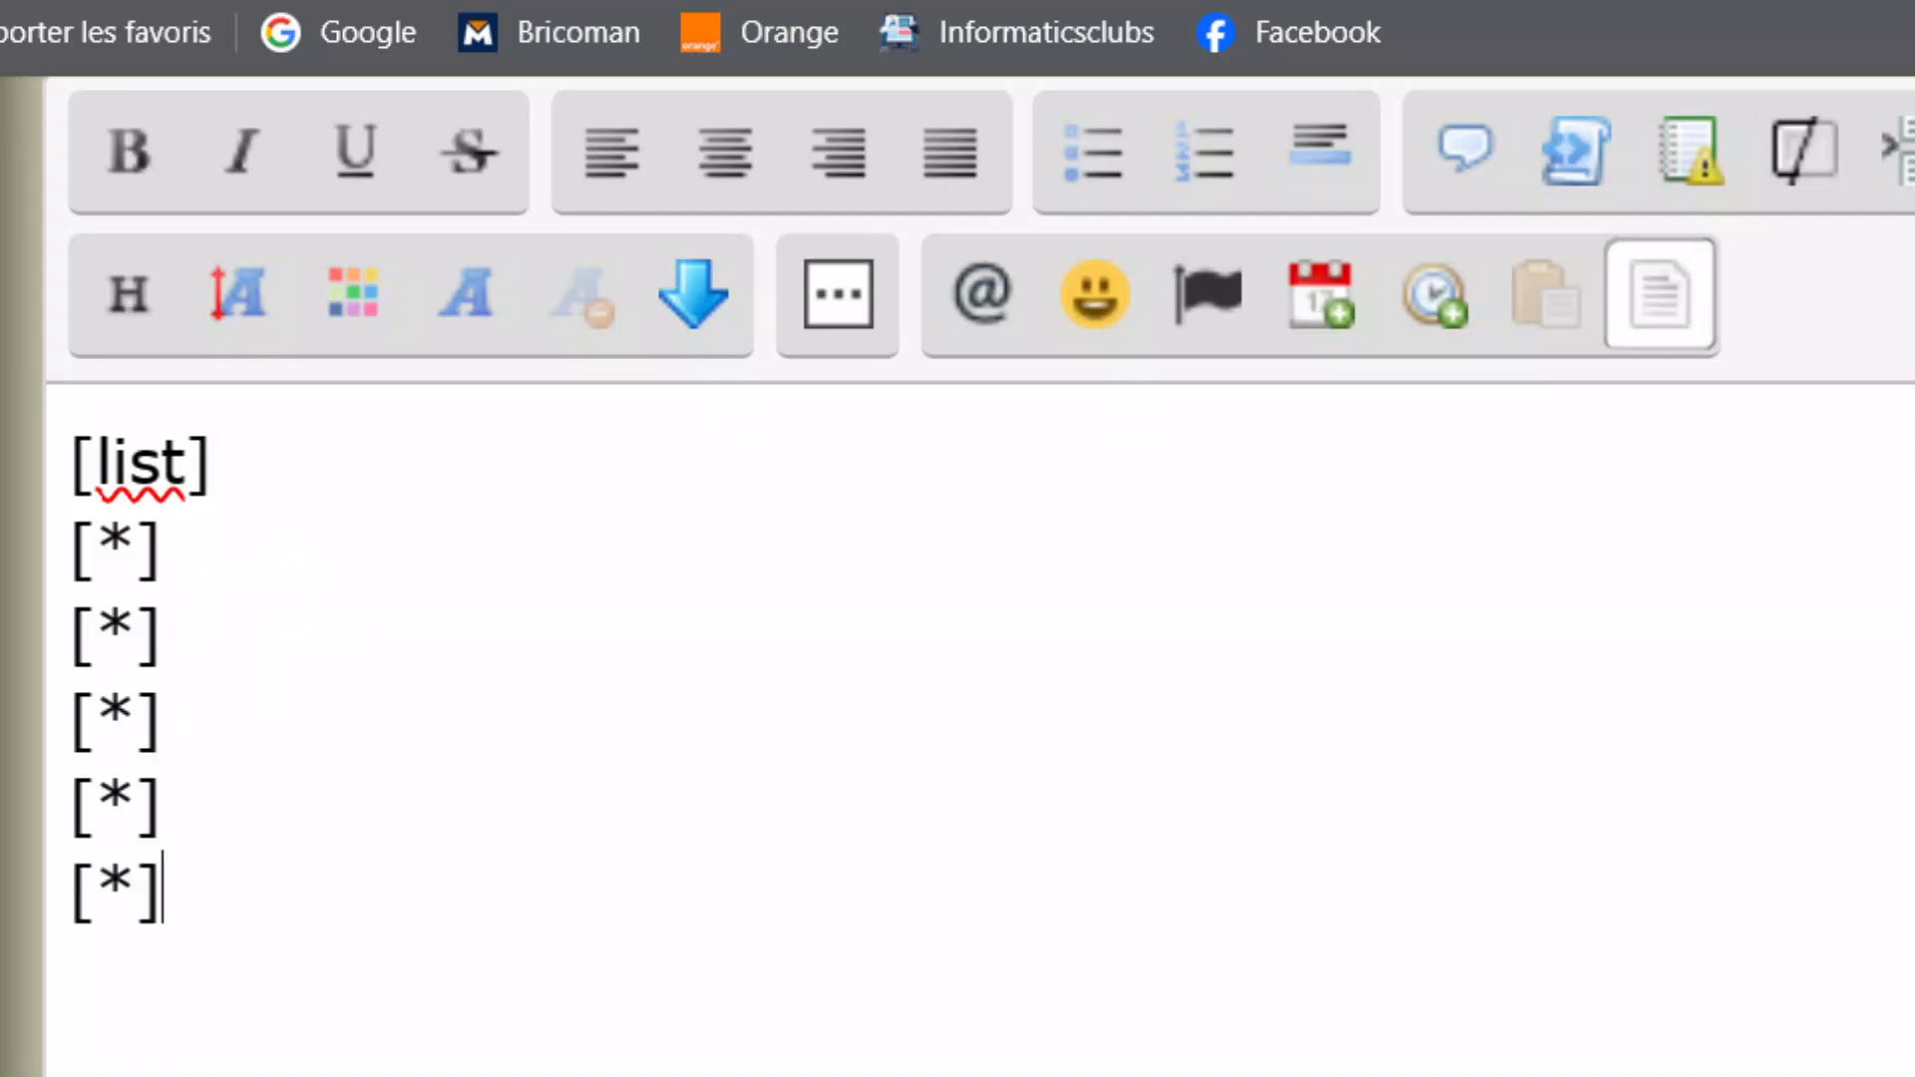
pyautogui.press('BackSpace')
pyautogui.press('BackSpace')
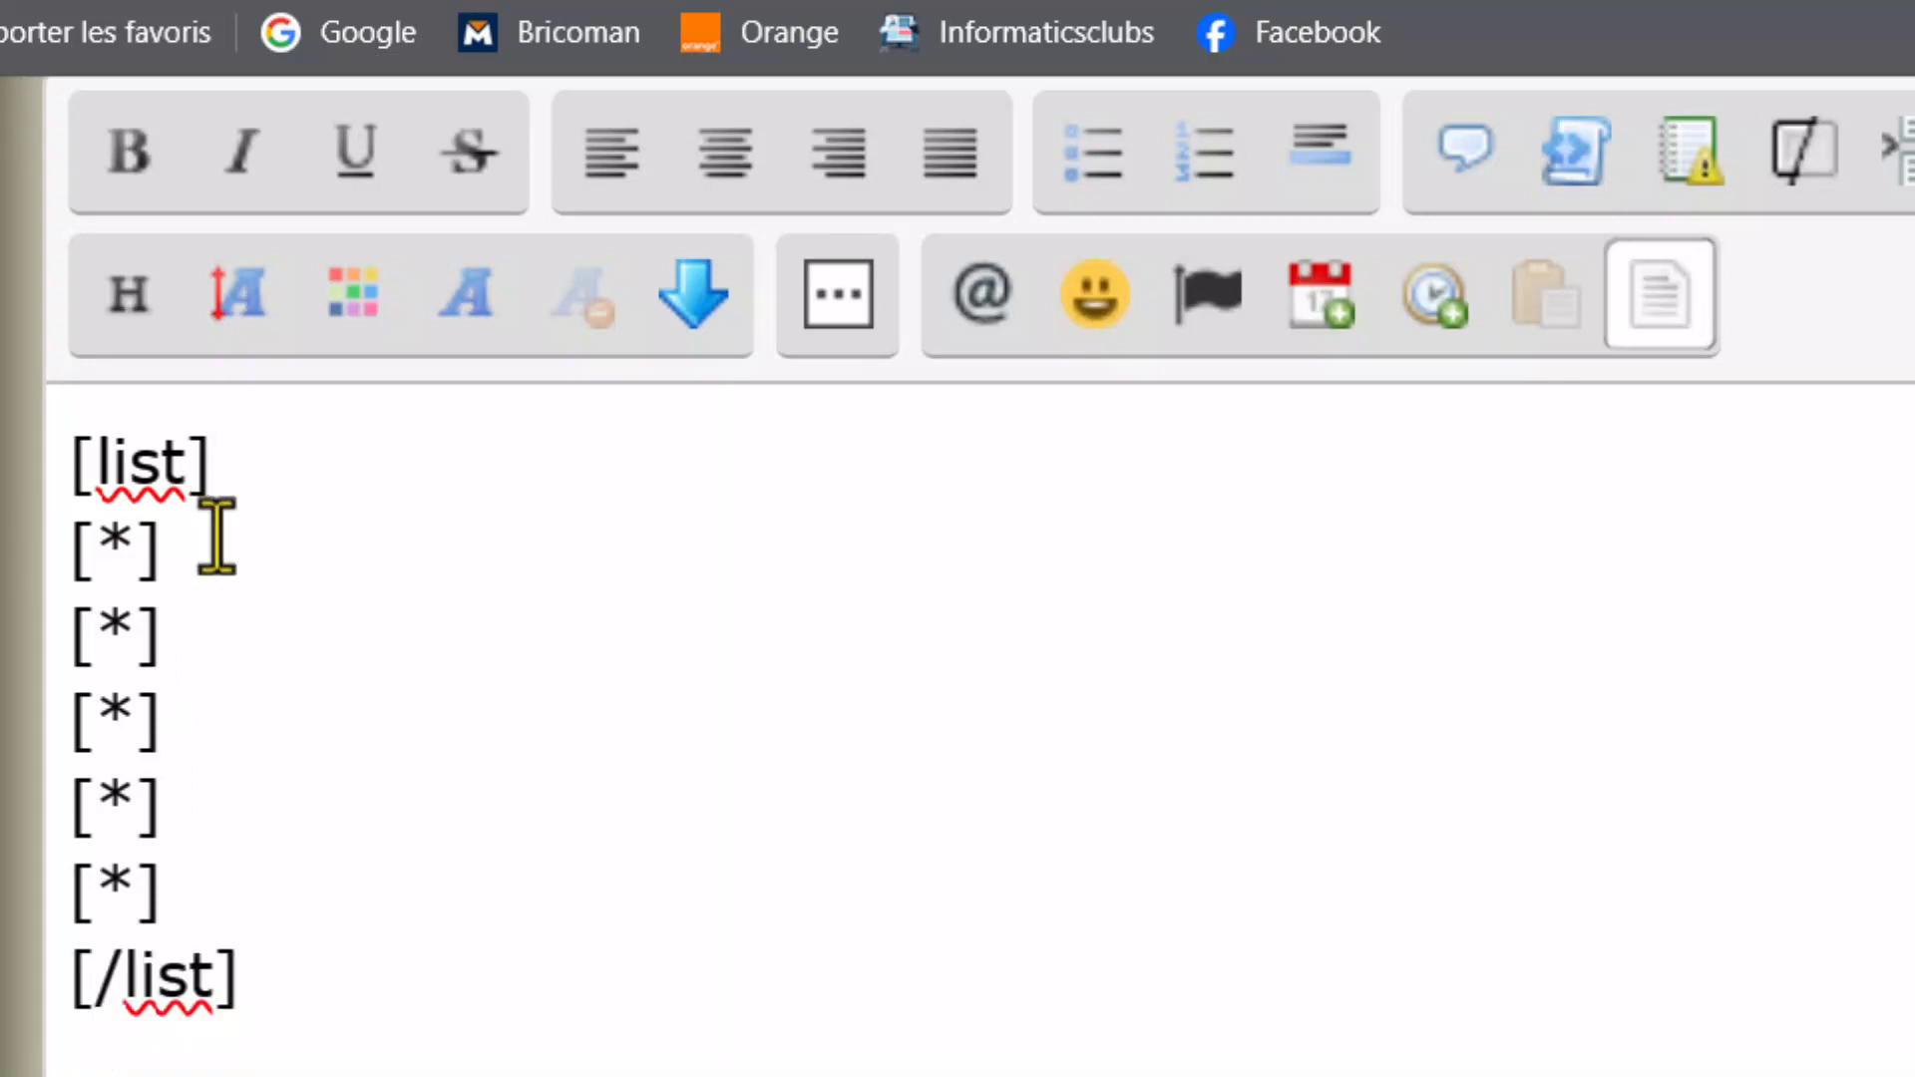
# - Enter the text "titre" after each of the five [*] tags
pyautogui.click(234, 566)
pyautogui.write('titre')
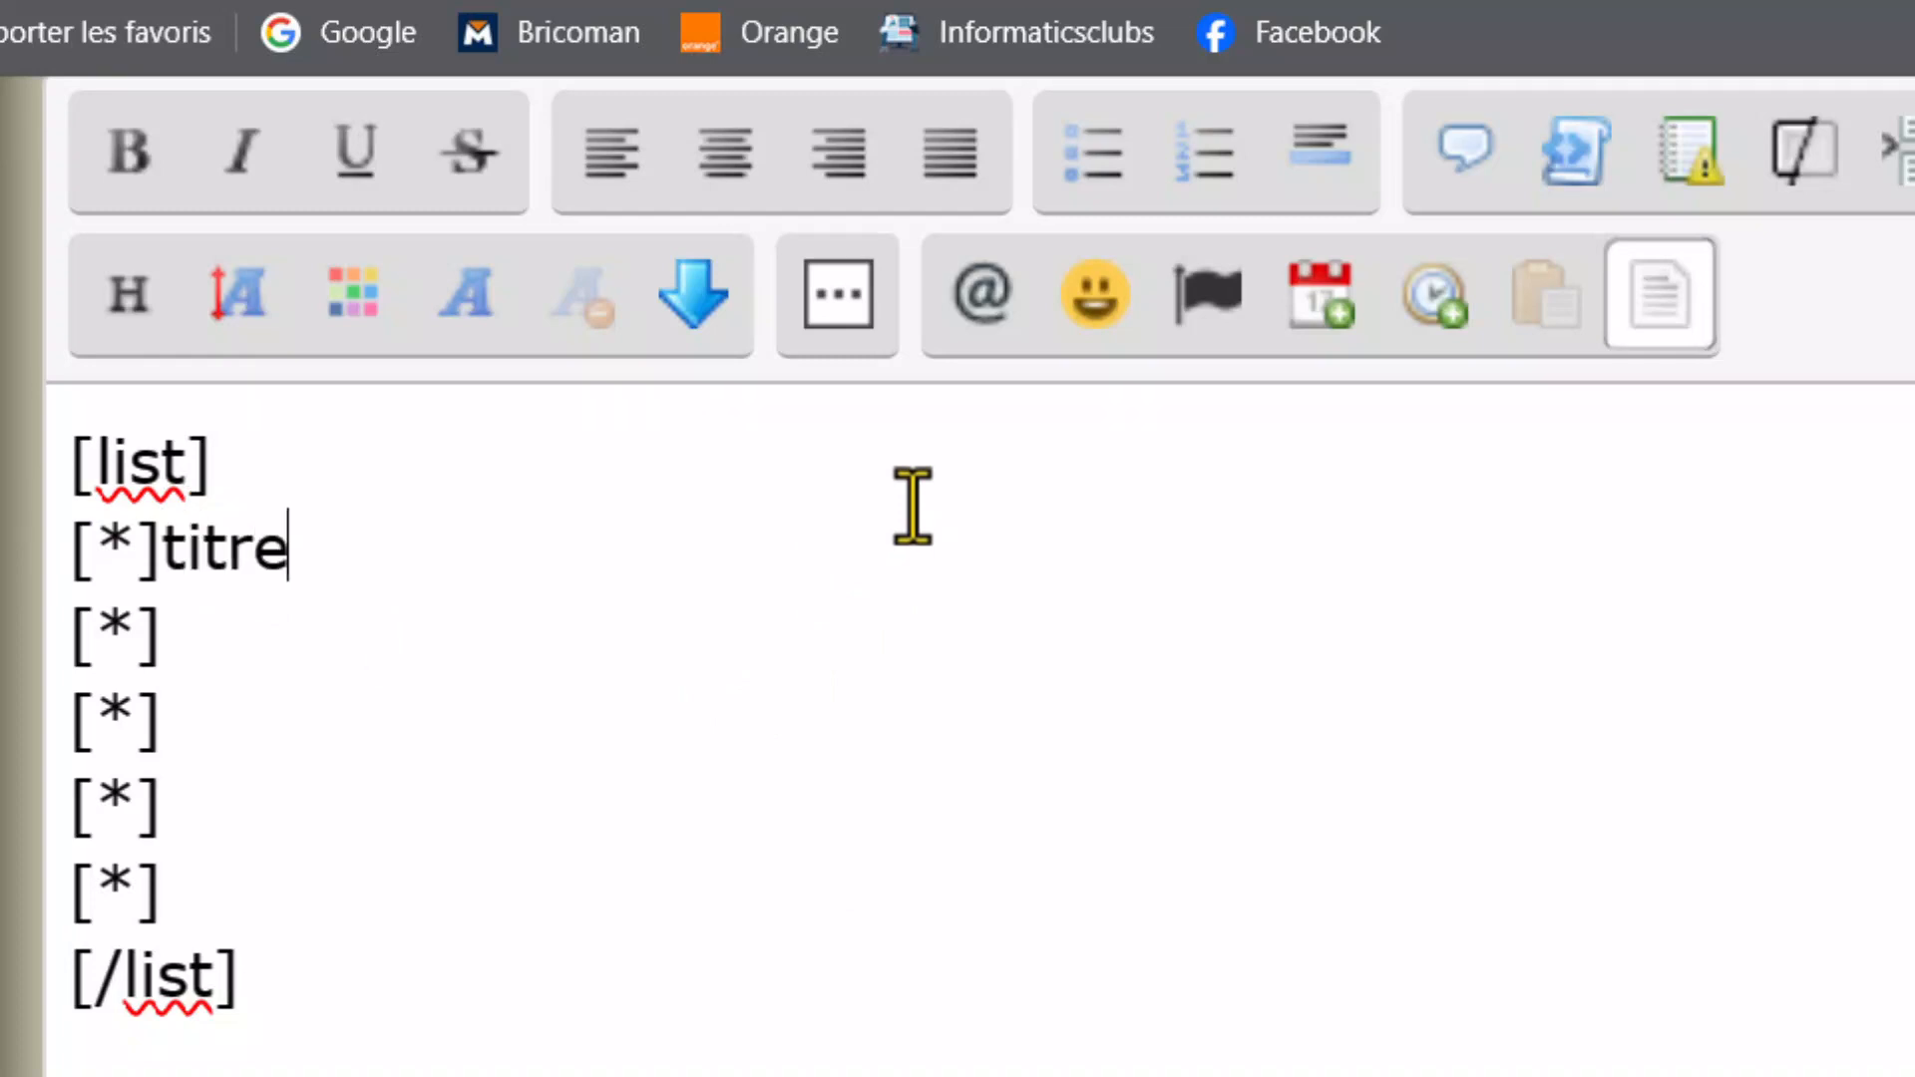
pyautogui.click(216, 659)
pyautogui.write('titre')
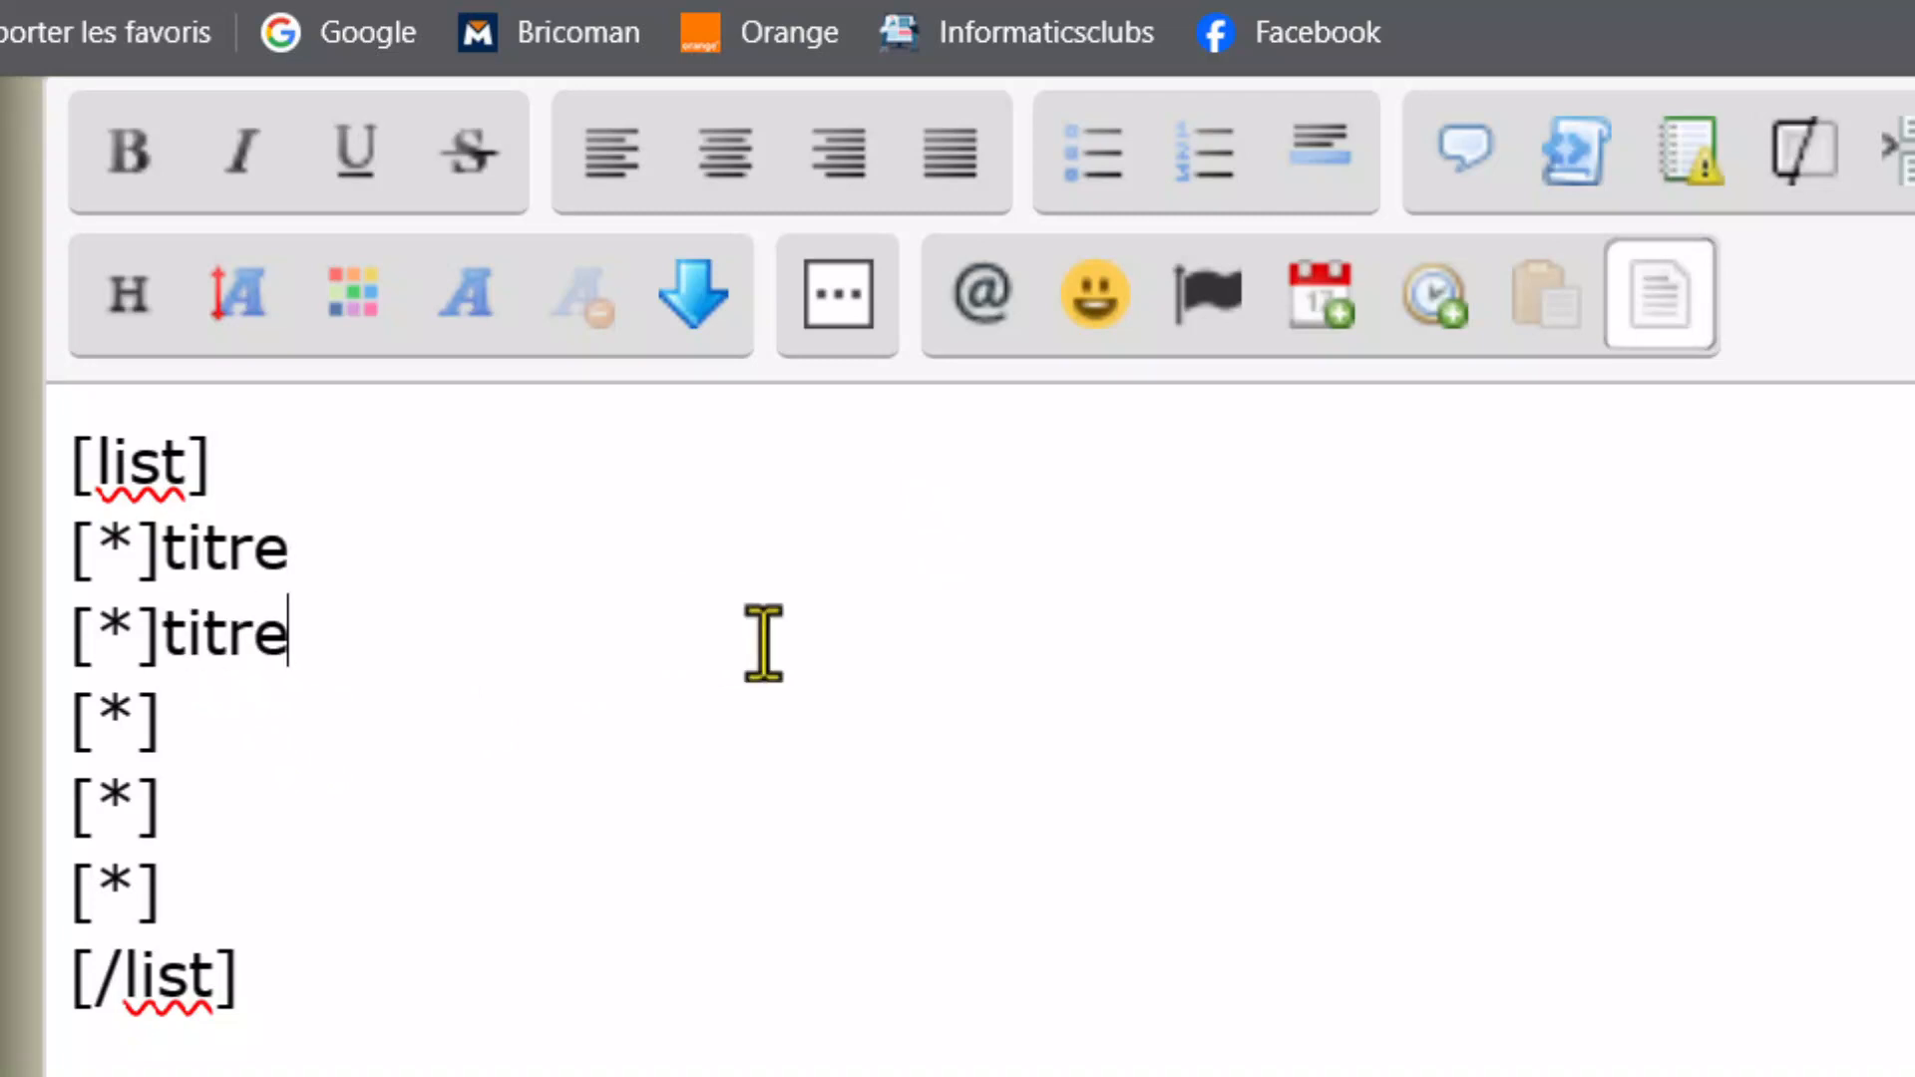
pyautogui.click(195, 731)
pyautogui.write('titre')
pyautogui.click(202, 836)
pyautogui.write('titre')
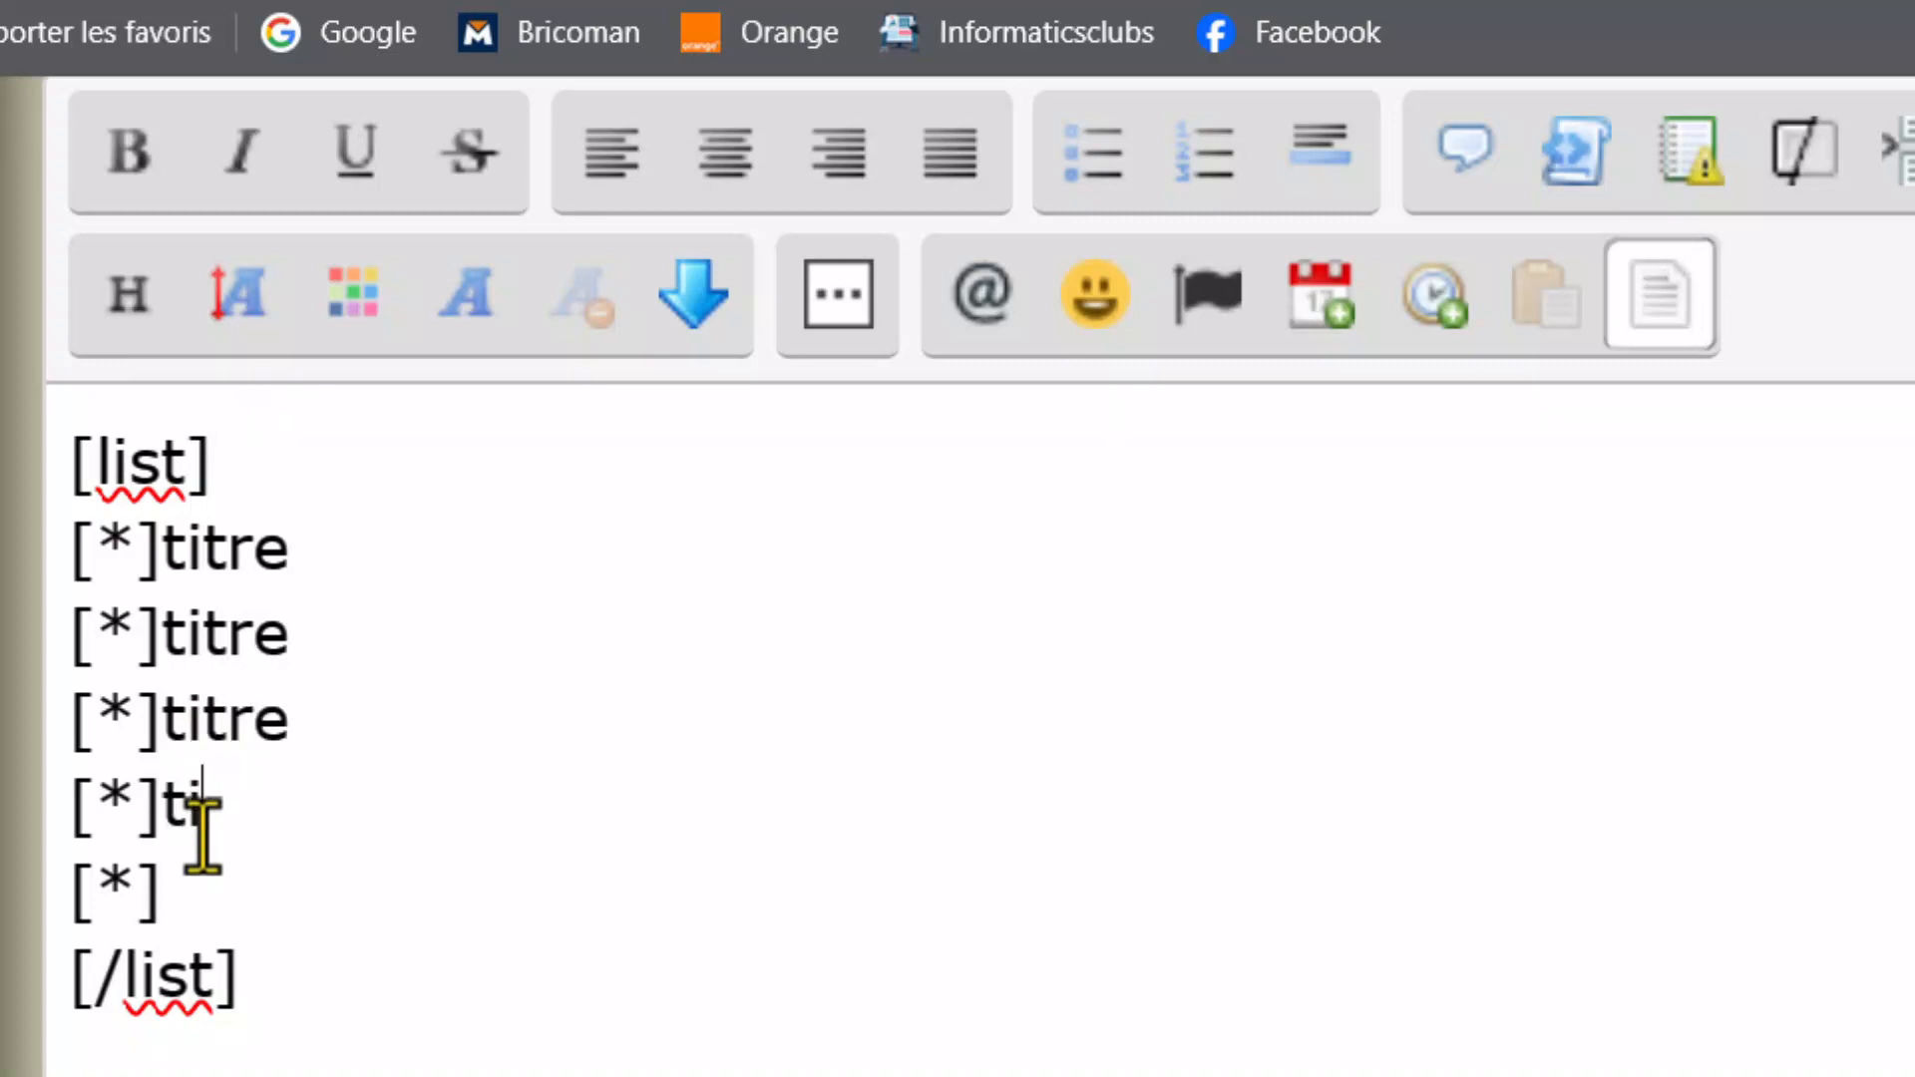
pyautogui.click(212, 901)
pyautogui.write('titre')
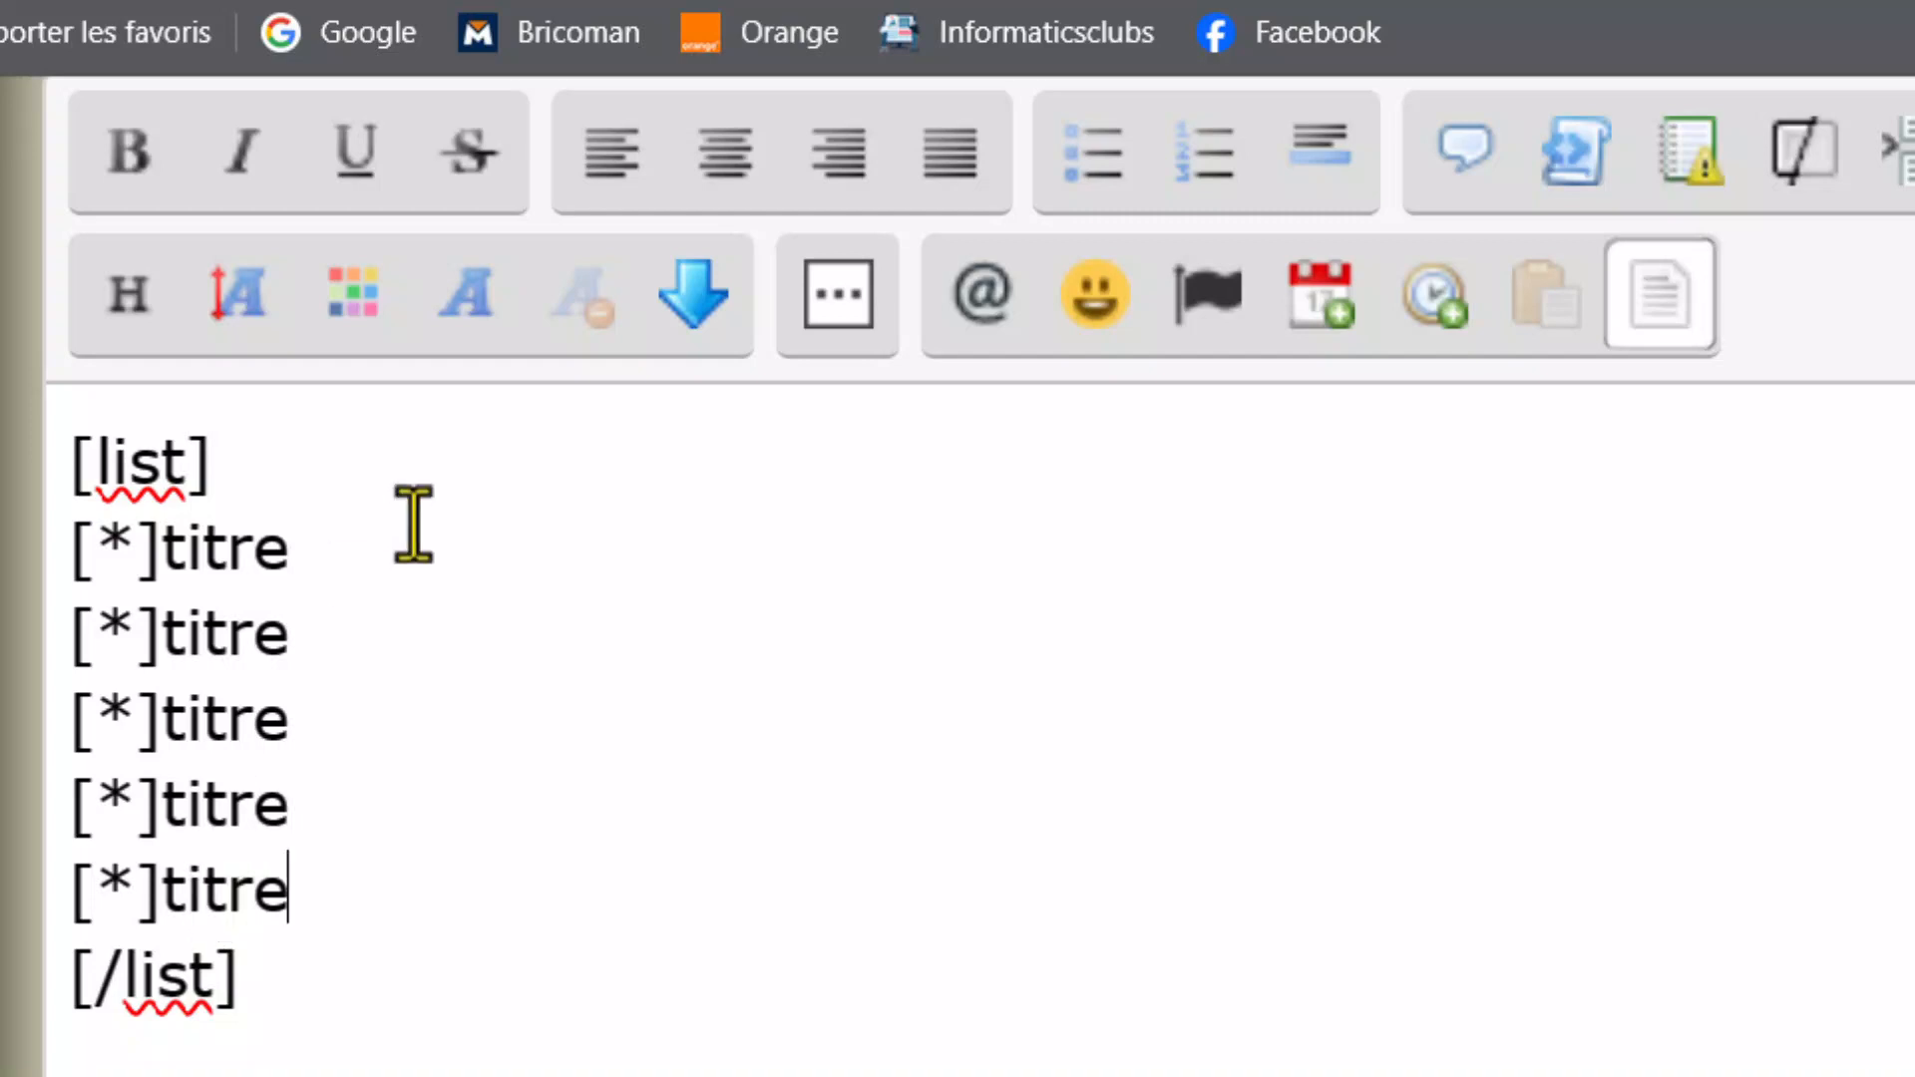
# - Preview the reply and check how the bulleted list is rendered
pyautogui.scroll(-3, 1150, 997)
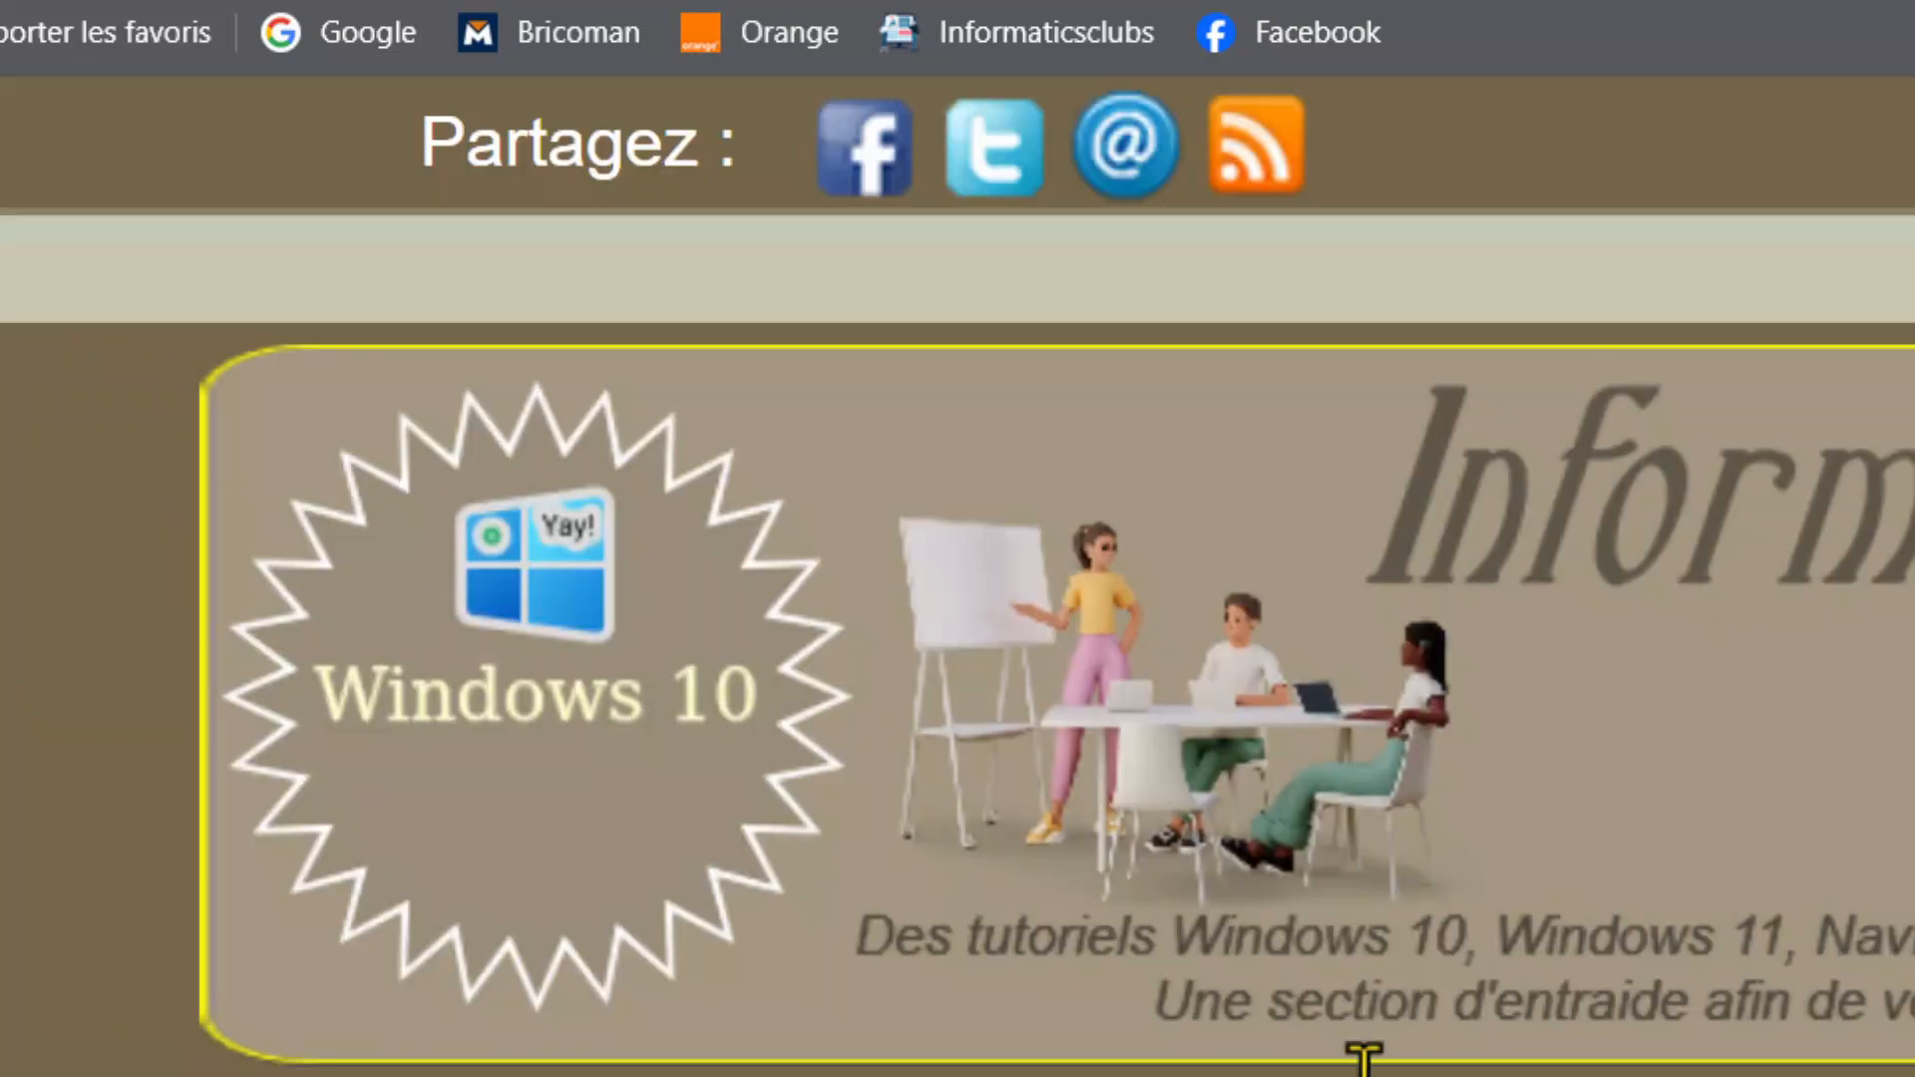
pyautogui.scroll(-5, 1424, 910)
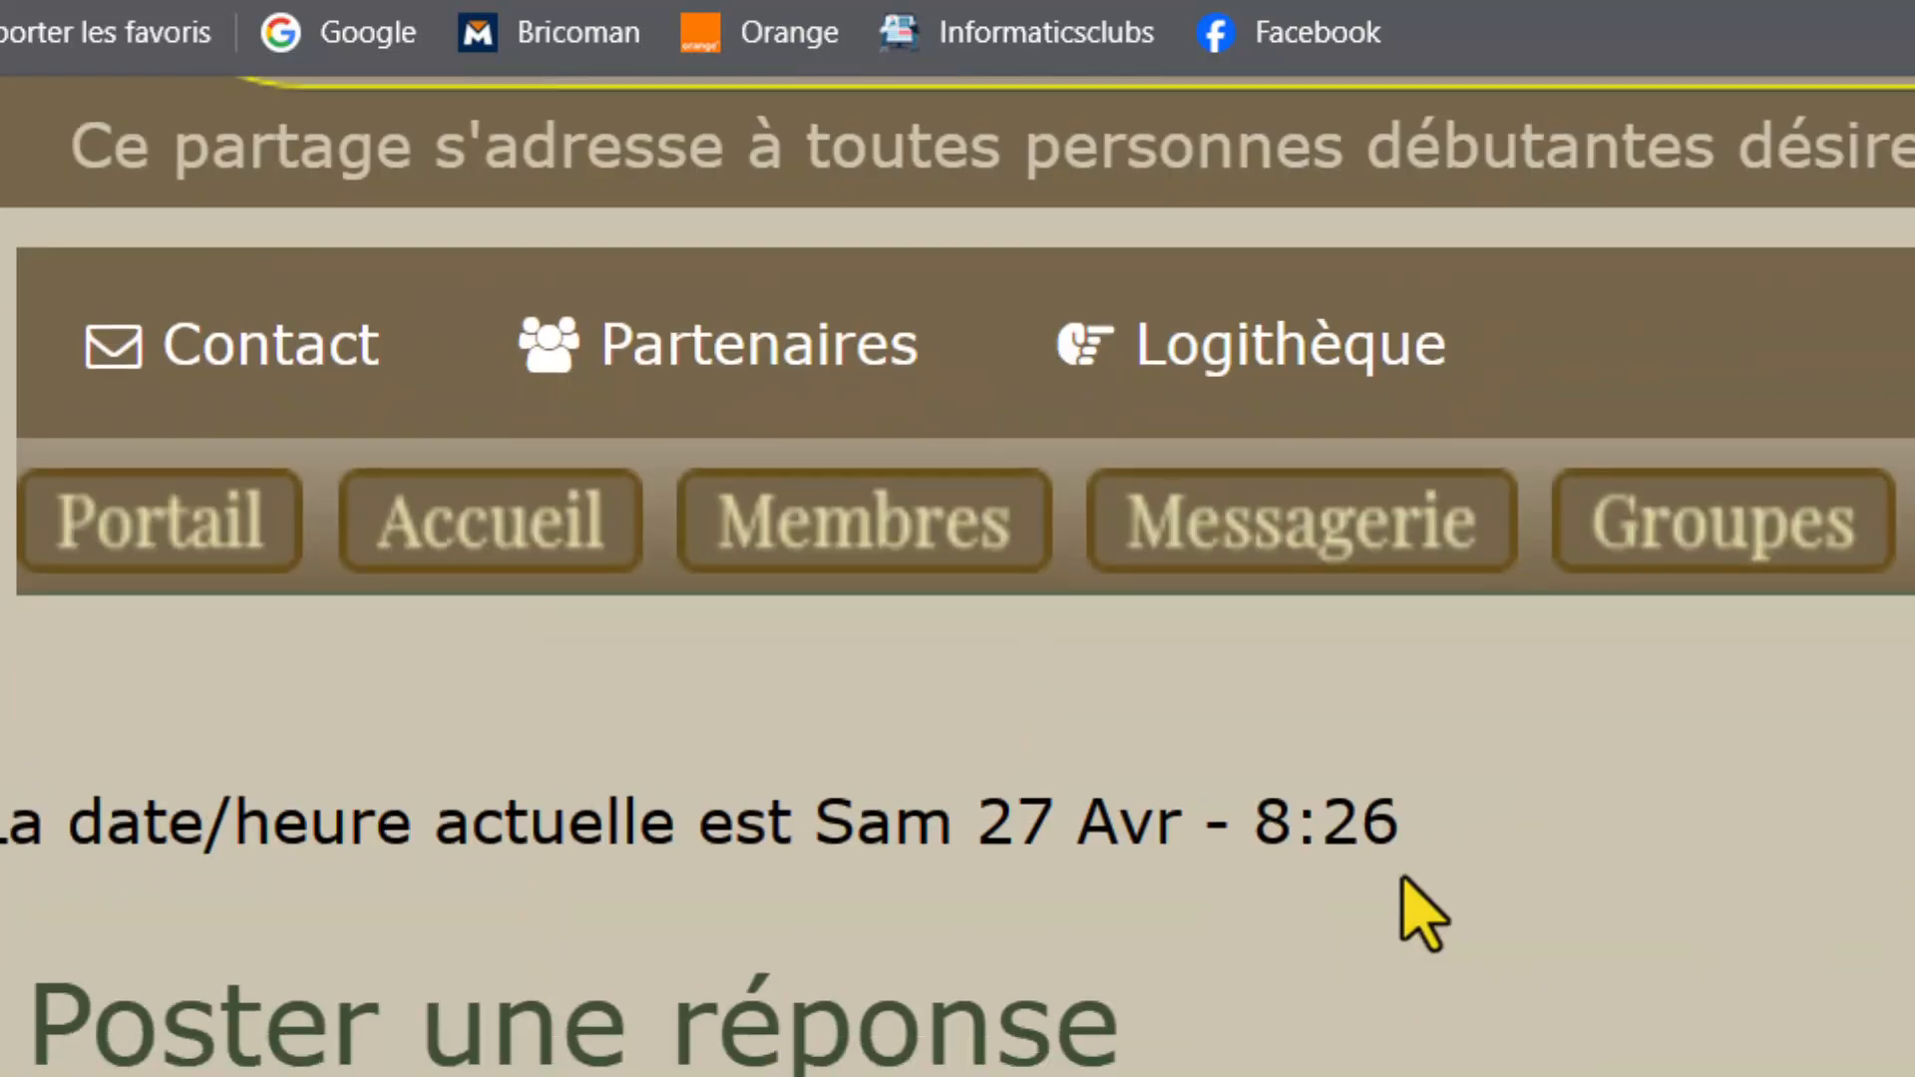
pyautogui.scroll(-3, 1407, 883)
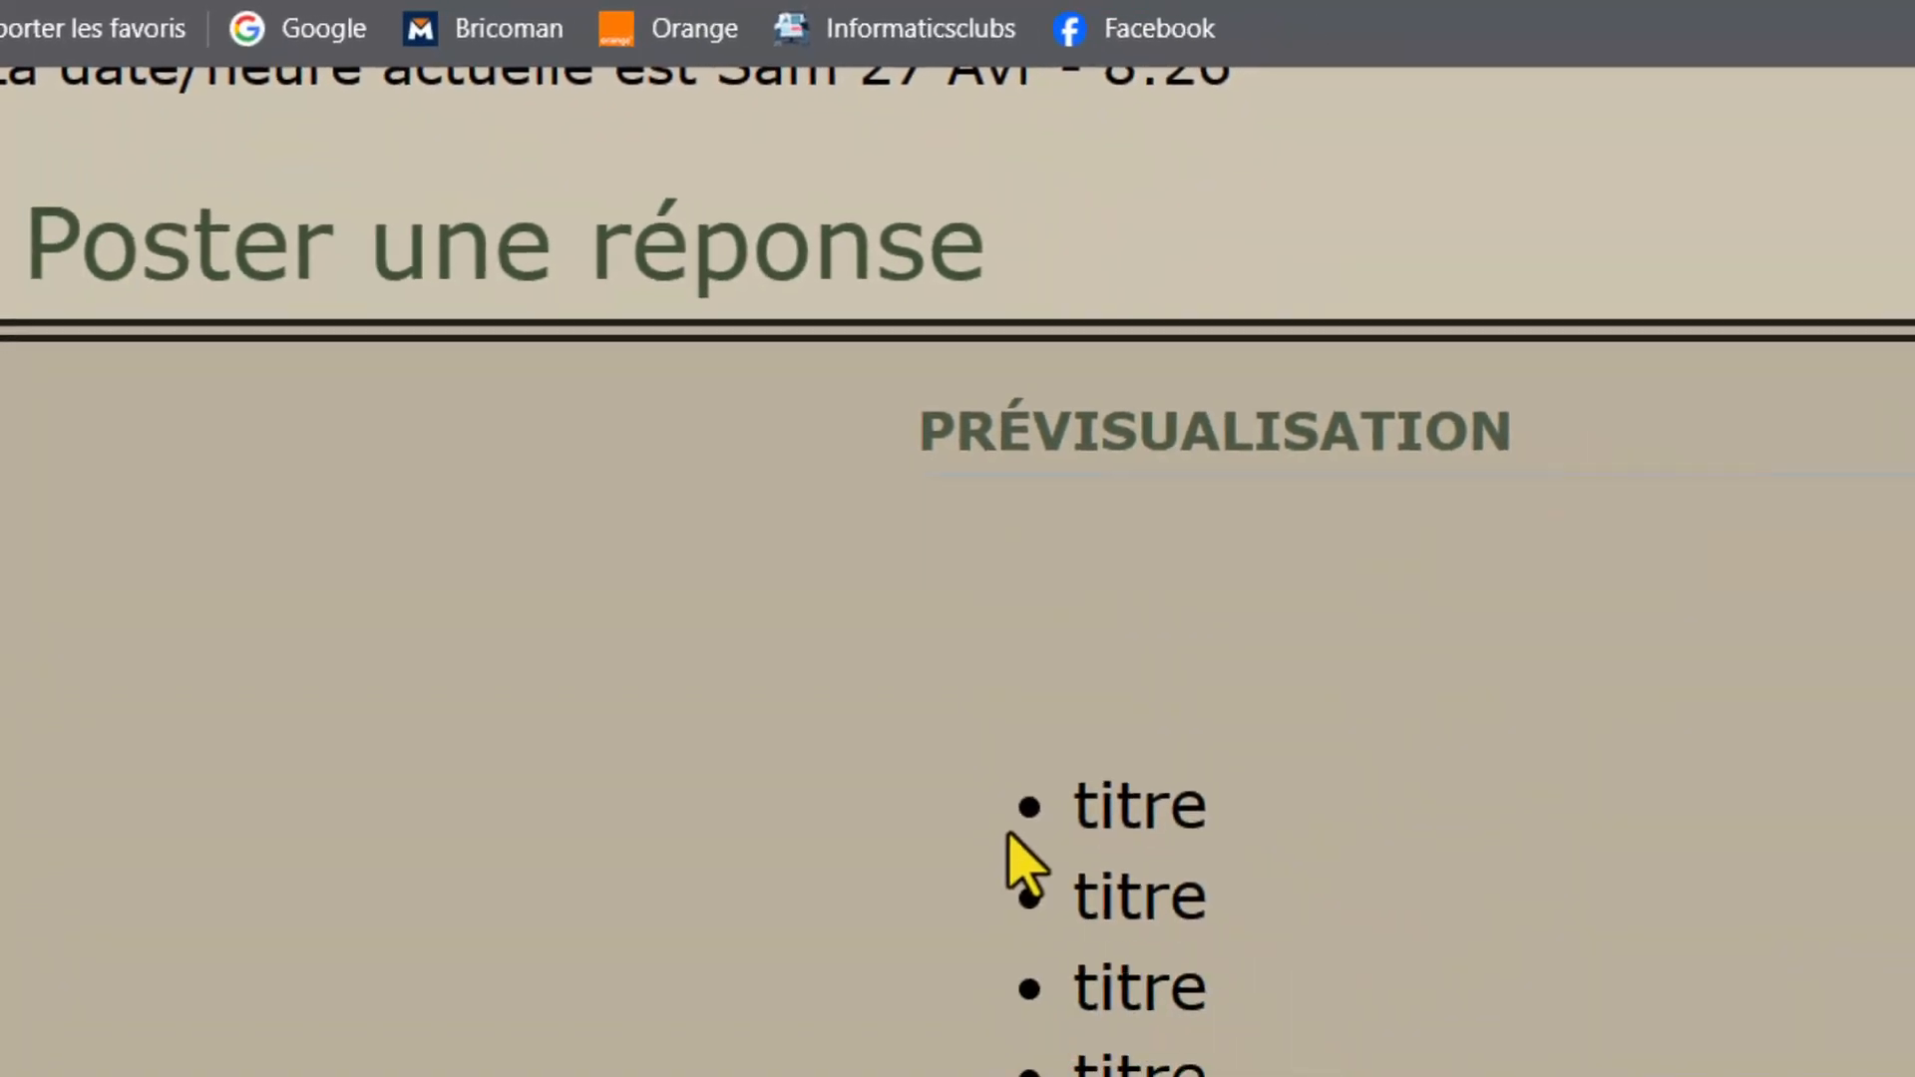
pyautogui.scroll(-3, 1008, 570)
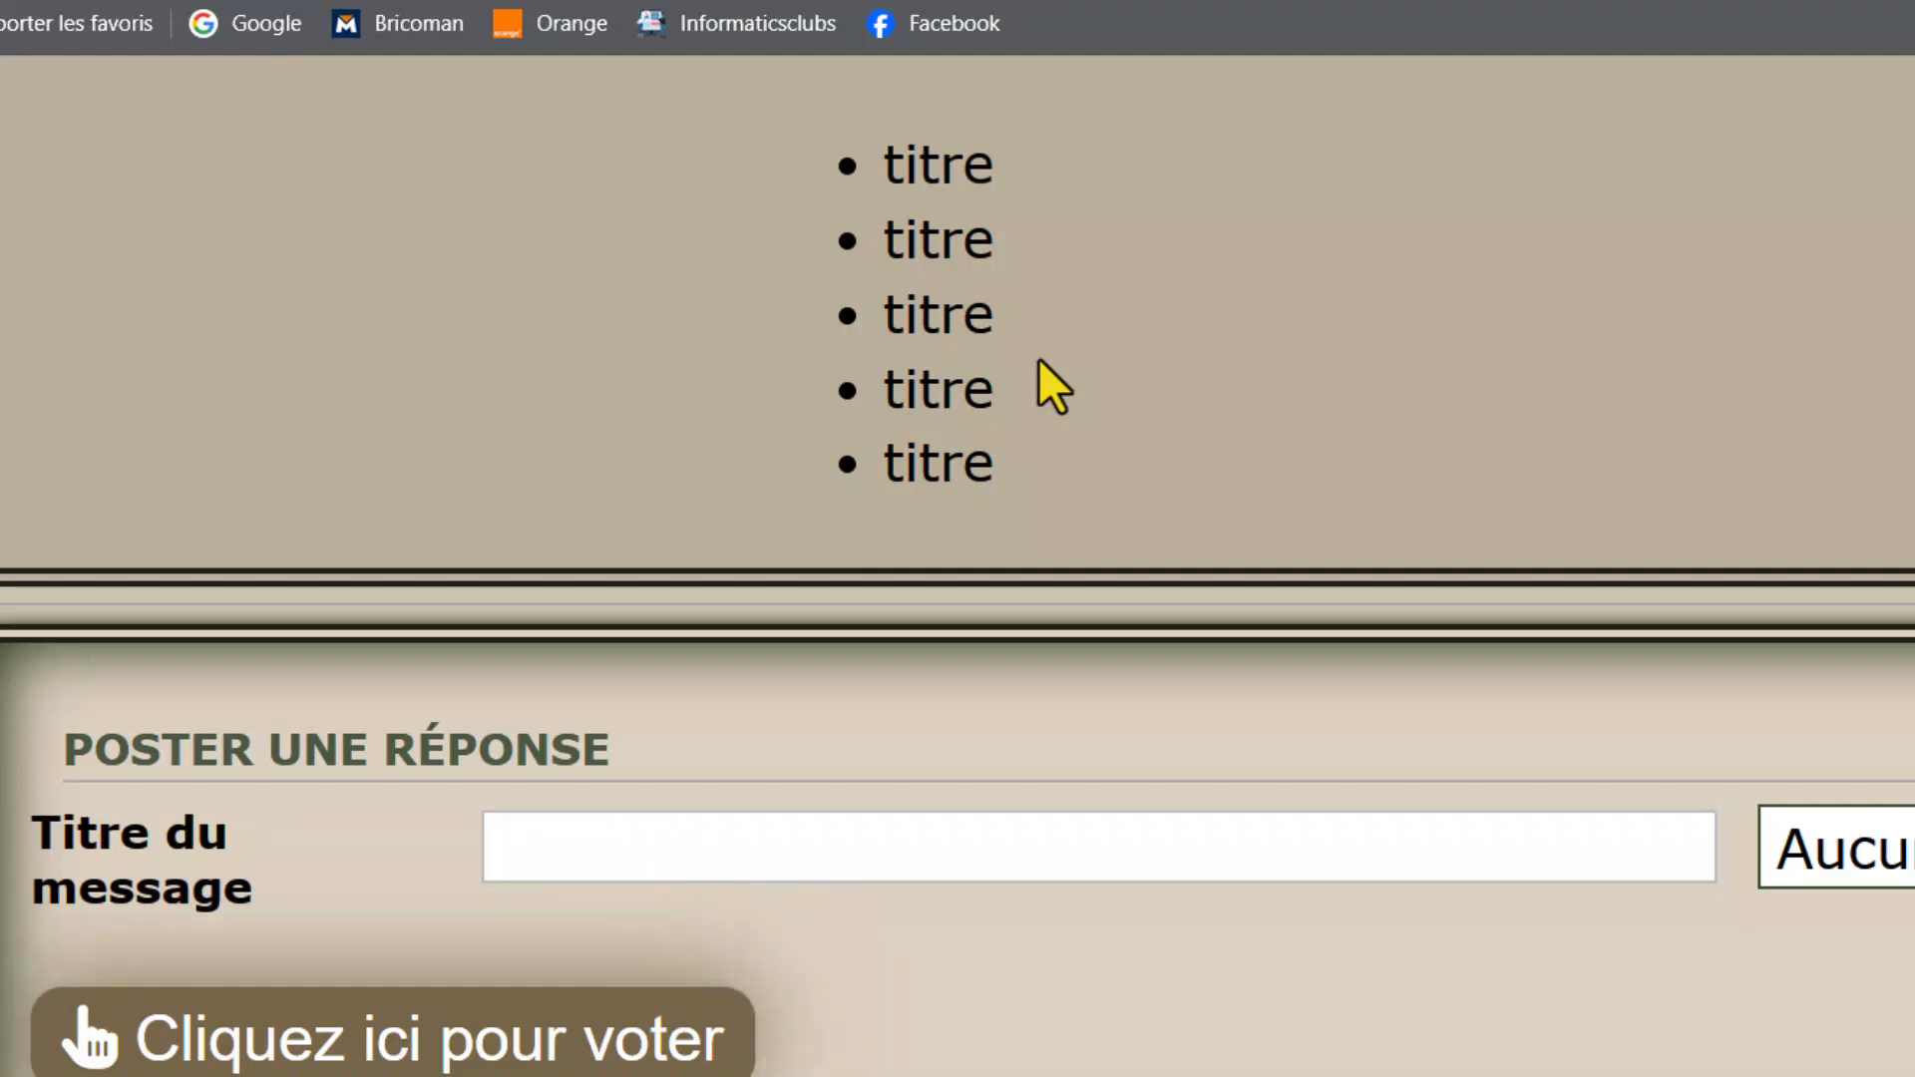
# - Make the "titre" text of the first, third and fifth list items bold
pyautogui.scroll(-5, 1038, 358)
pyautogui.scroll(-2, 1031, 361)
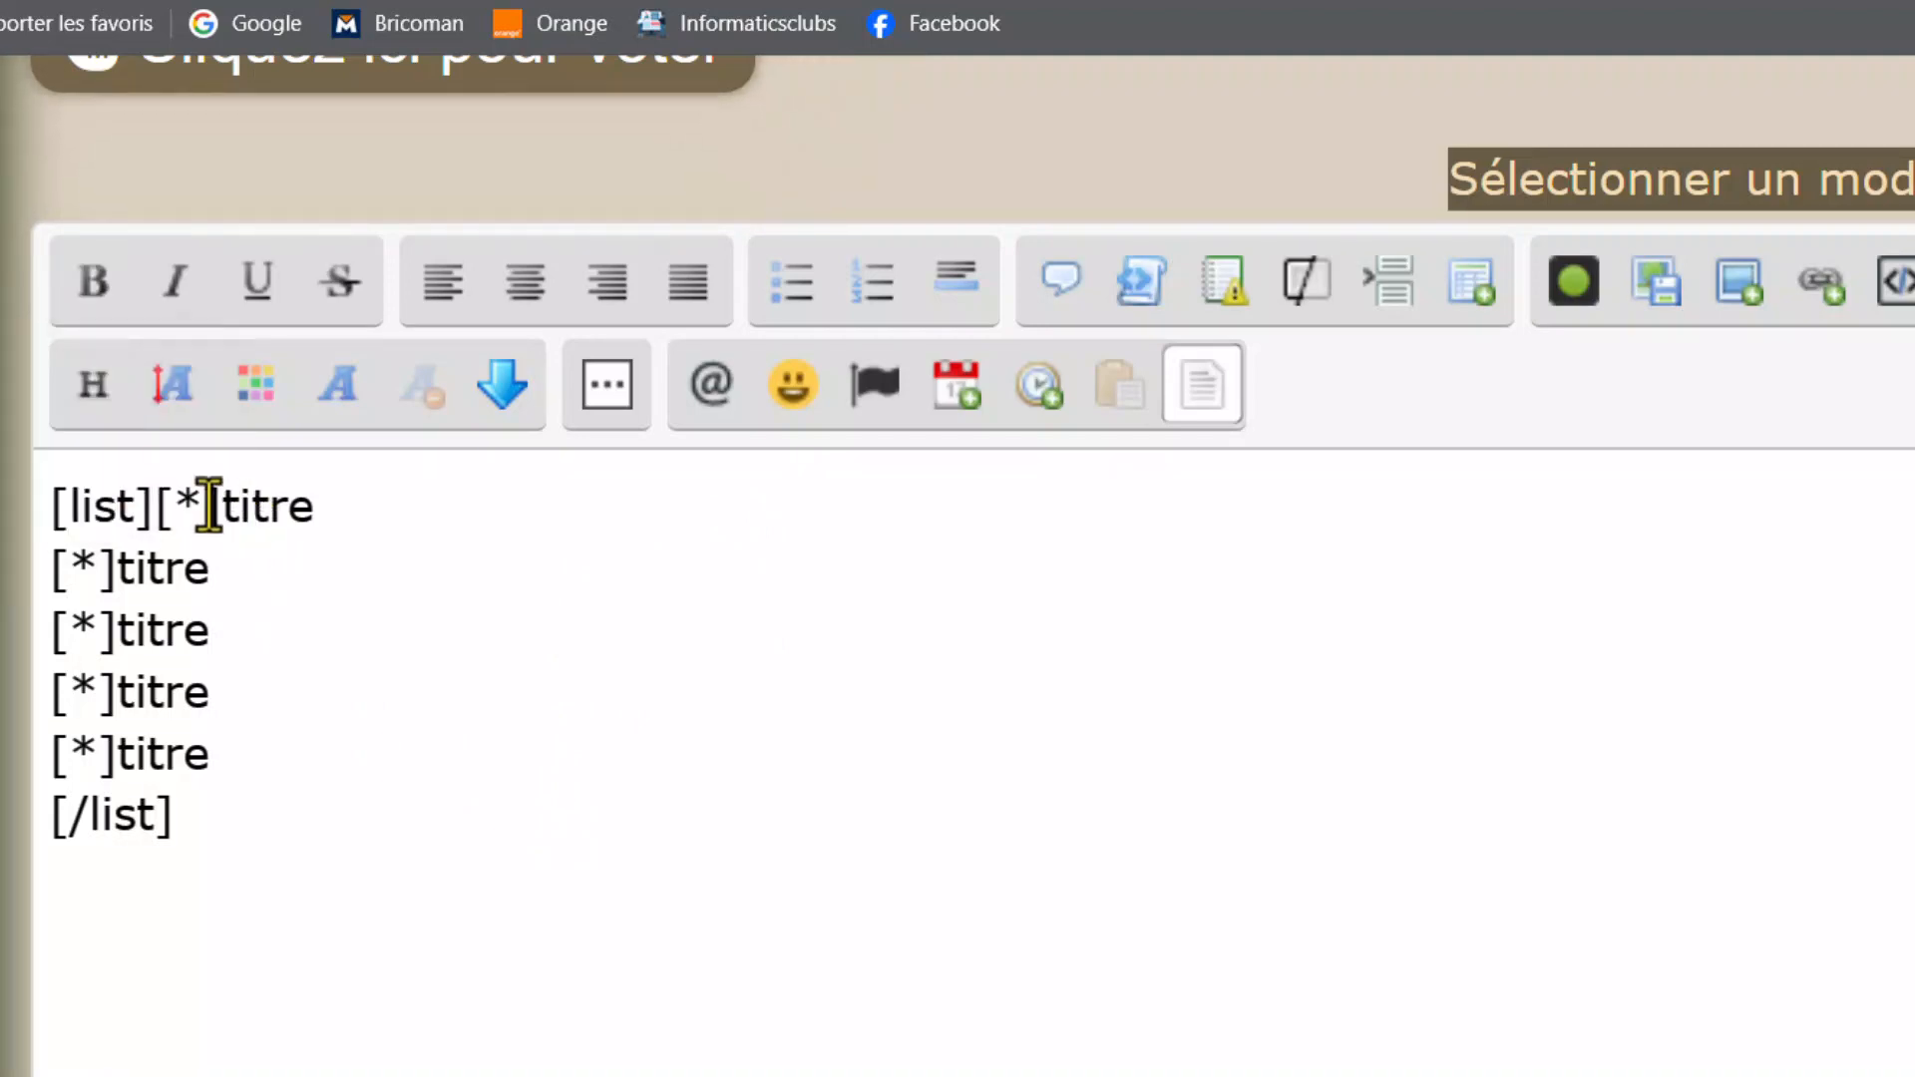
pyautogui.moveTo(219, 506); pyautogui.dragTo(327, 514)
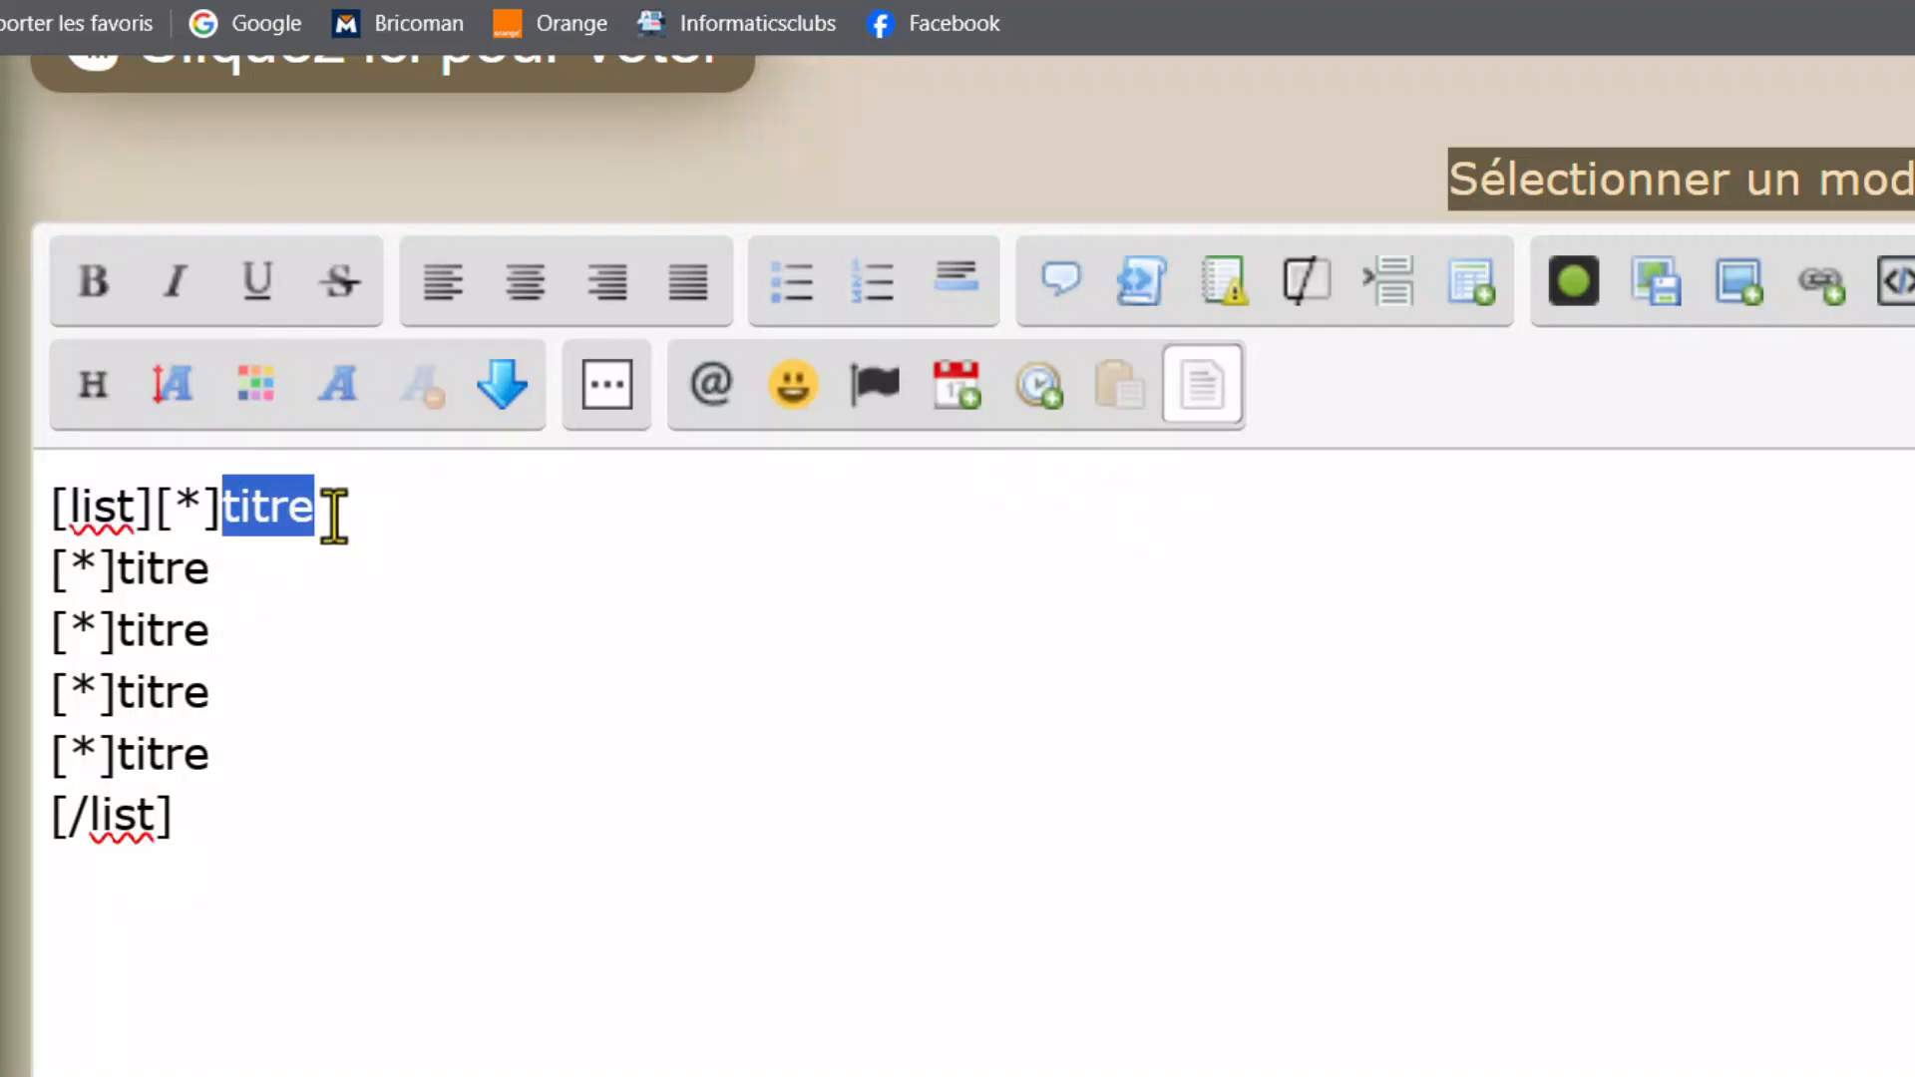
pyautogui.click(87, 280)
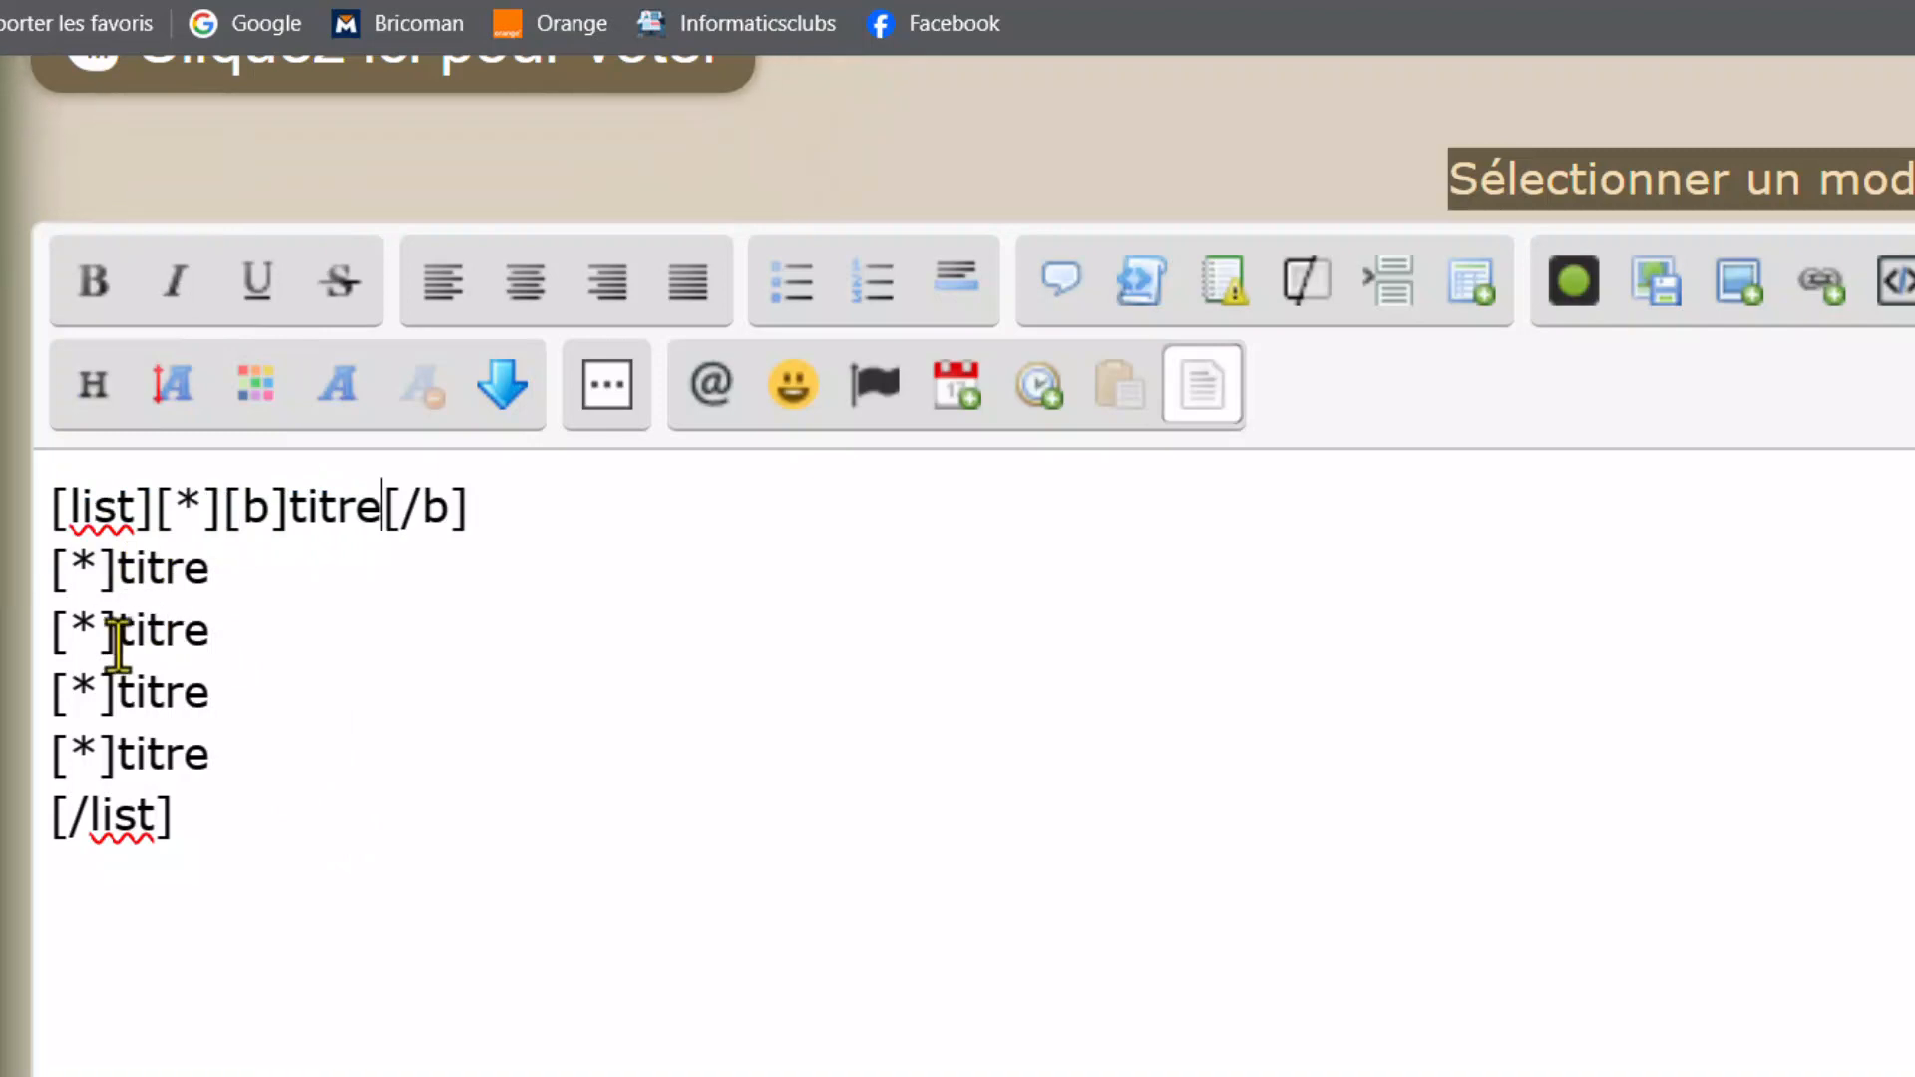
pyautogui.moveTo(117, 643); pyautogui.dragTo(207, 639)
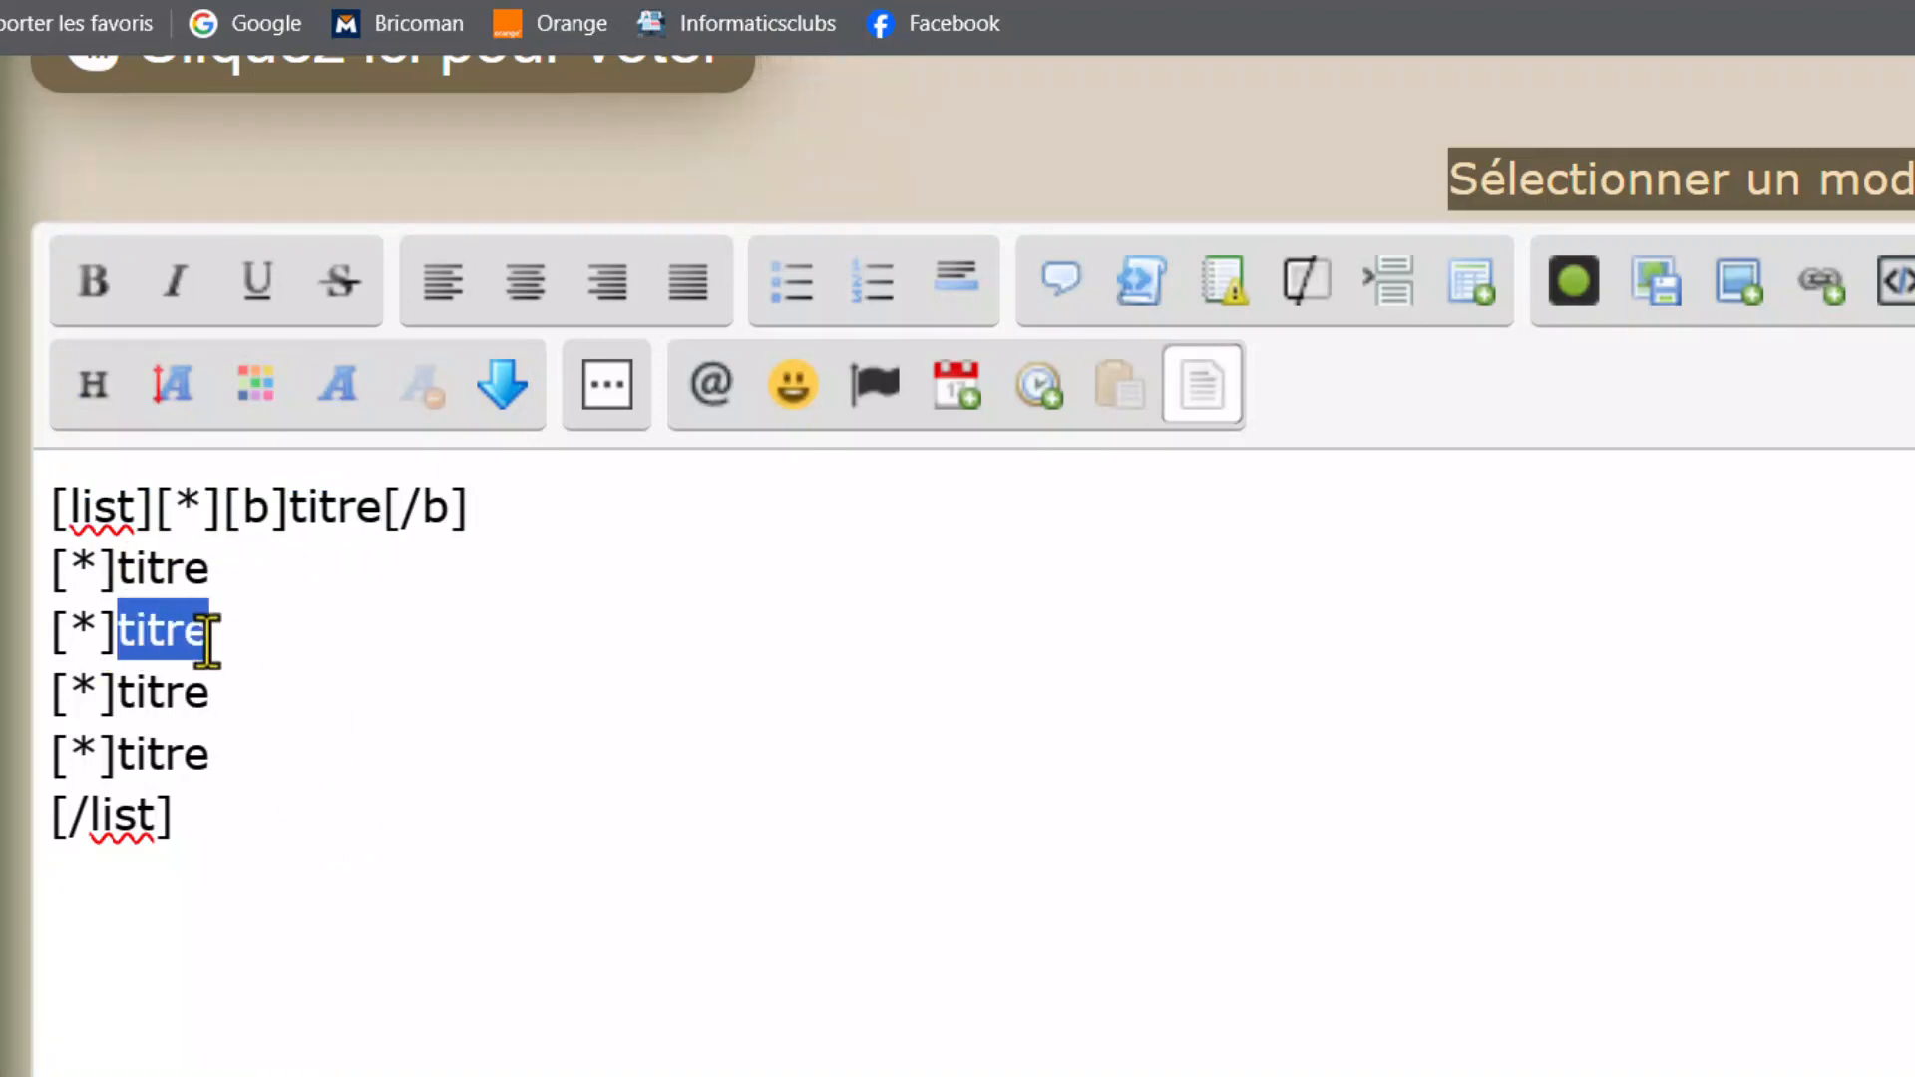
pyautogui.click(90, 278)
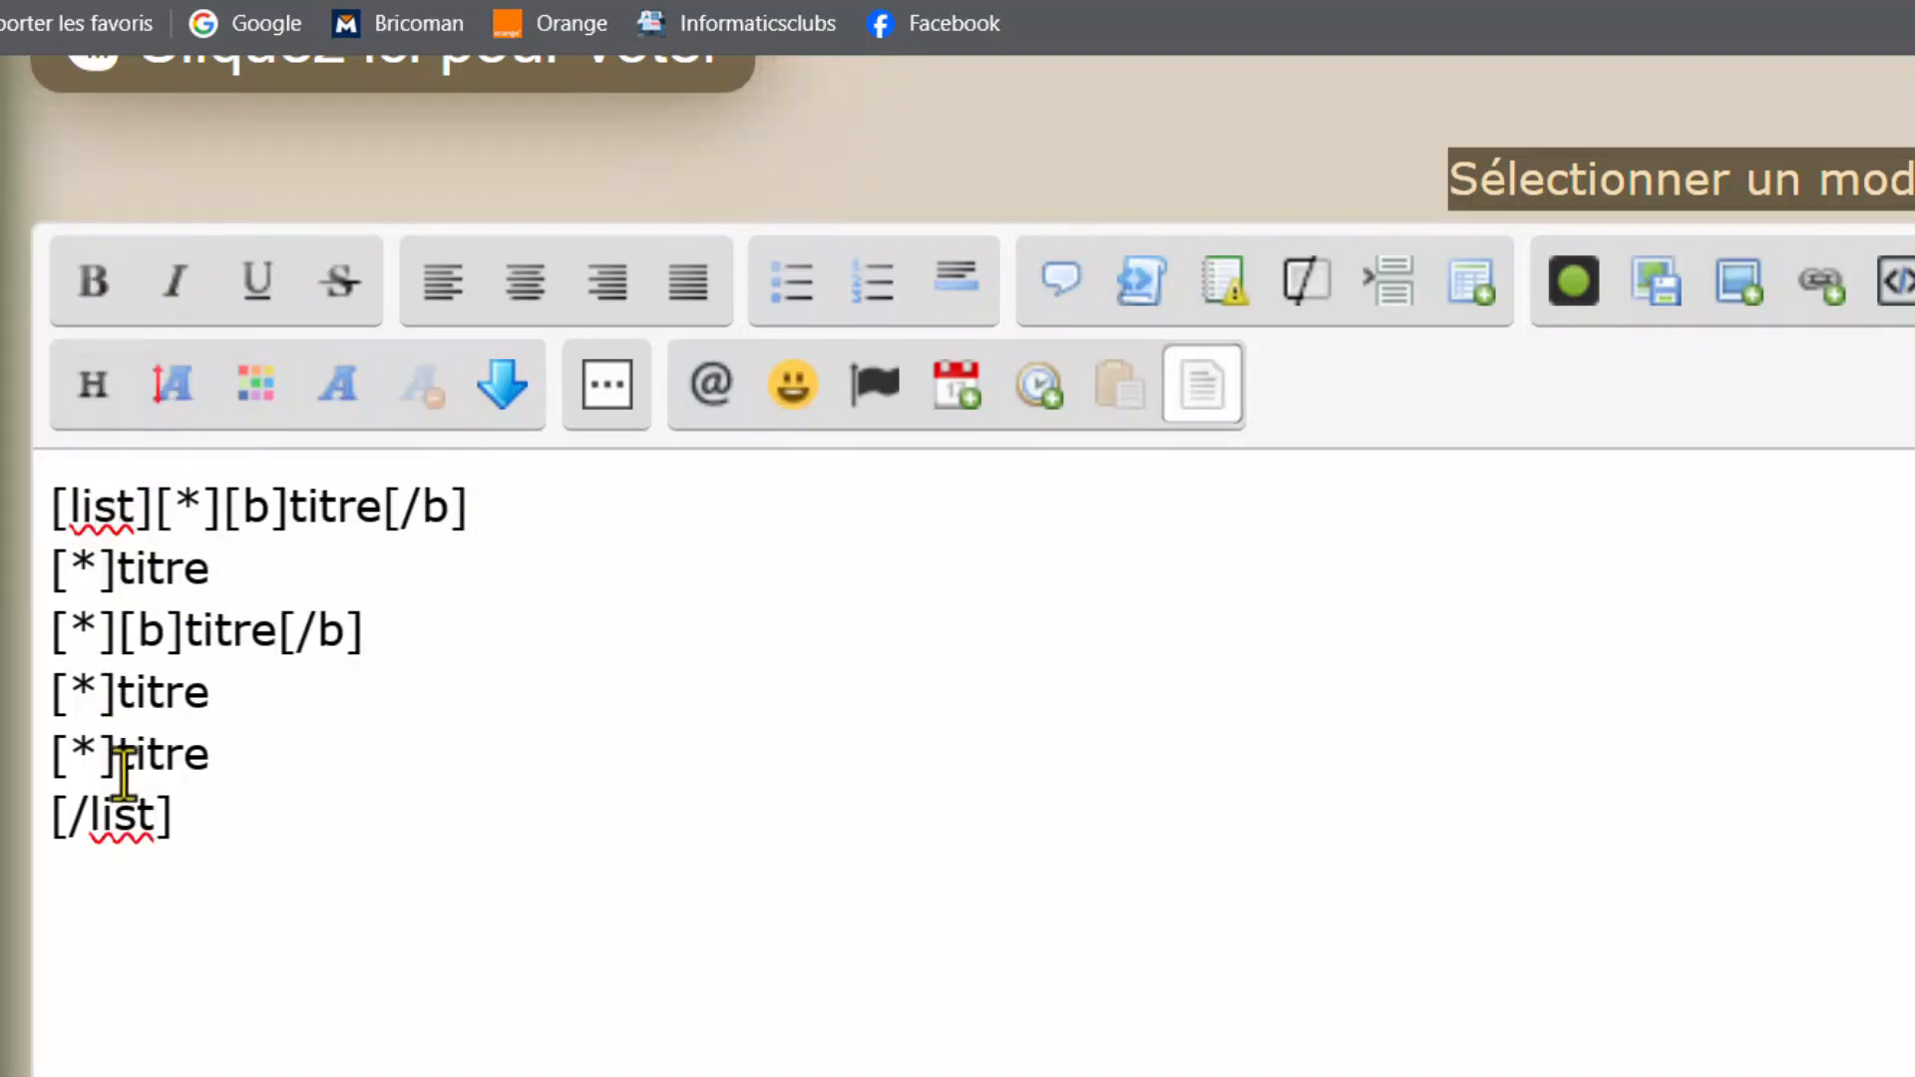
pyautogui.moveTo(118, 761); pyautogui.dragTo(225, 758)
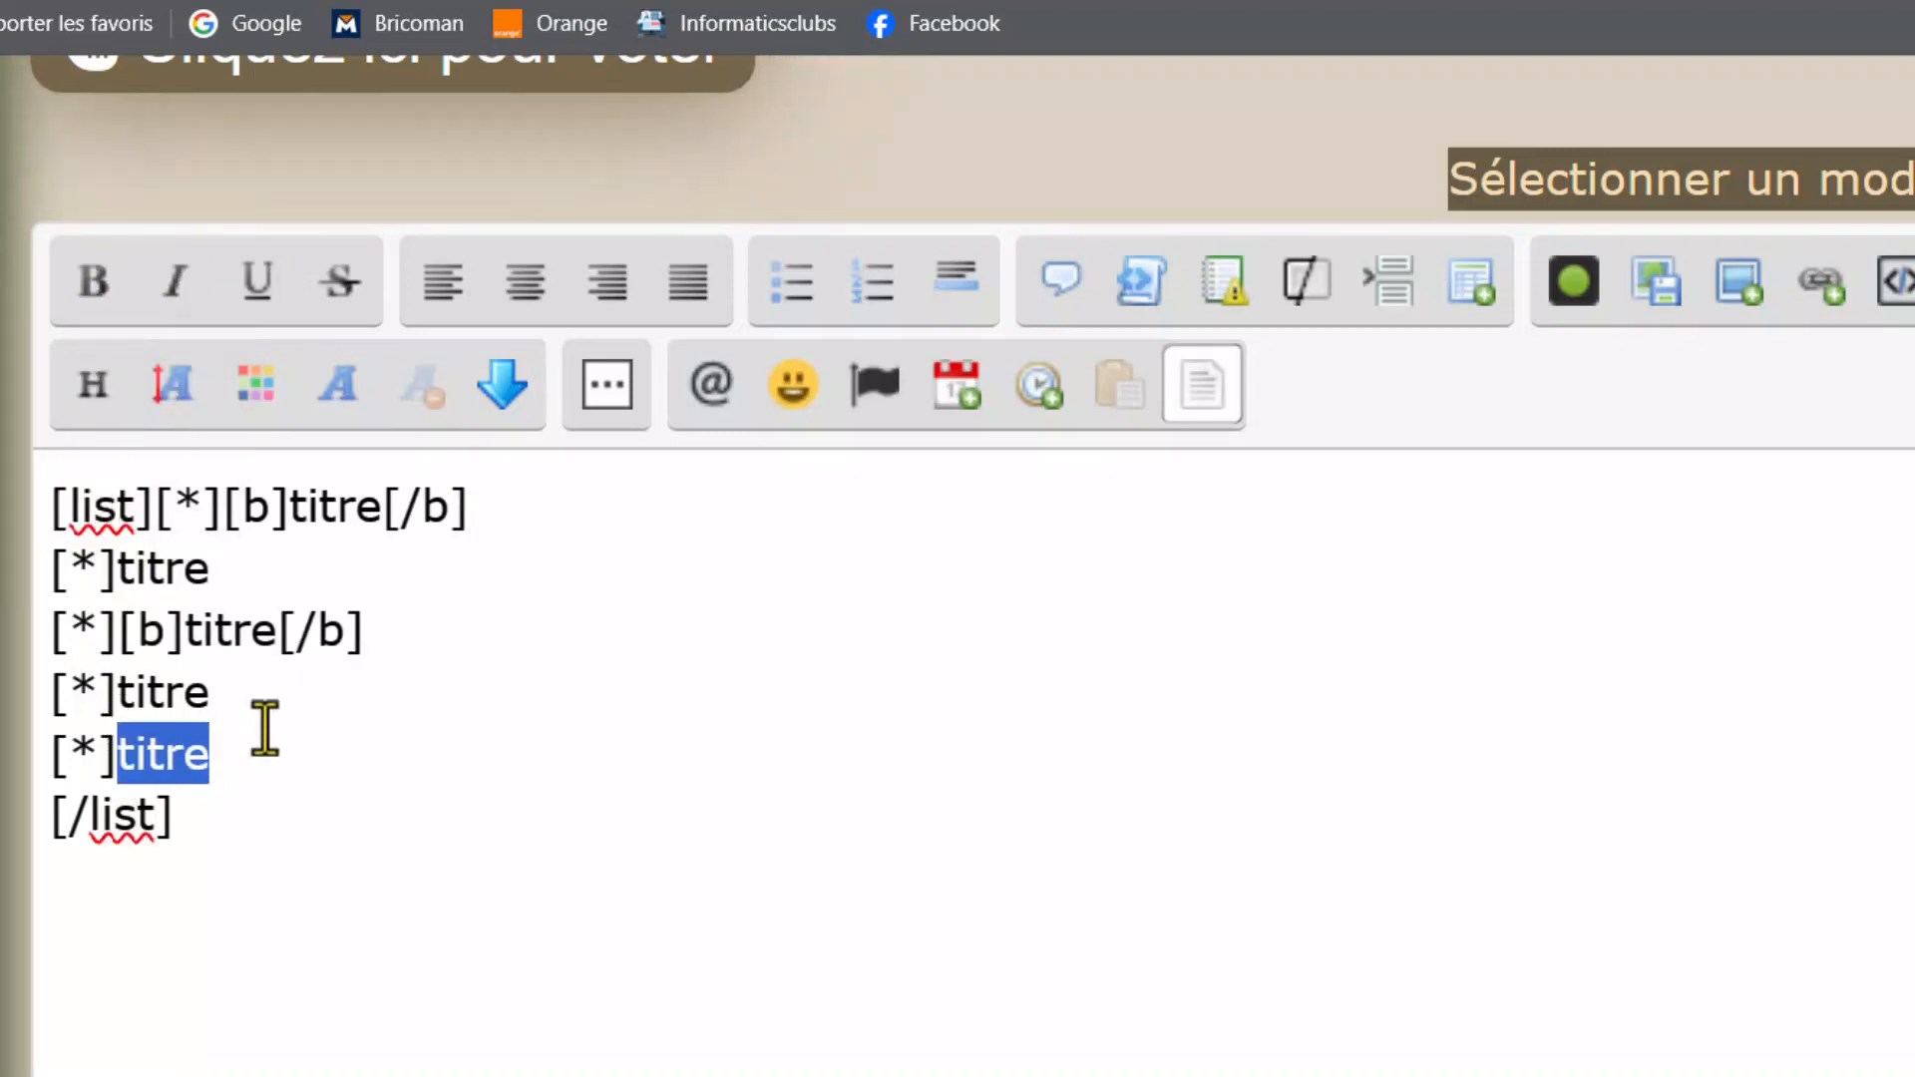
pyautogui.click(95, 279)
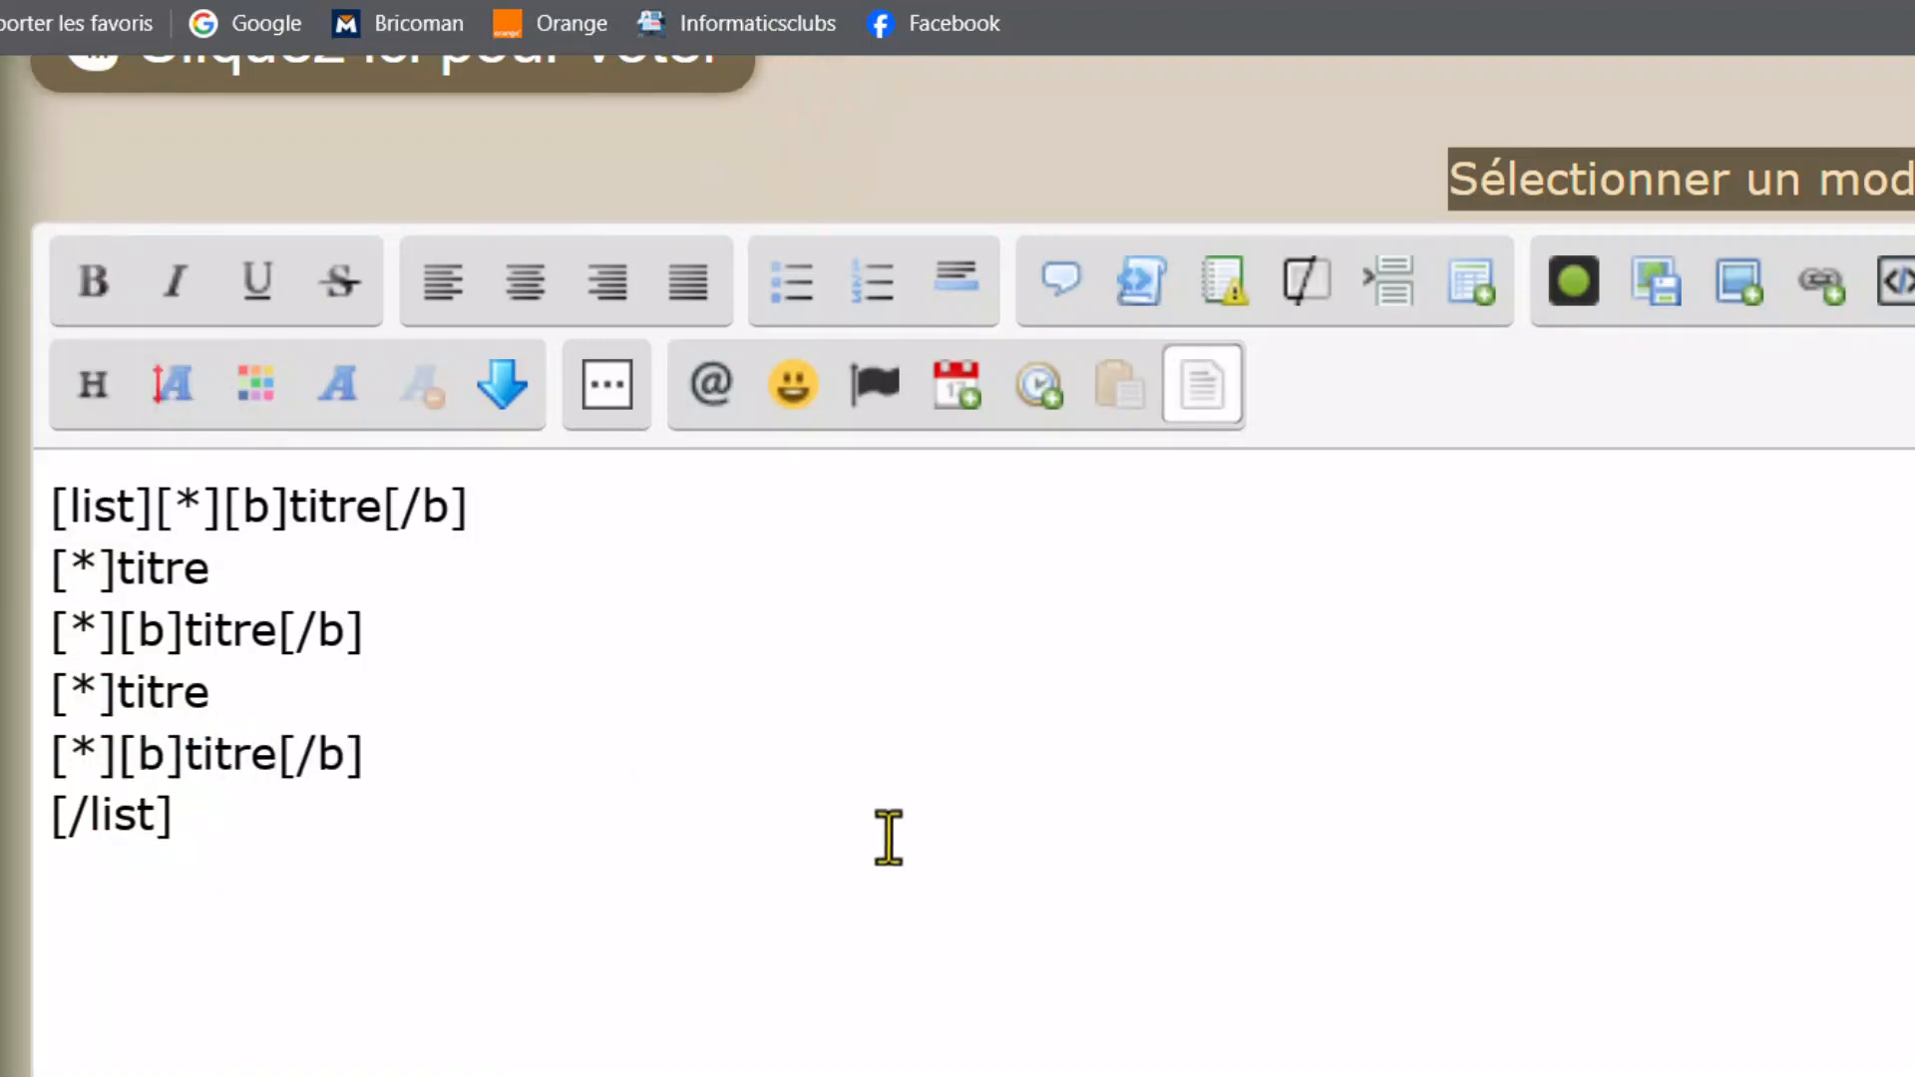
# - Preview the reply again to check the bold formatting of the list items
pyautogui.scroll(-5, 920, 749)
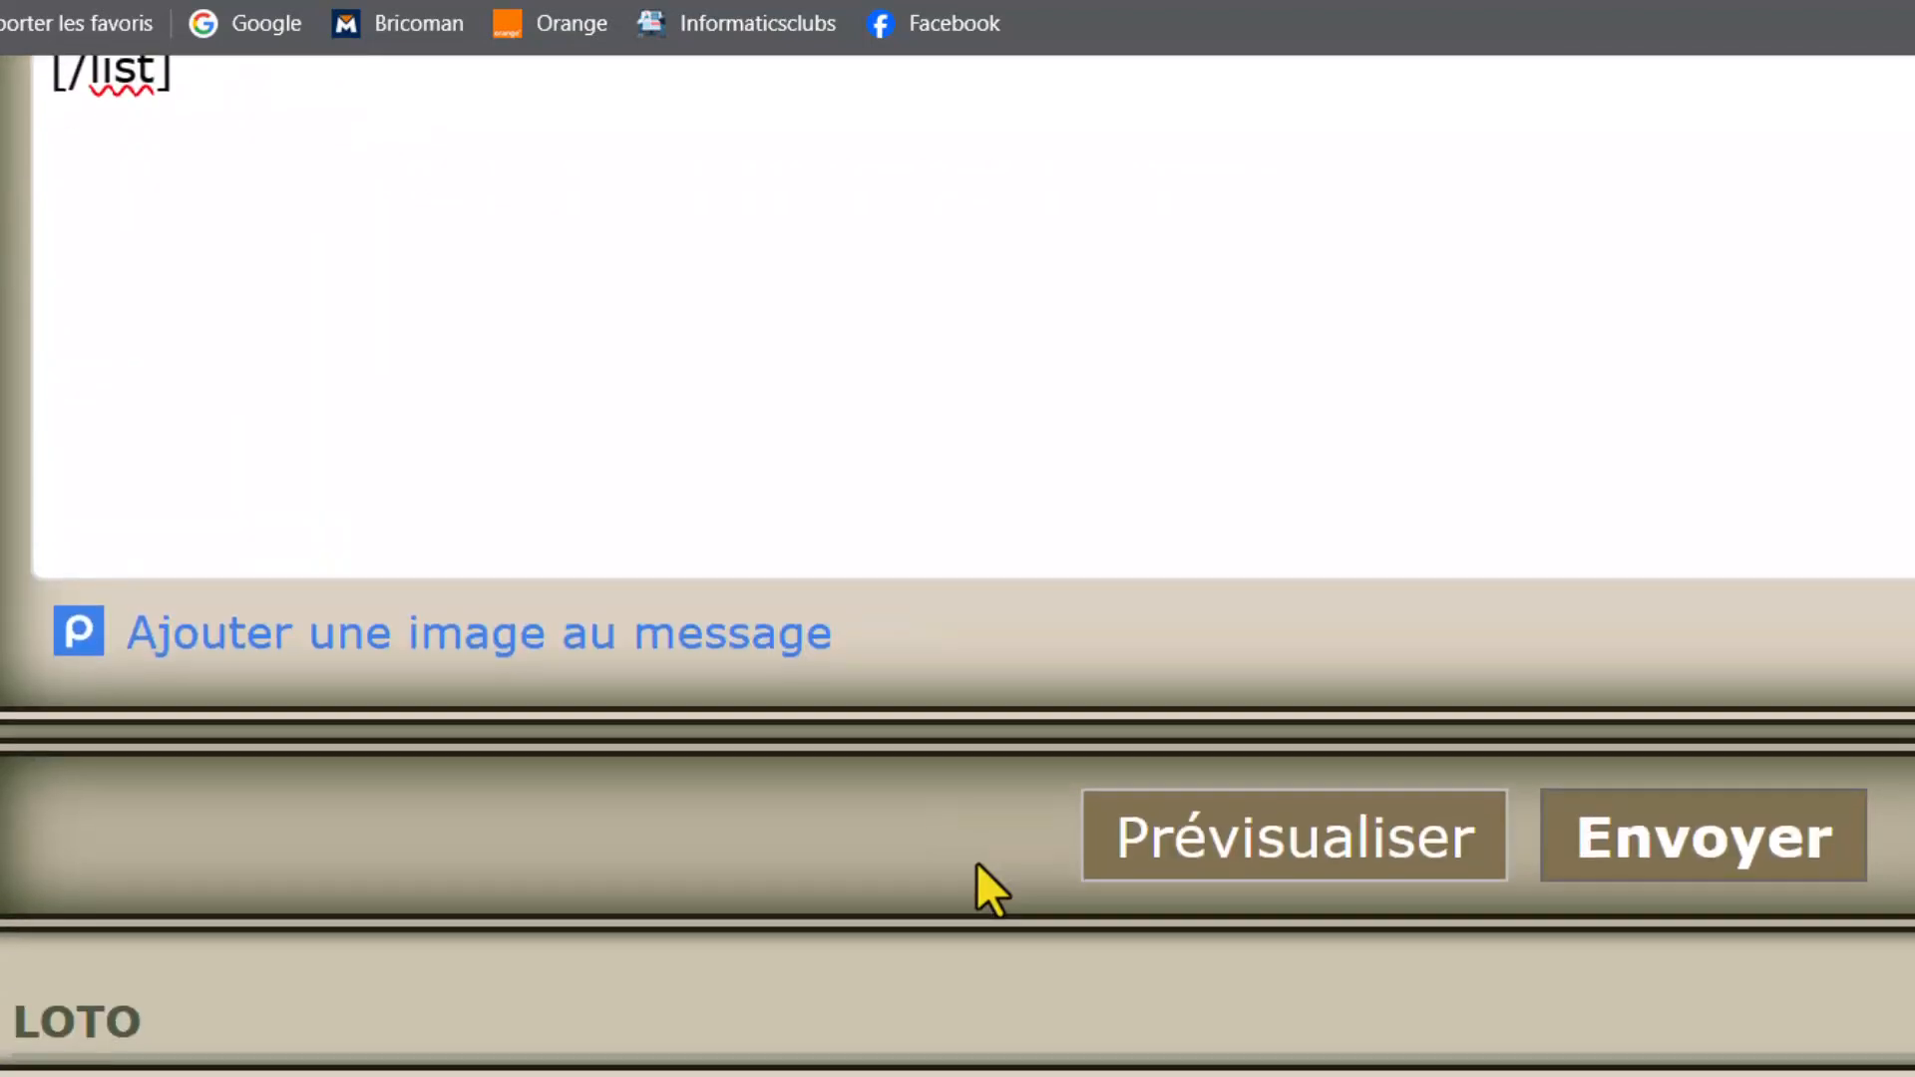
pyautogui.click(1247, 813)
pyautogui.scroll(-10, 1240, 812)
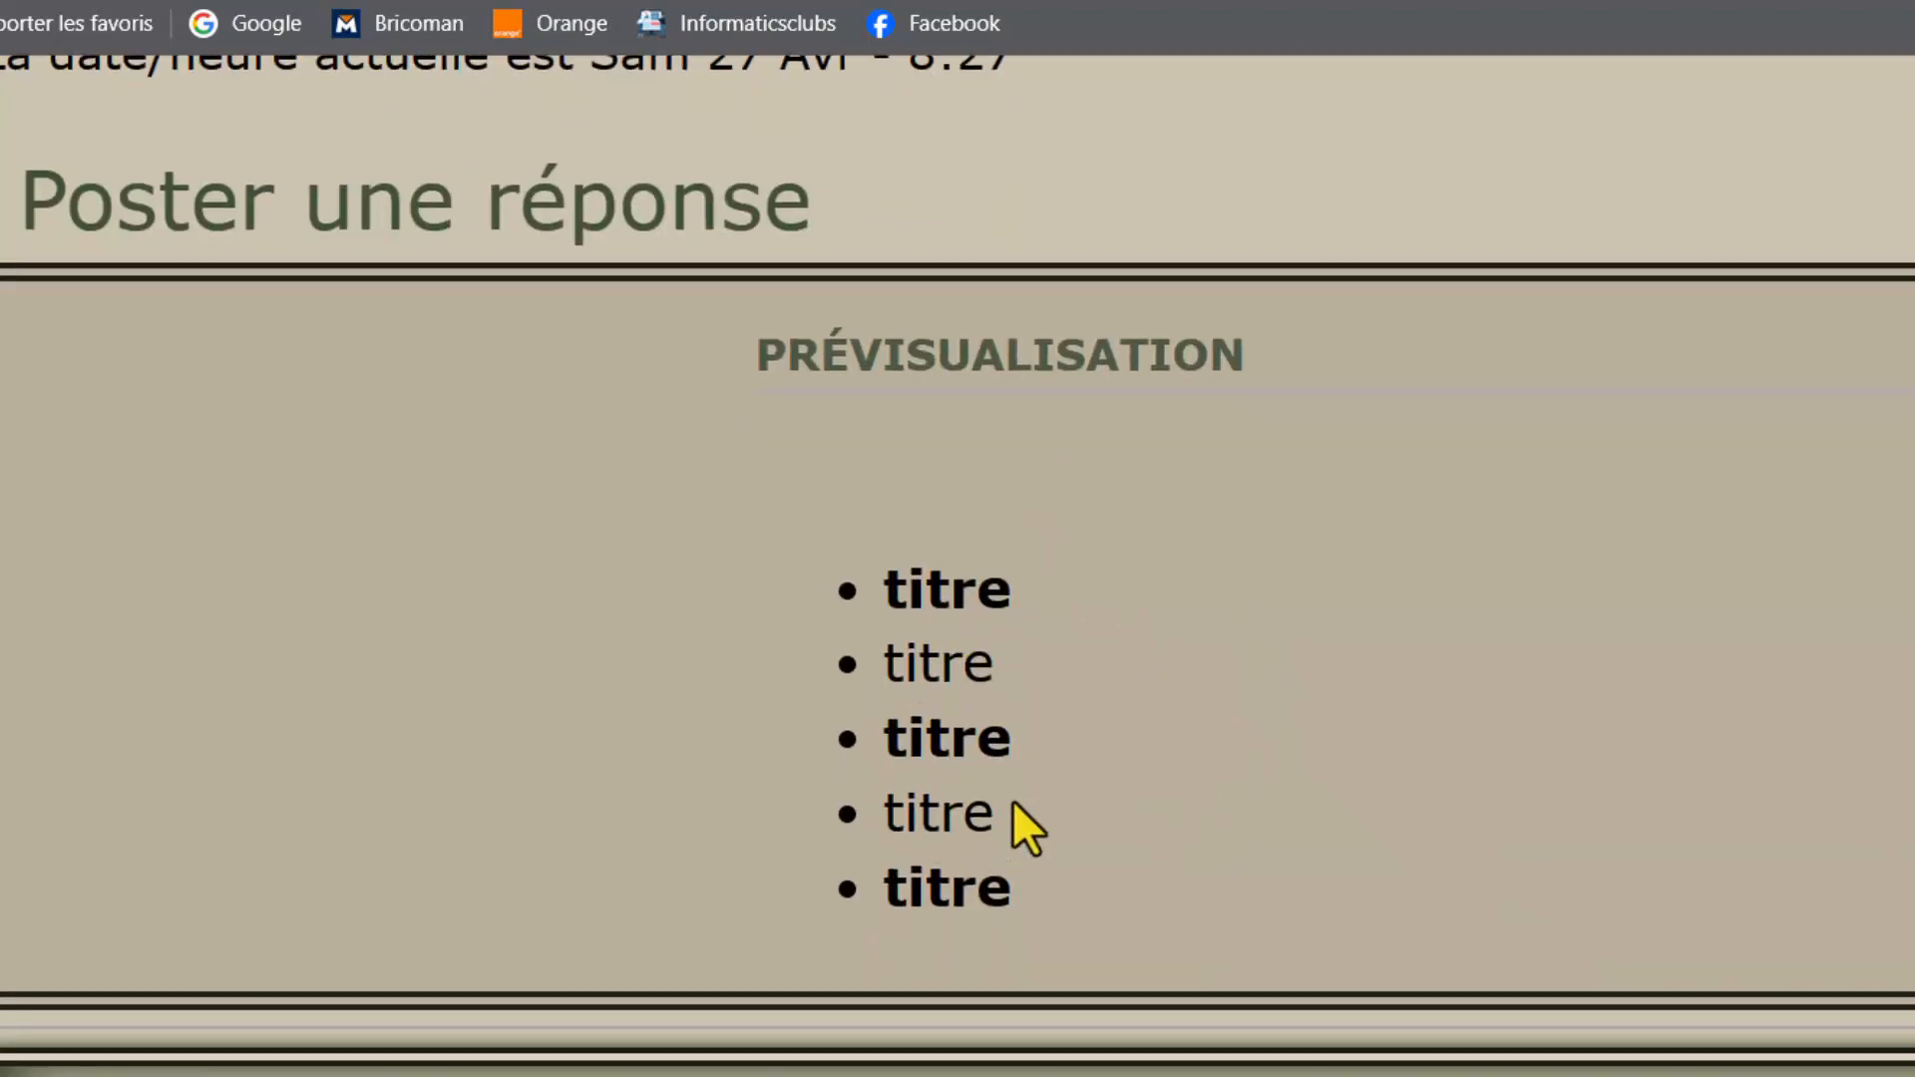
# - Colour the "titre" text of the second list item blue, #0033ff
pyautogui.scroll(-4, 1068, 679)
pyautogui.scroll(-7, 1068, 660)
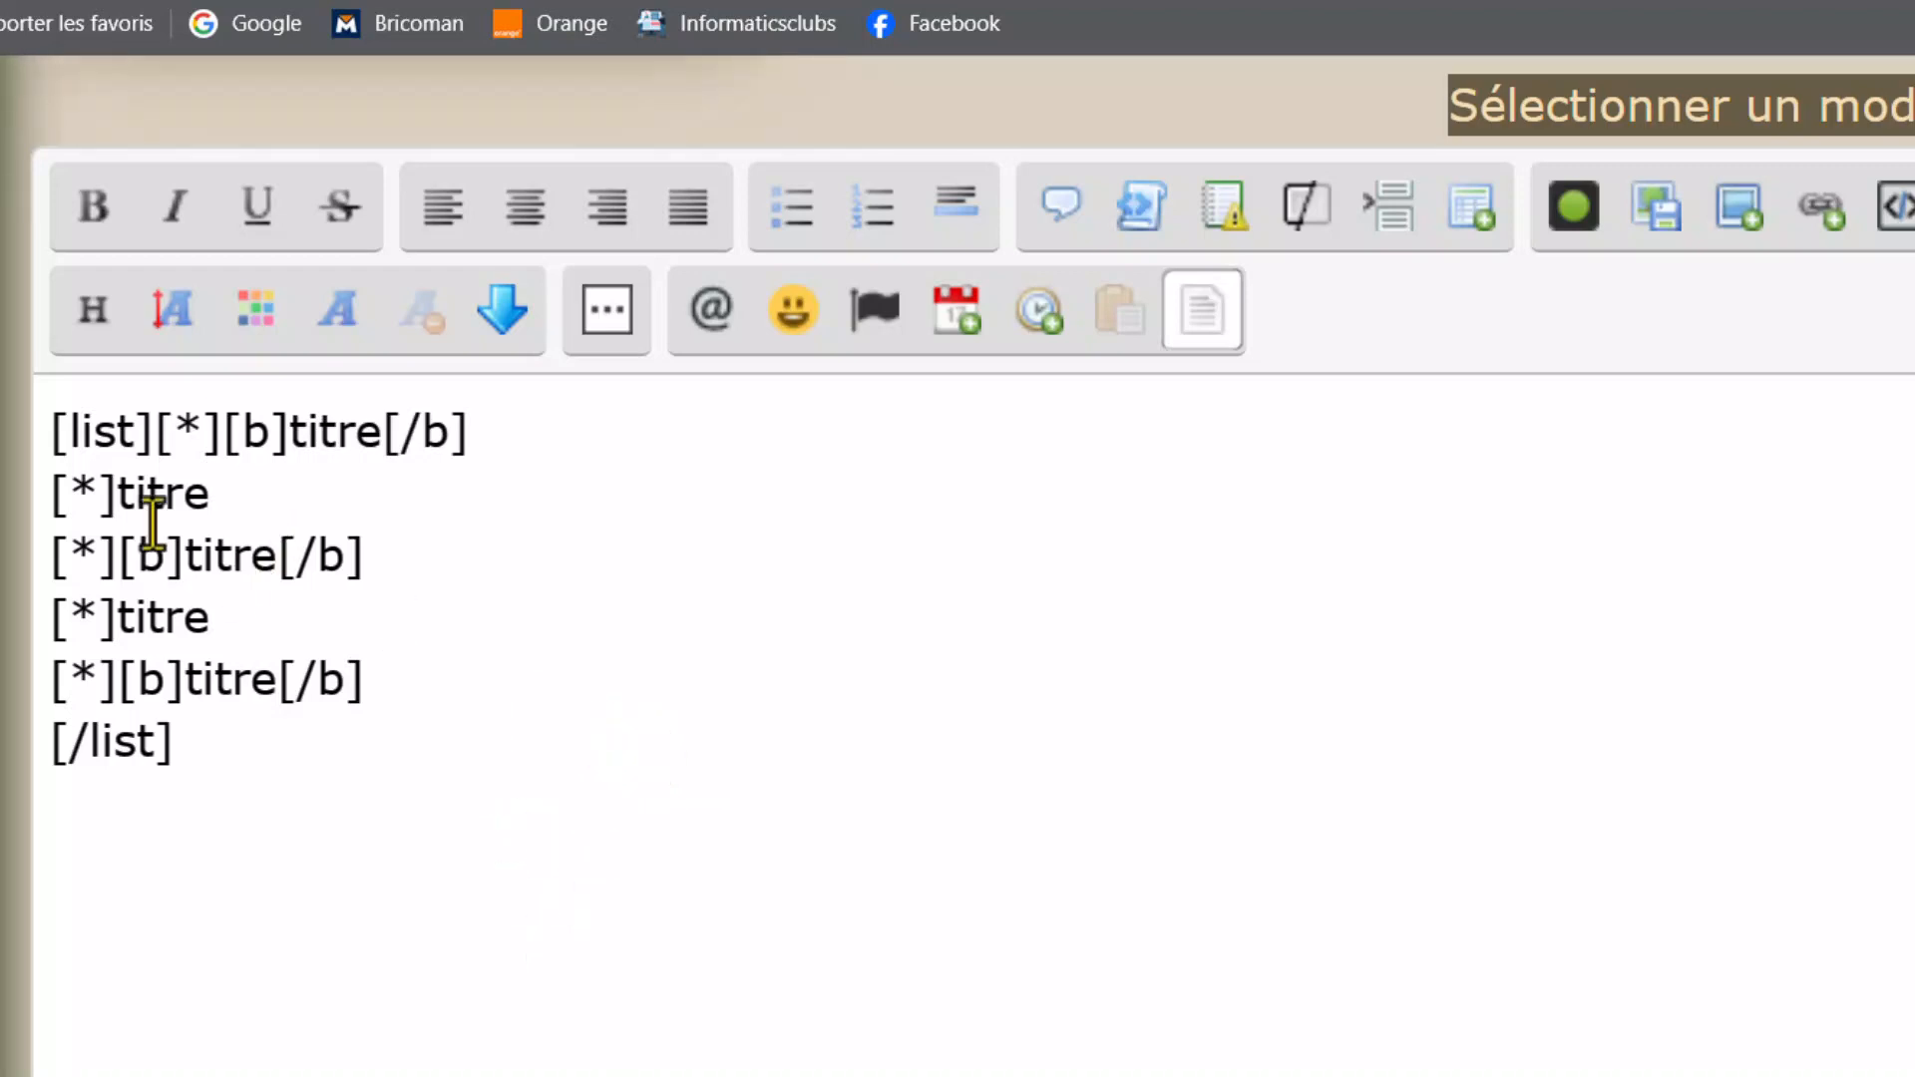
pyautogui.click(121, 489)
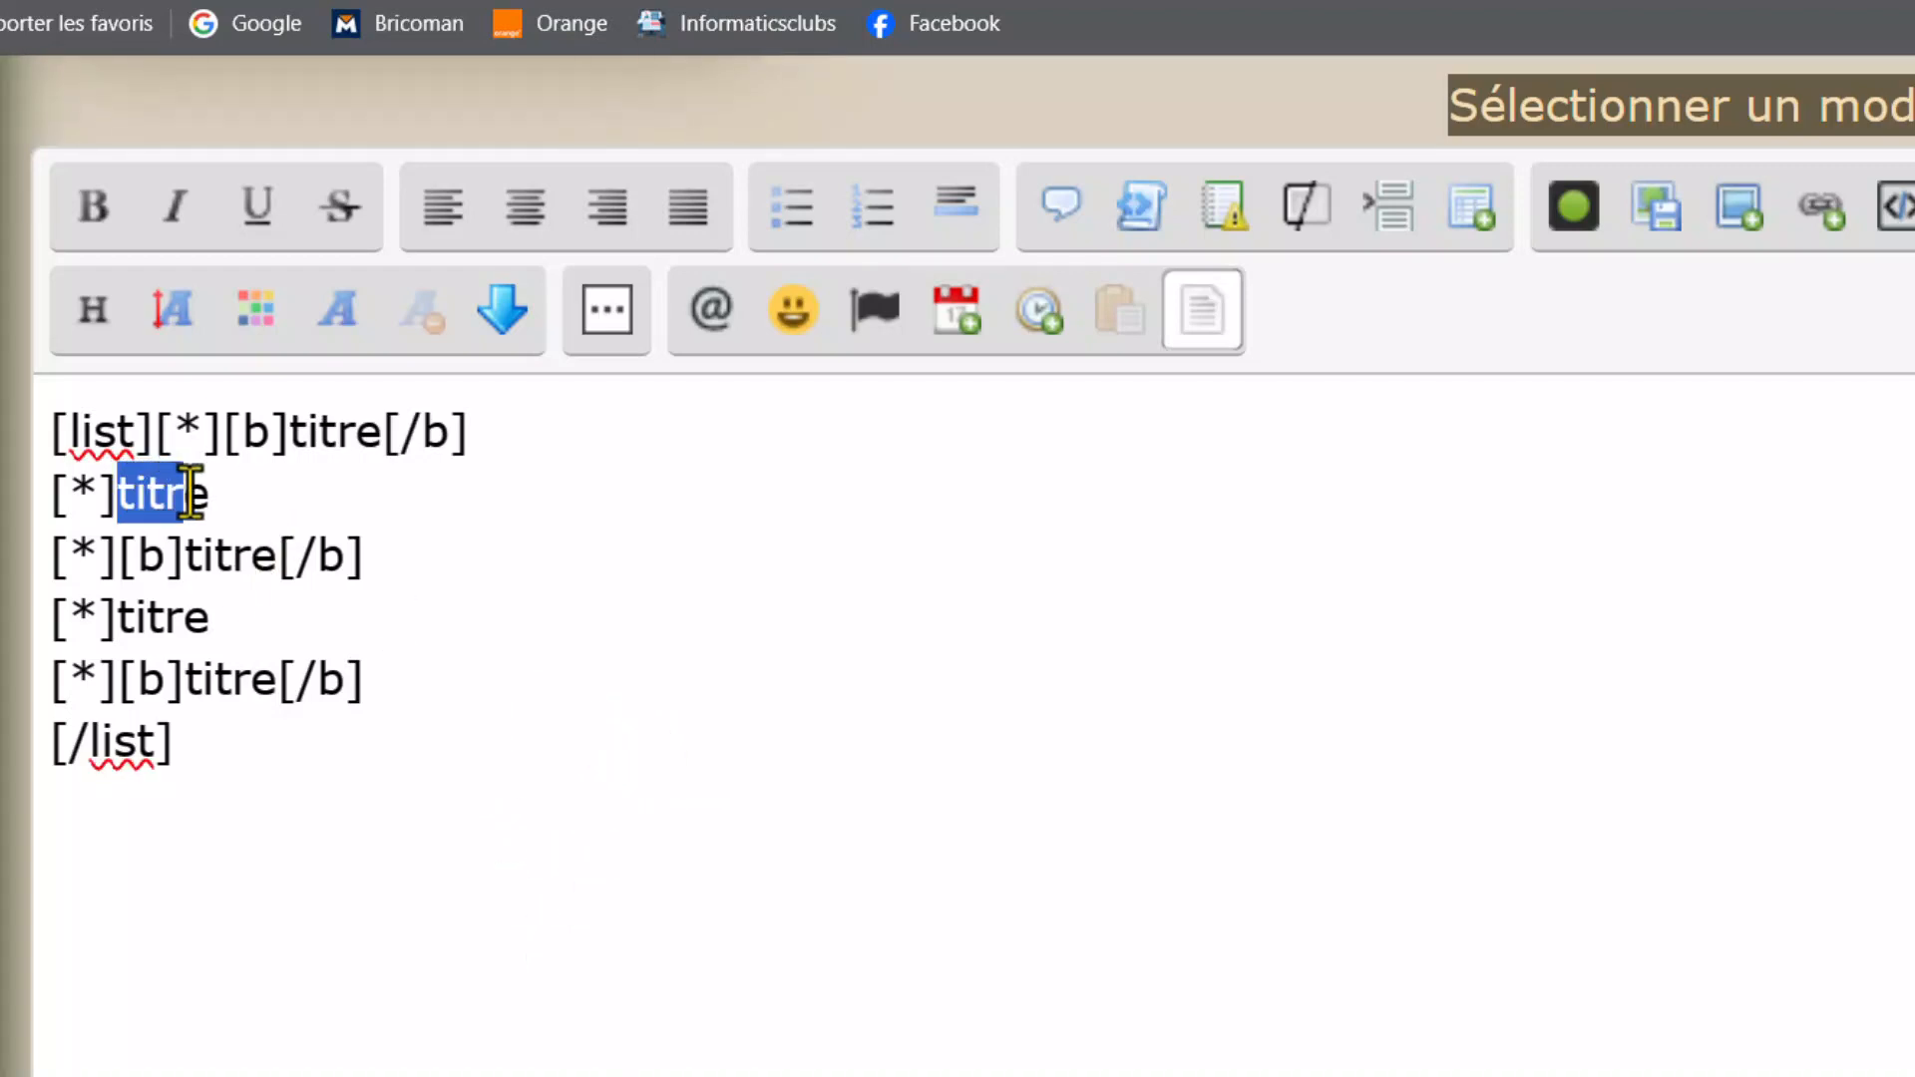
pyautogui.moveTo(190, 491); pyautogui.dragTo(223, 495)
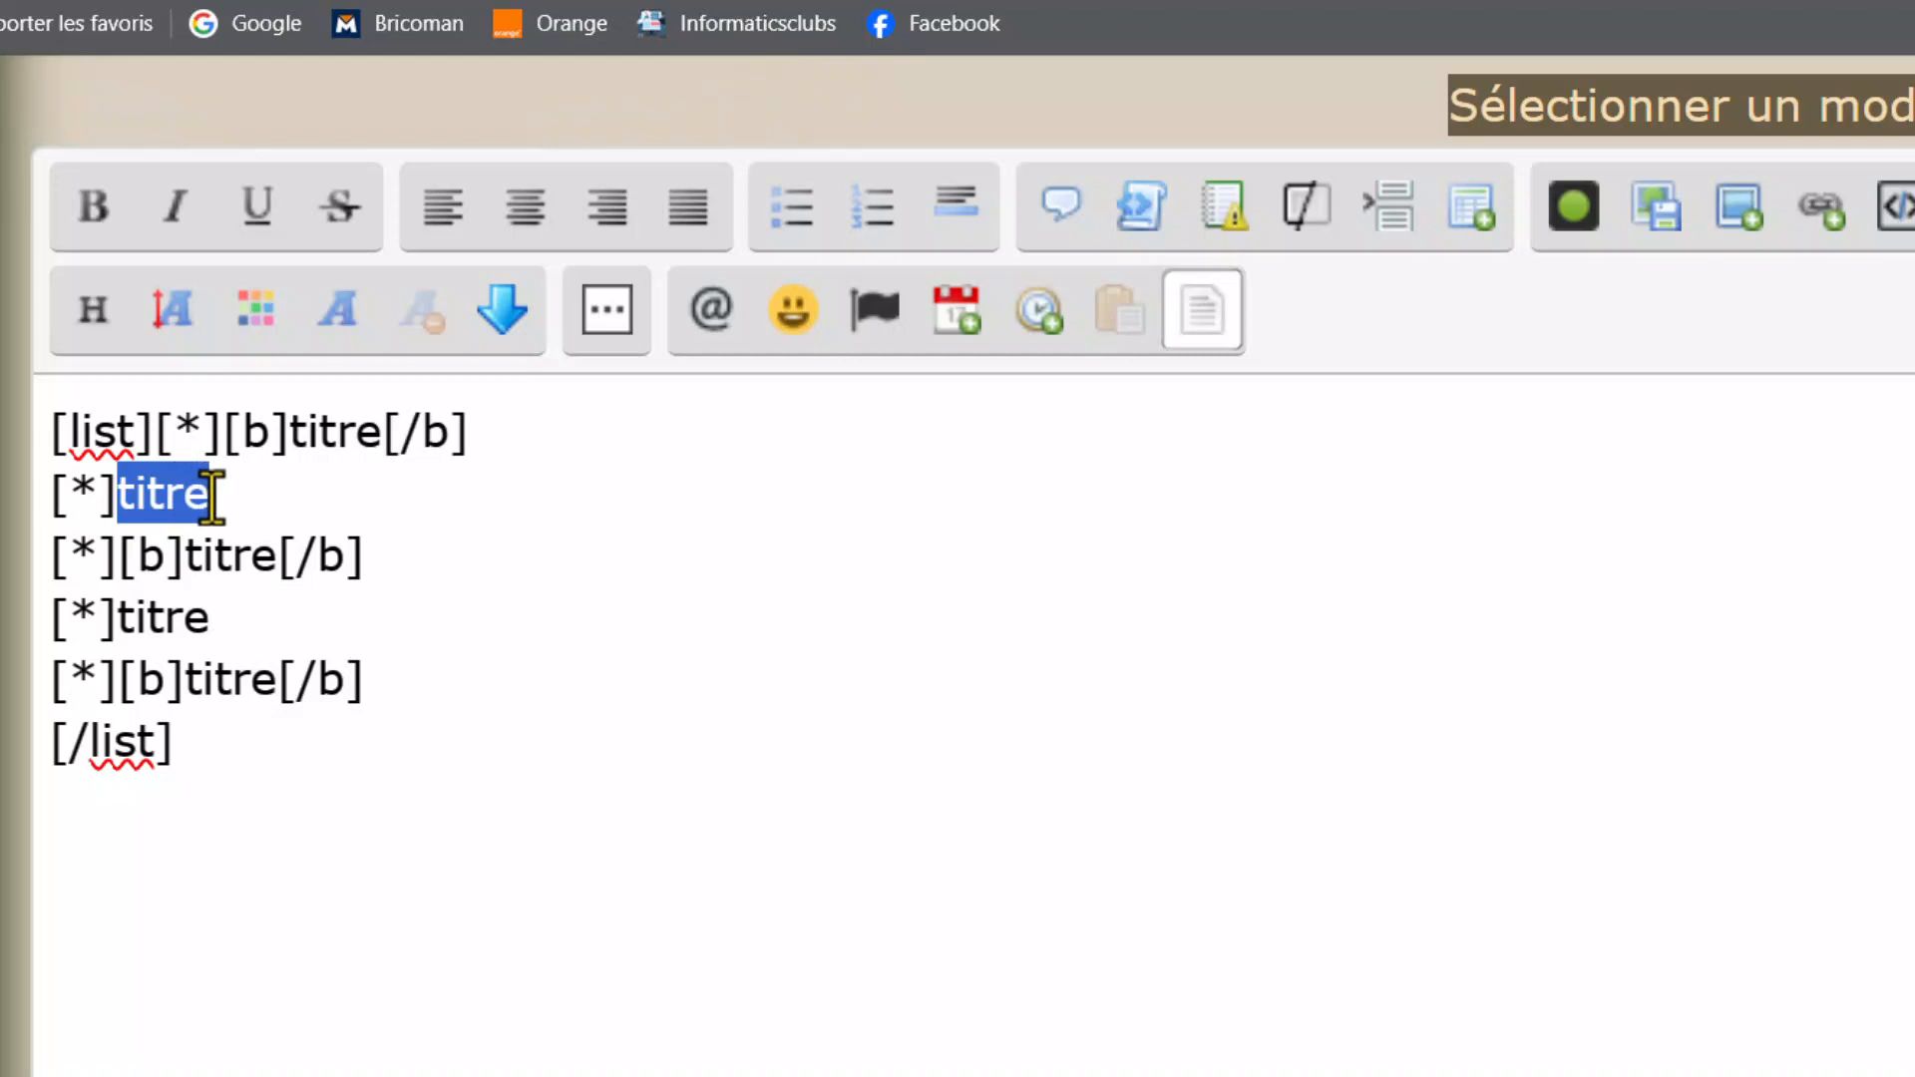
pyautogui.click(265, 311)
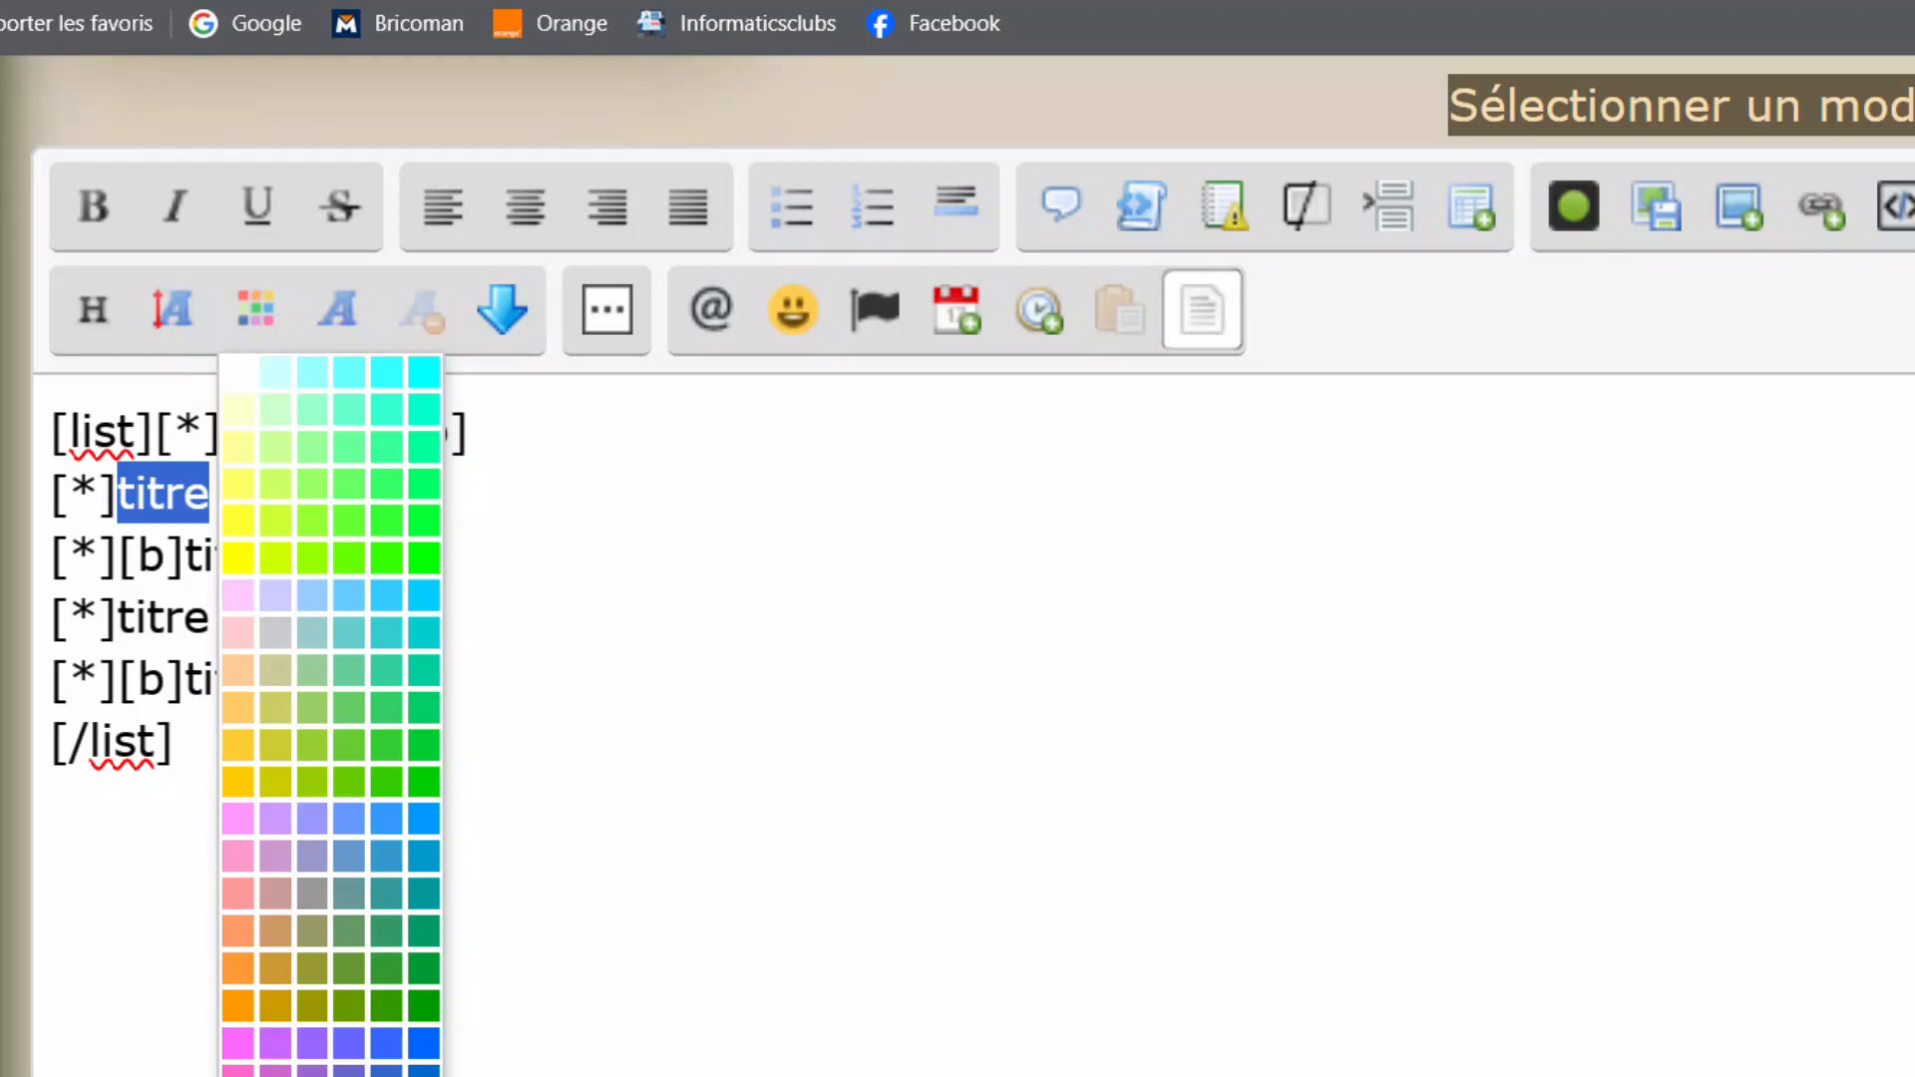
pyautogui.click(424, 1076)
# - Preview the reply to check the colour of the second list item
pyautogui.scroll(-2, 844, 783)
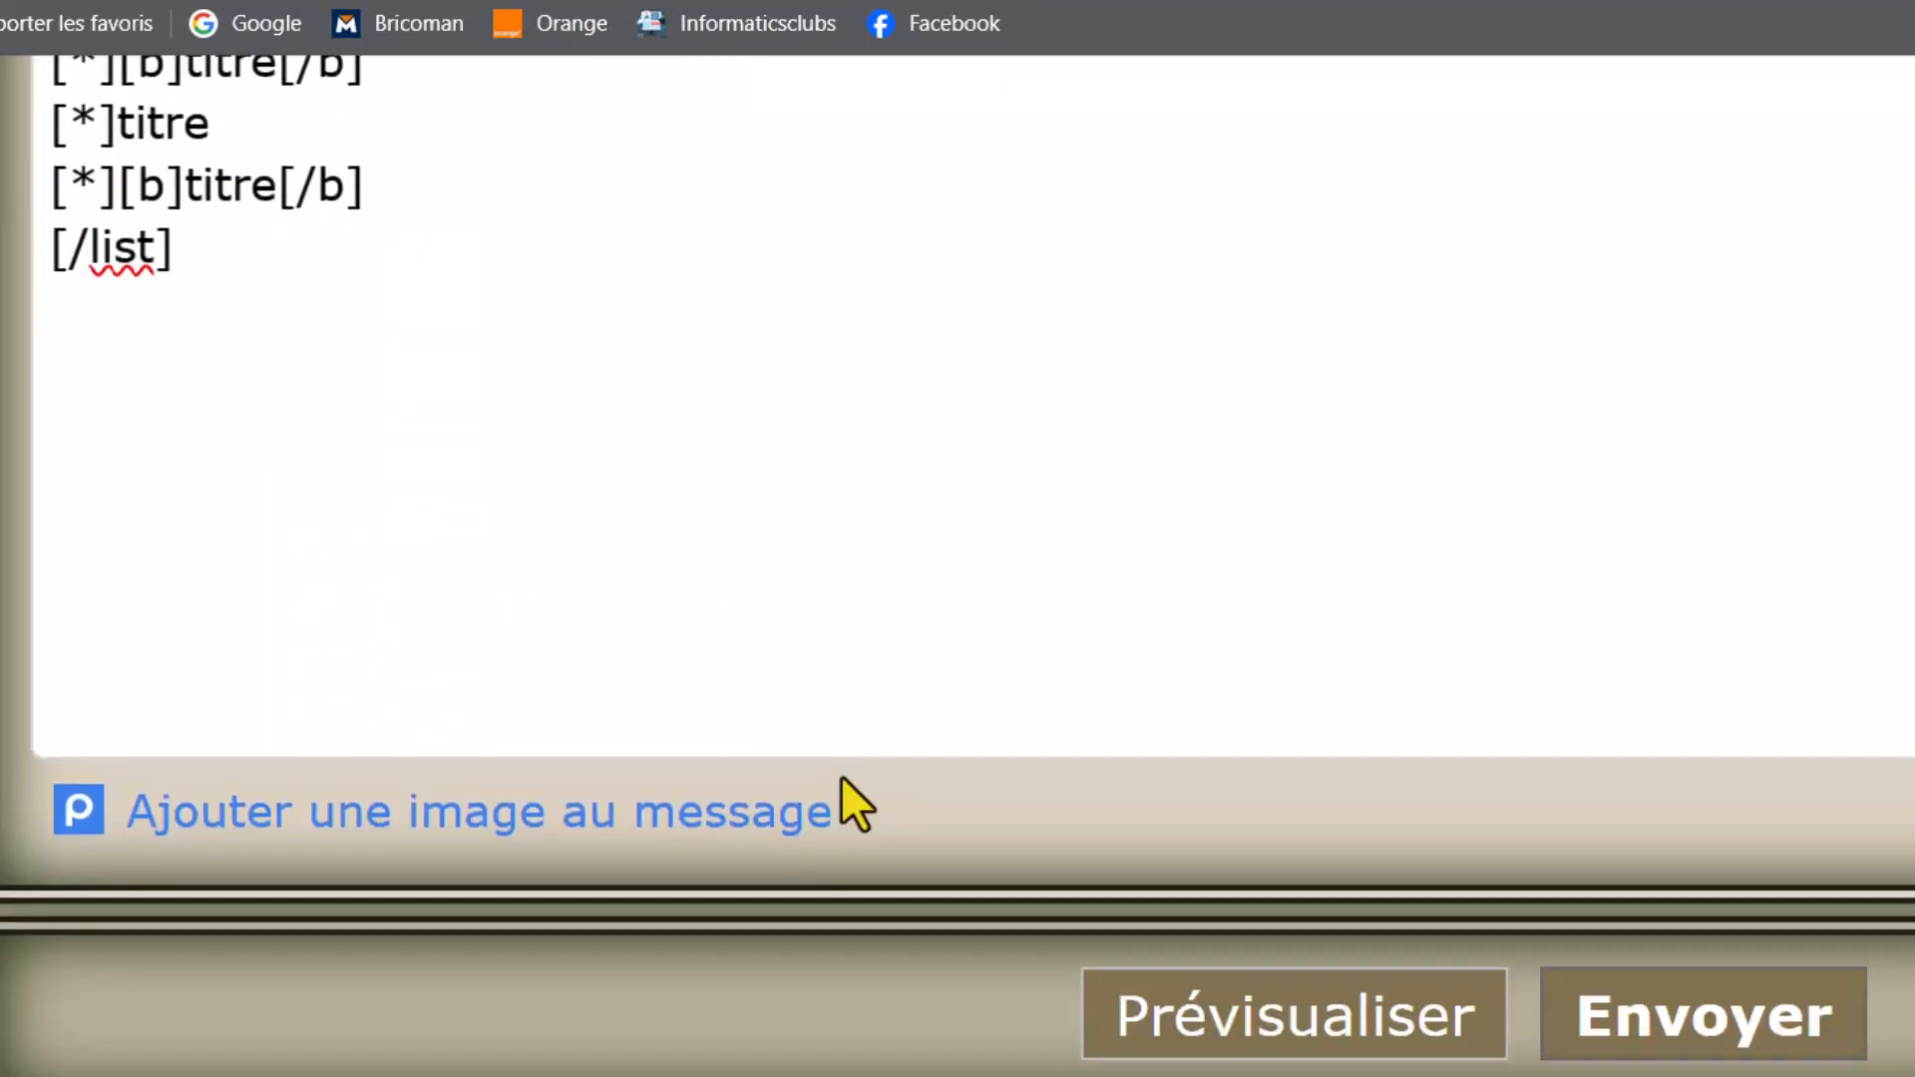
pyautogui.click(1265, 1028)
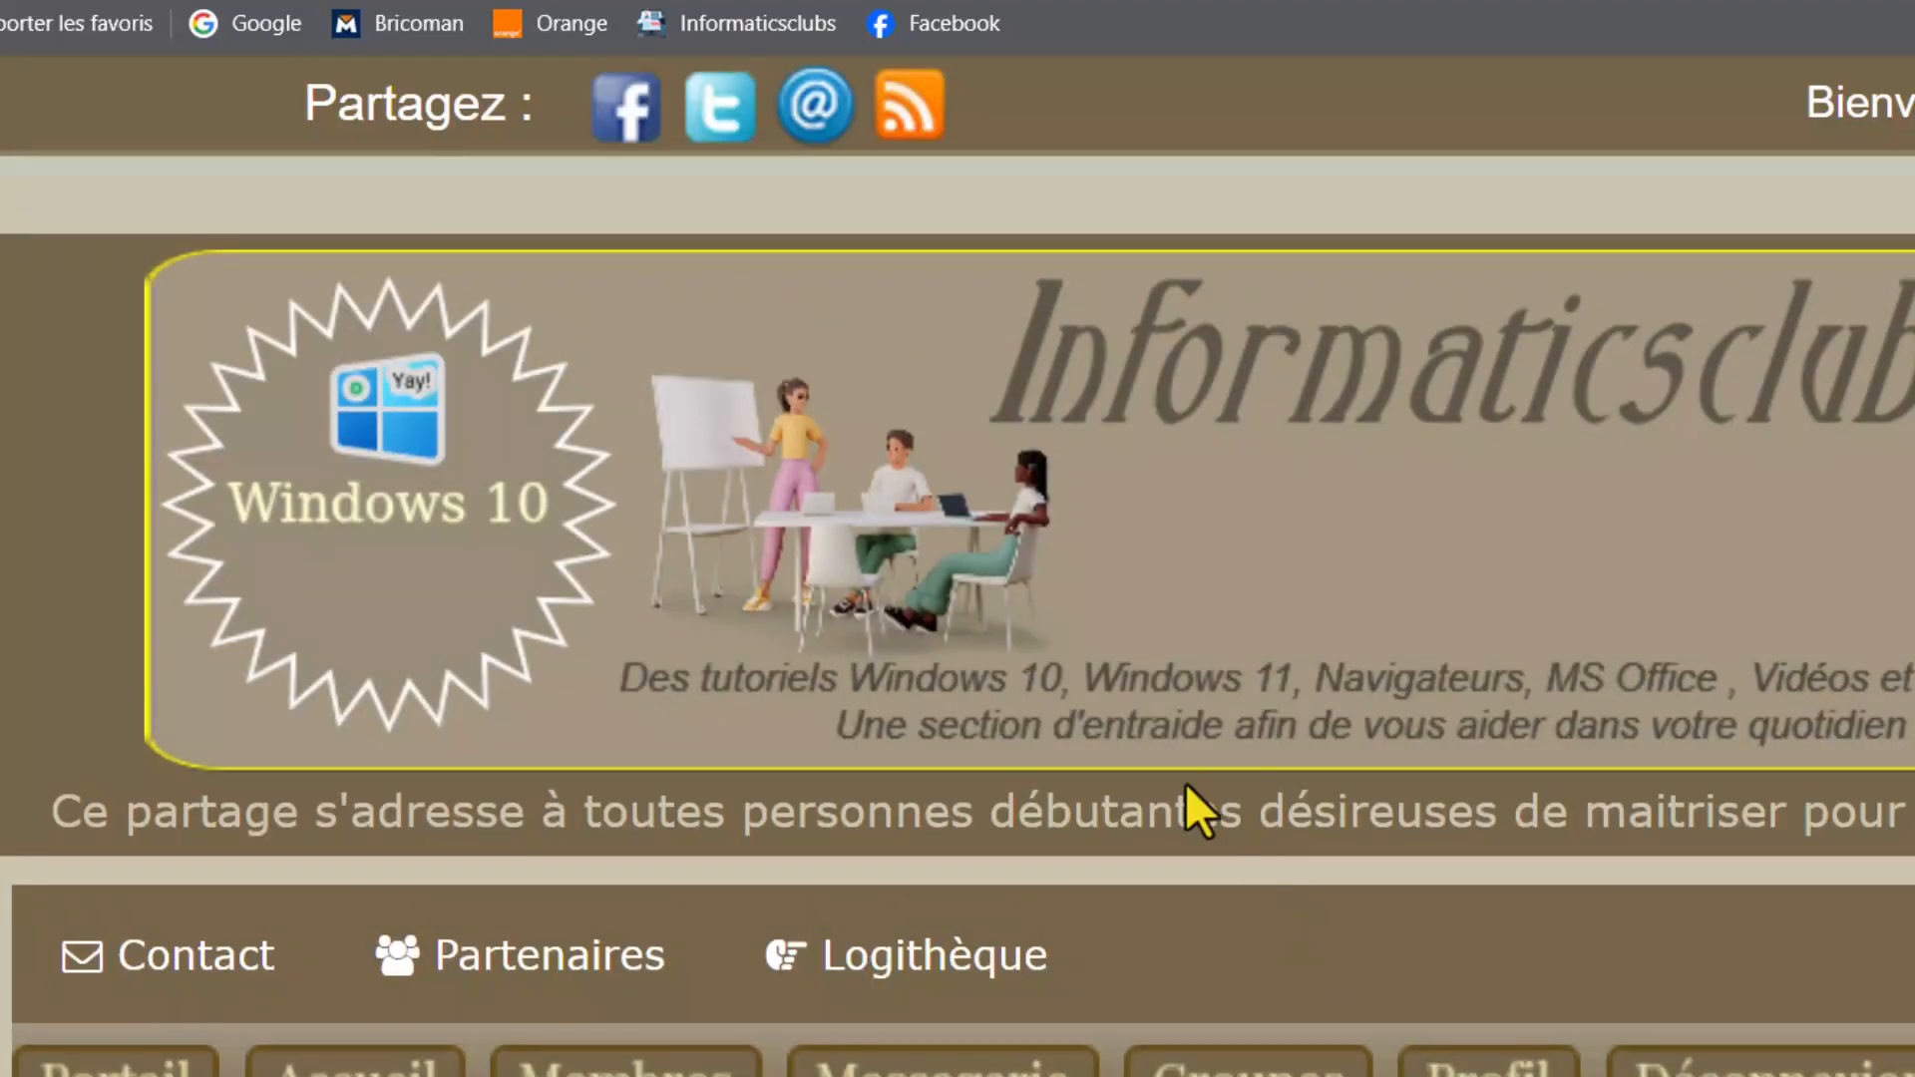
pyautogui.scroll(-10, 854, 543)
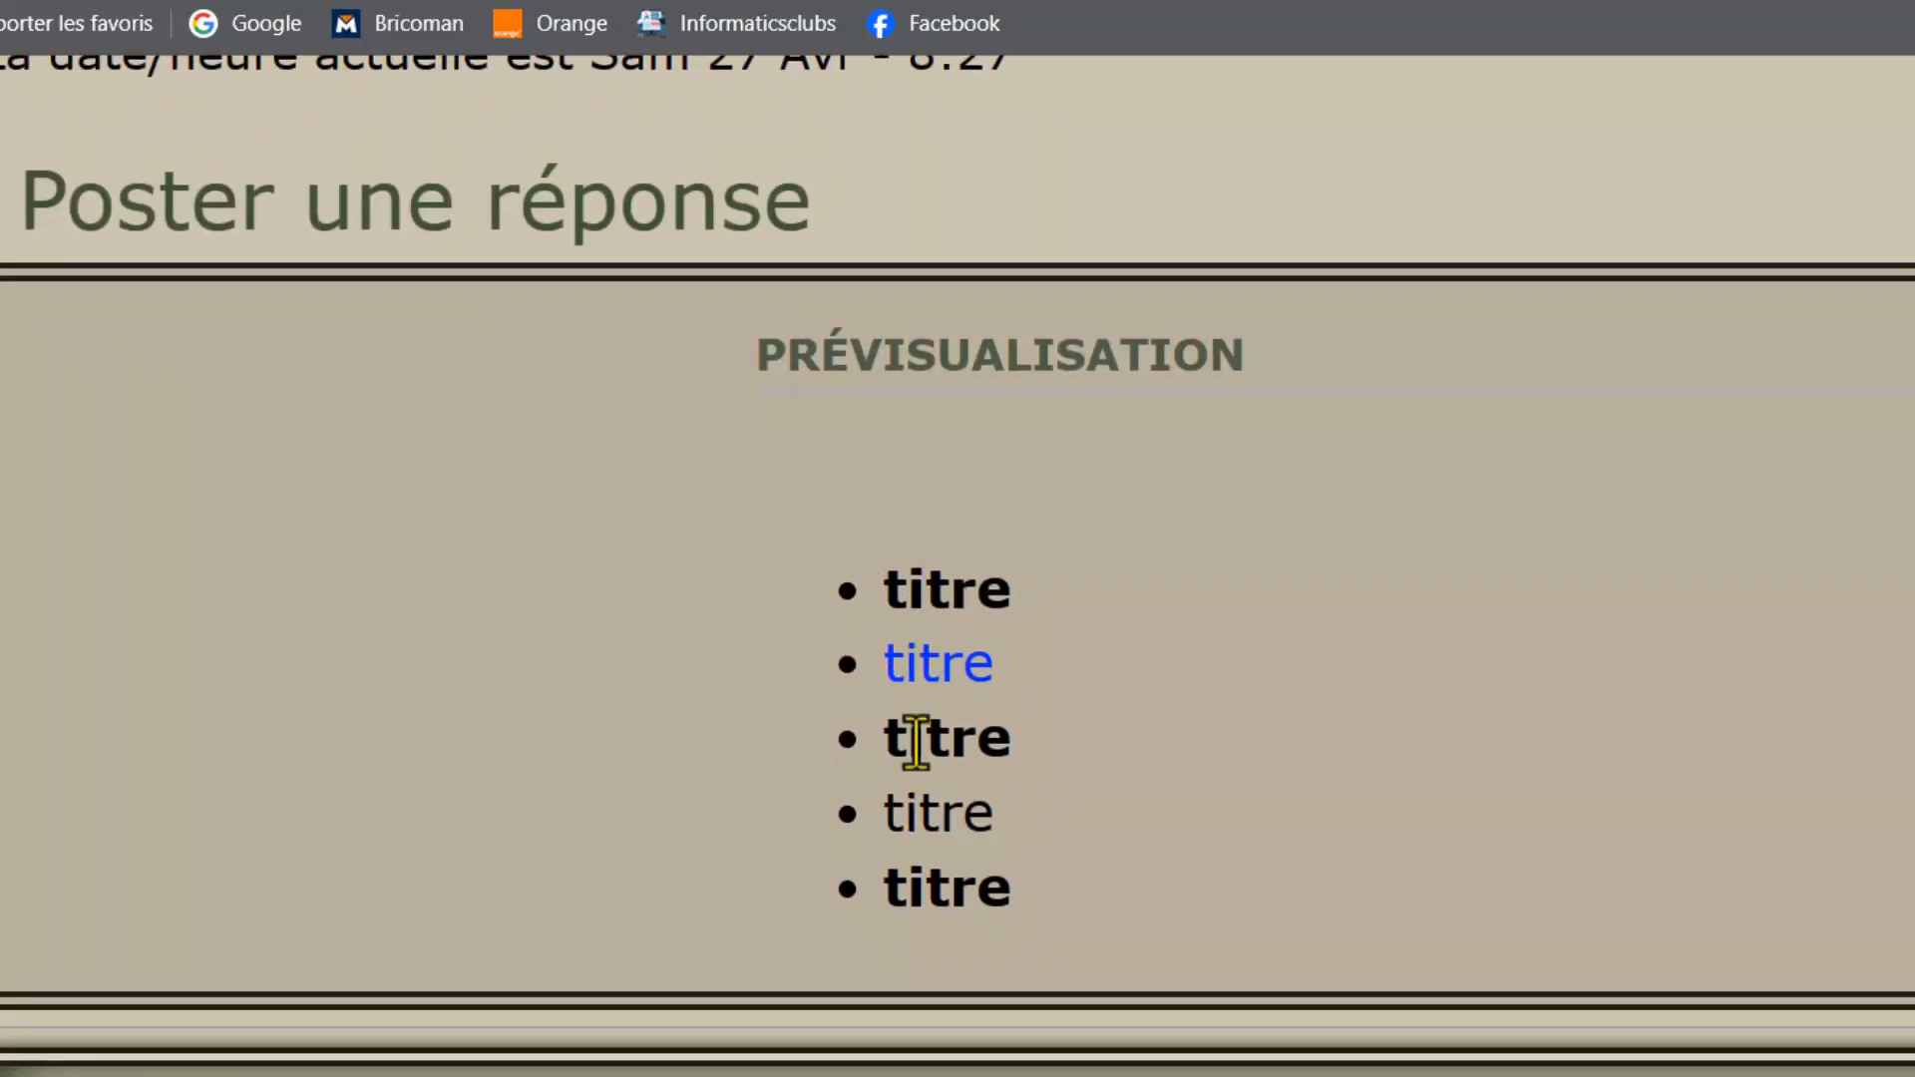
# - Cut the entire bulleted list code out of the message, from [list] to [/list]
pyautogui.scroll(-10, 462, 735)
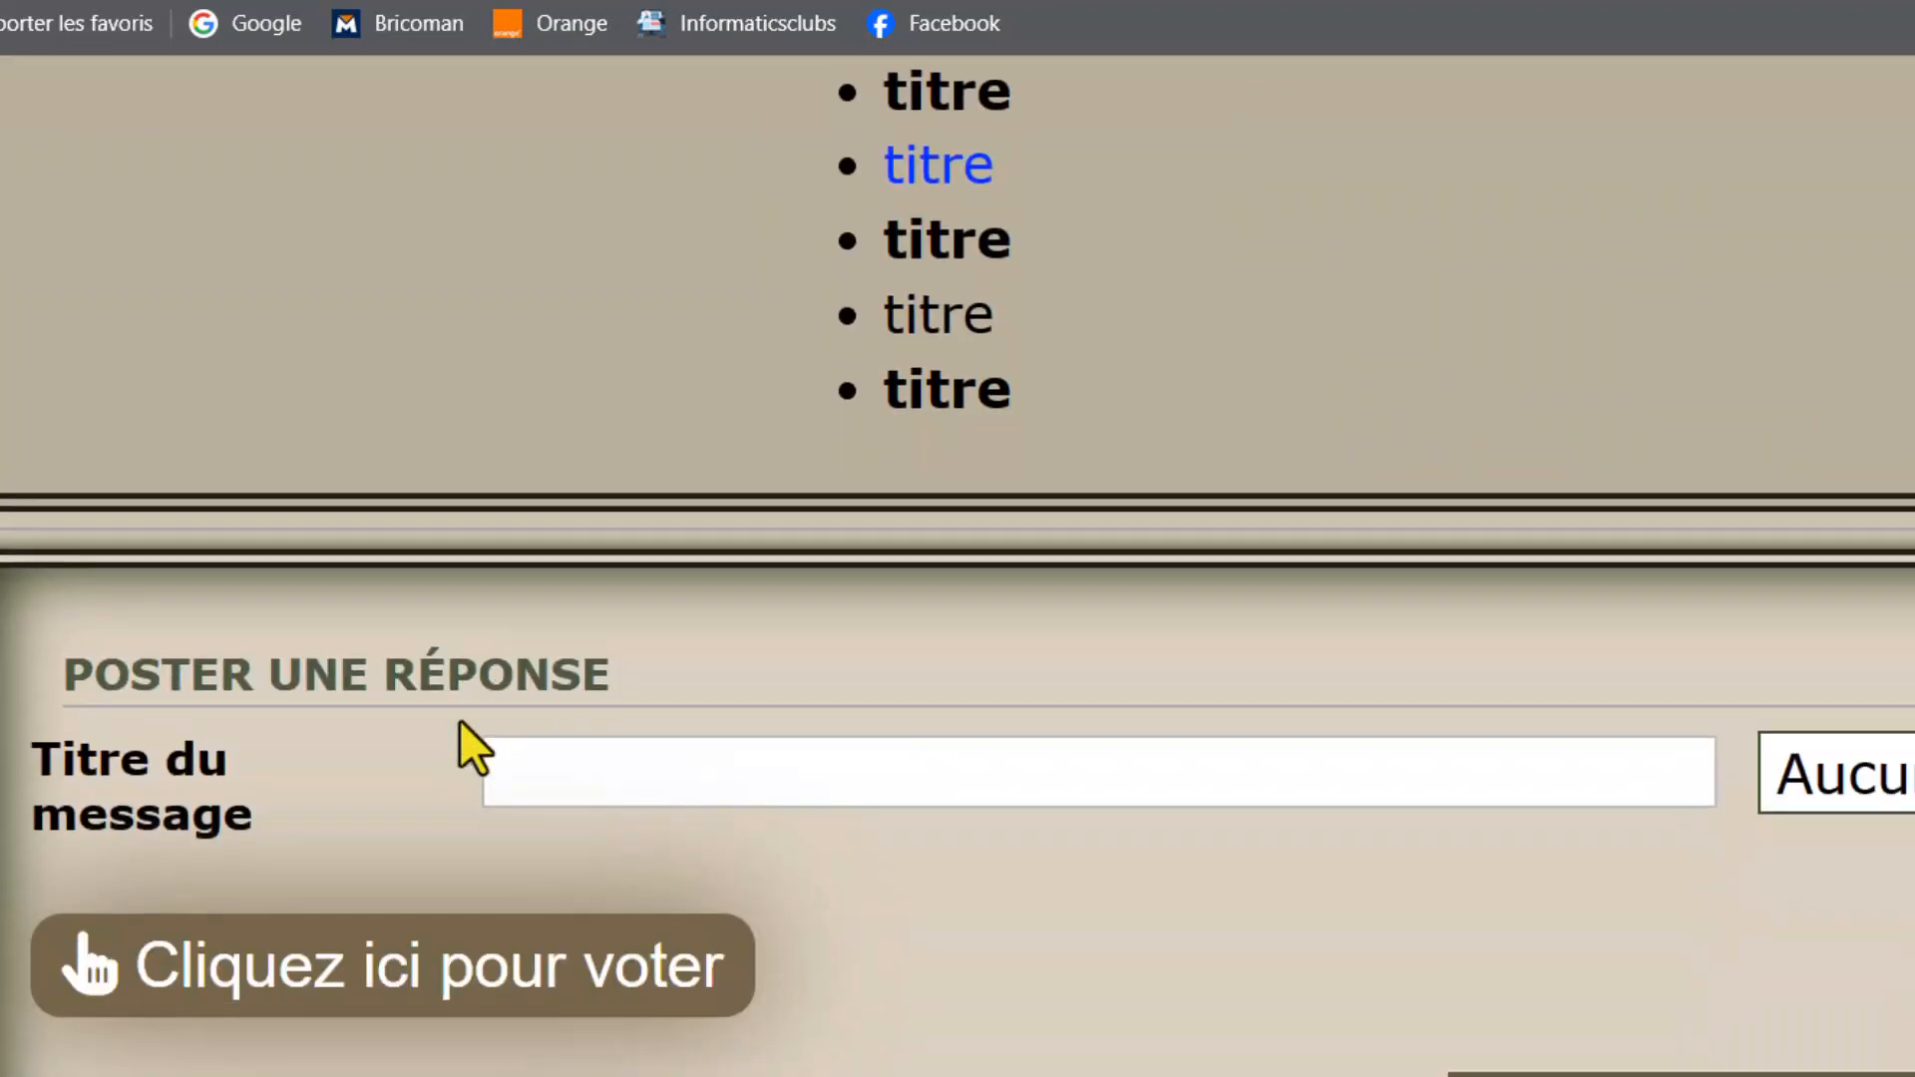
pyautogui.scroll(-3, 461, 734)
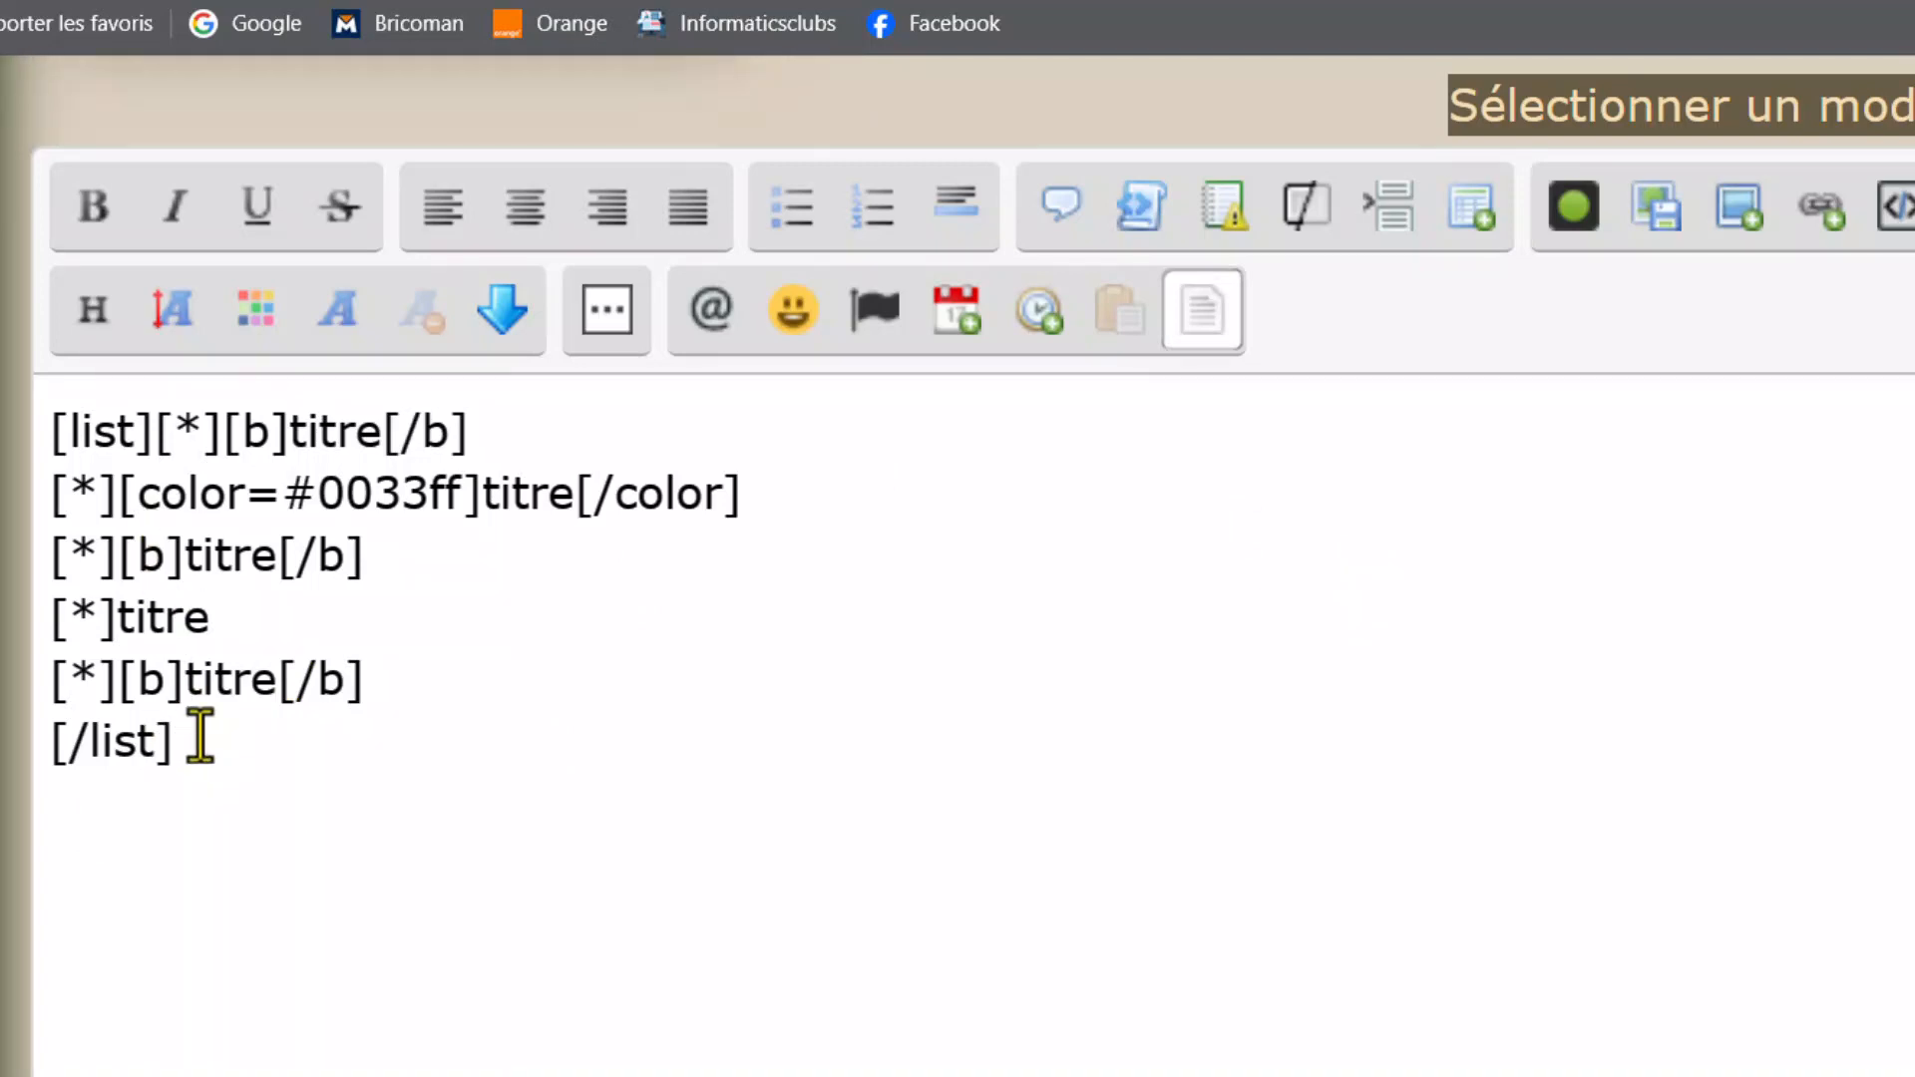
pyautogui.moveTo(197, 738); pyautogui.dragTo(3, 467)
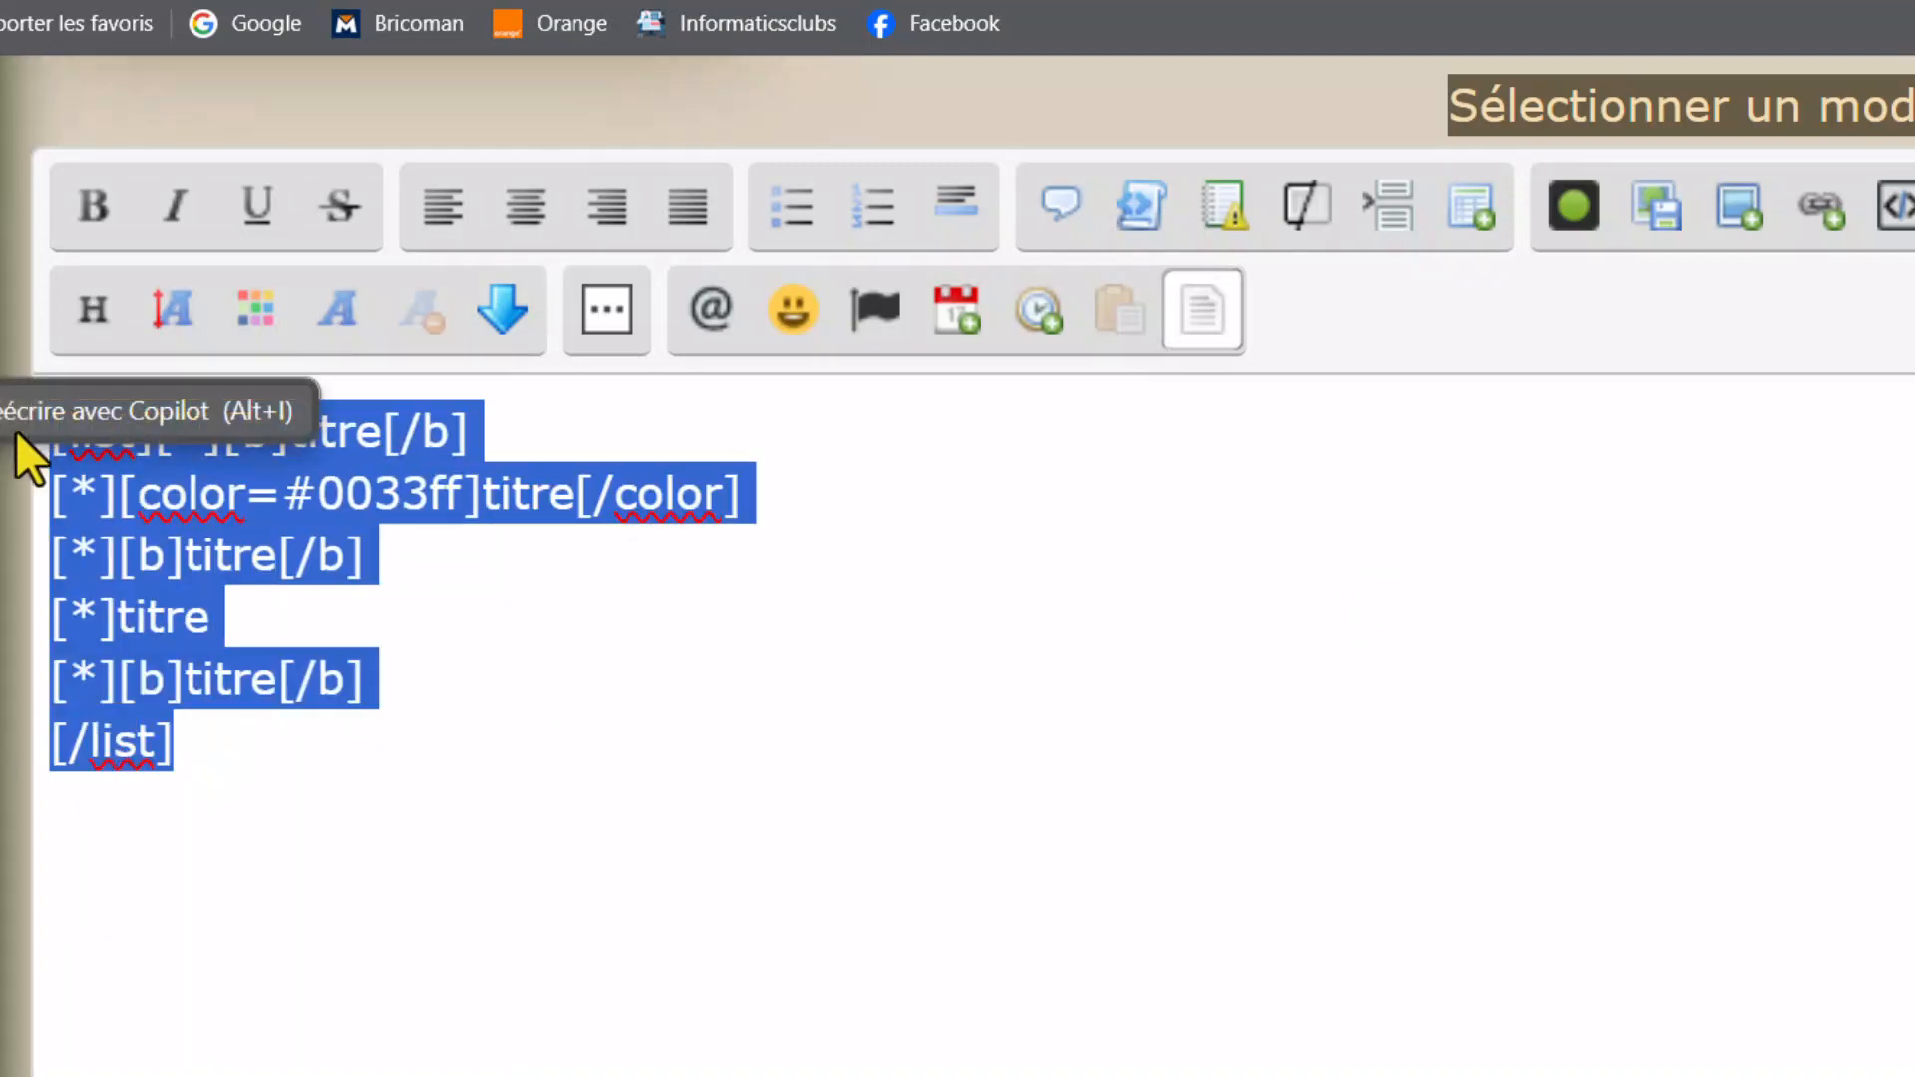
pyautogui.hotkey('ctrl', 'x')
# - Insert an ordered list in the empty message and put its [list=1], [*] and [/list] tags on separate lines
pyautogui.scroll(-2, 513, 470)
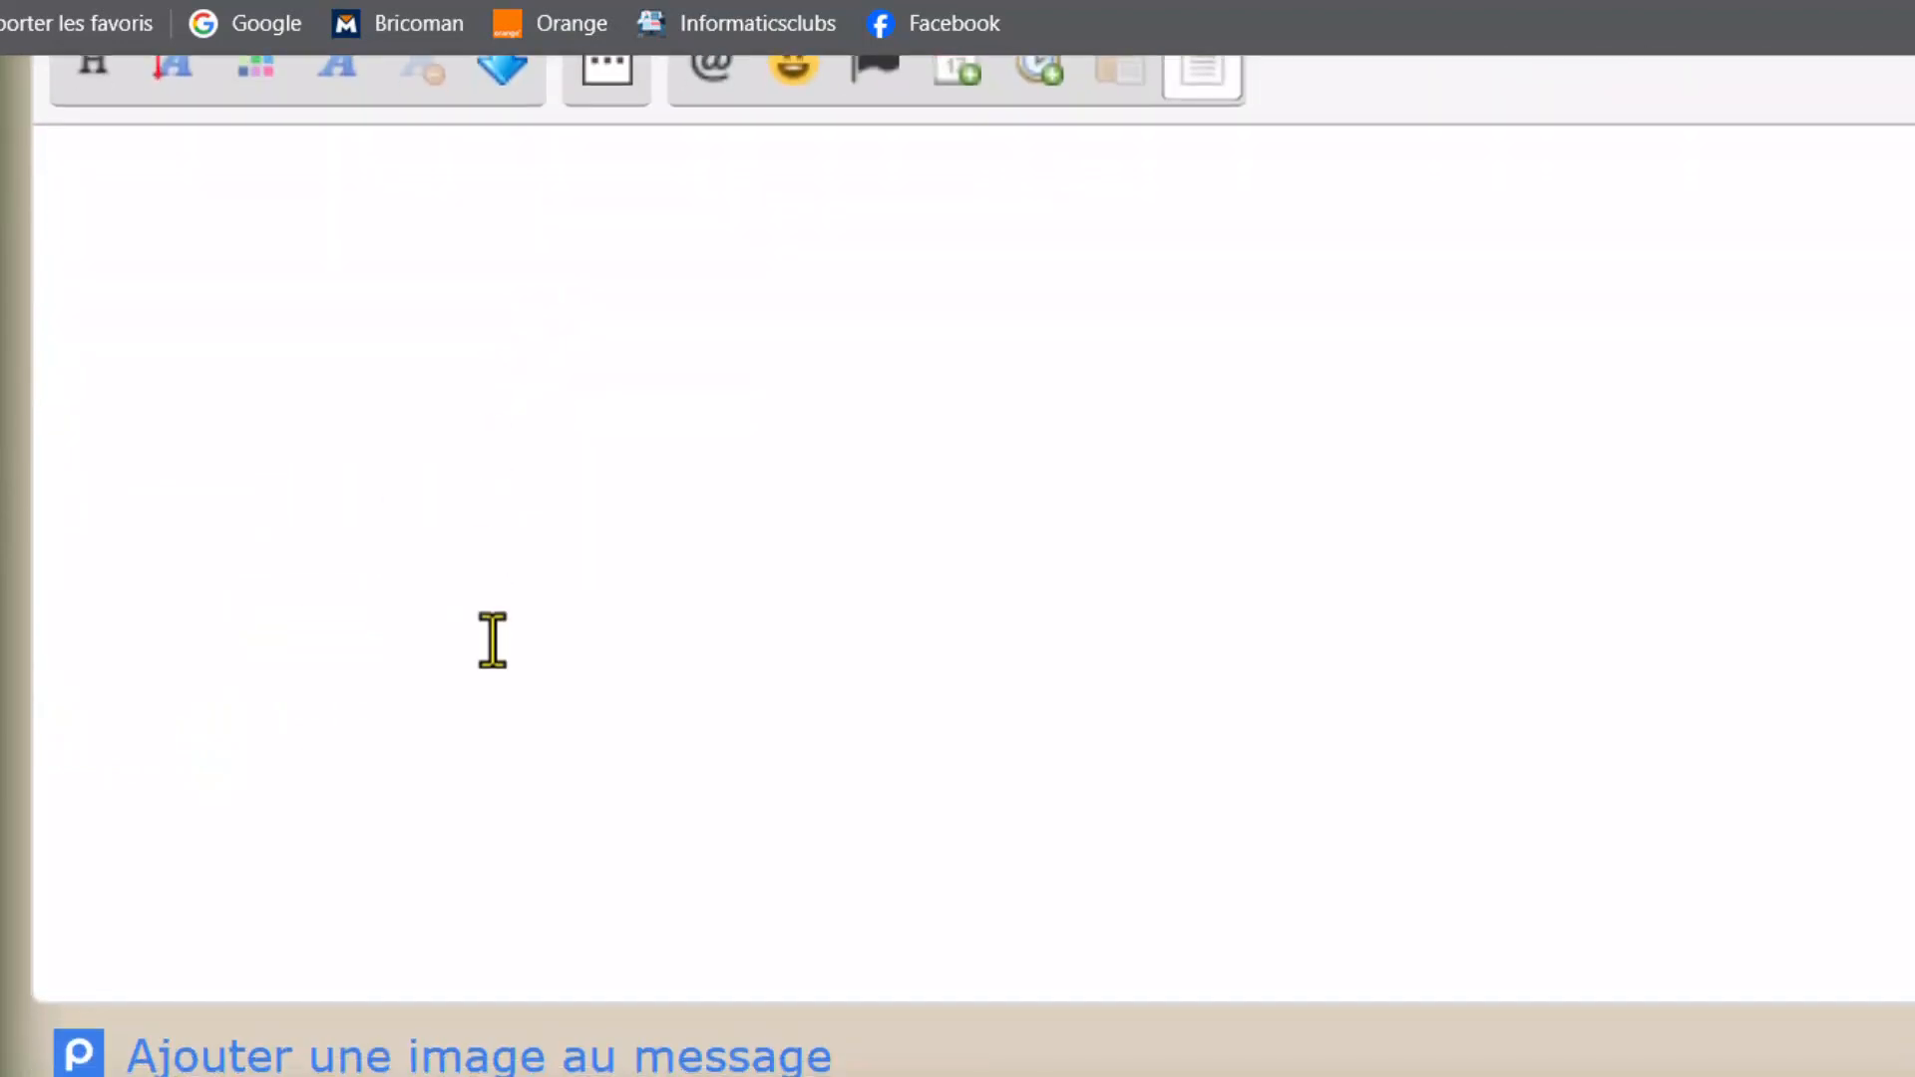
pyautogui.scroll(4, 492, 641)
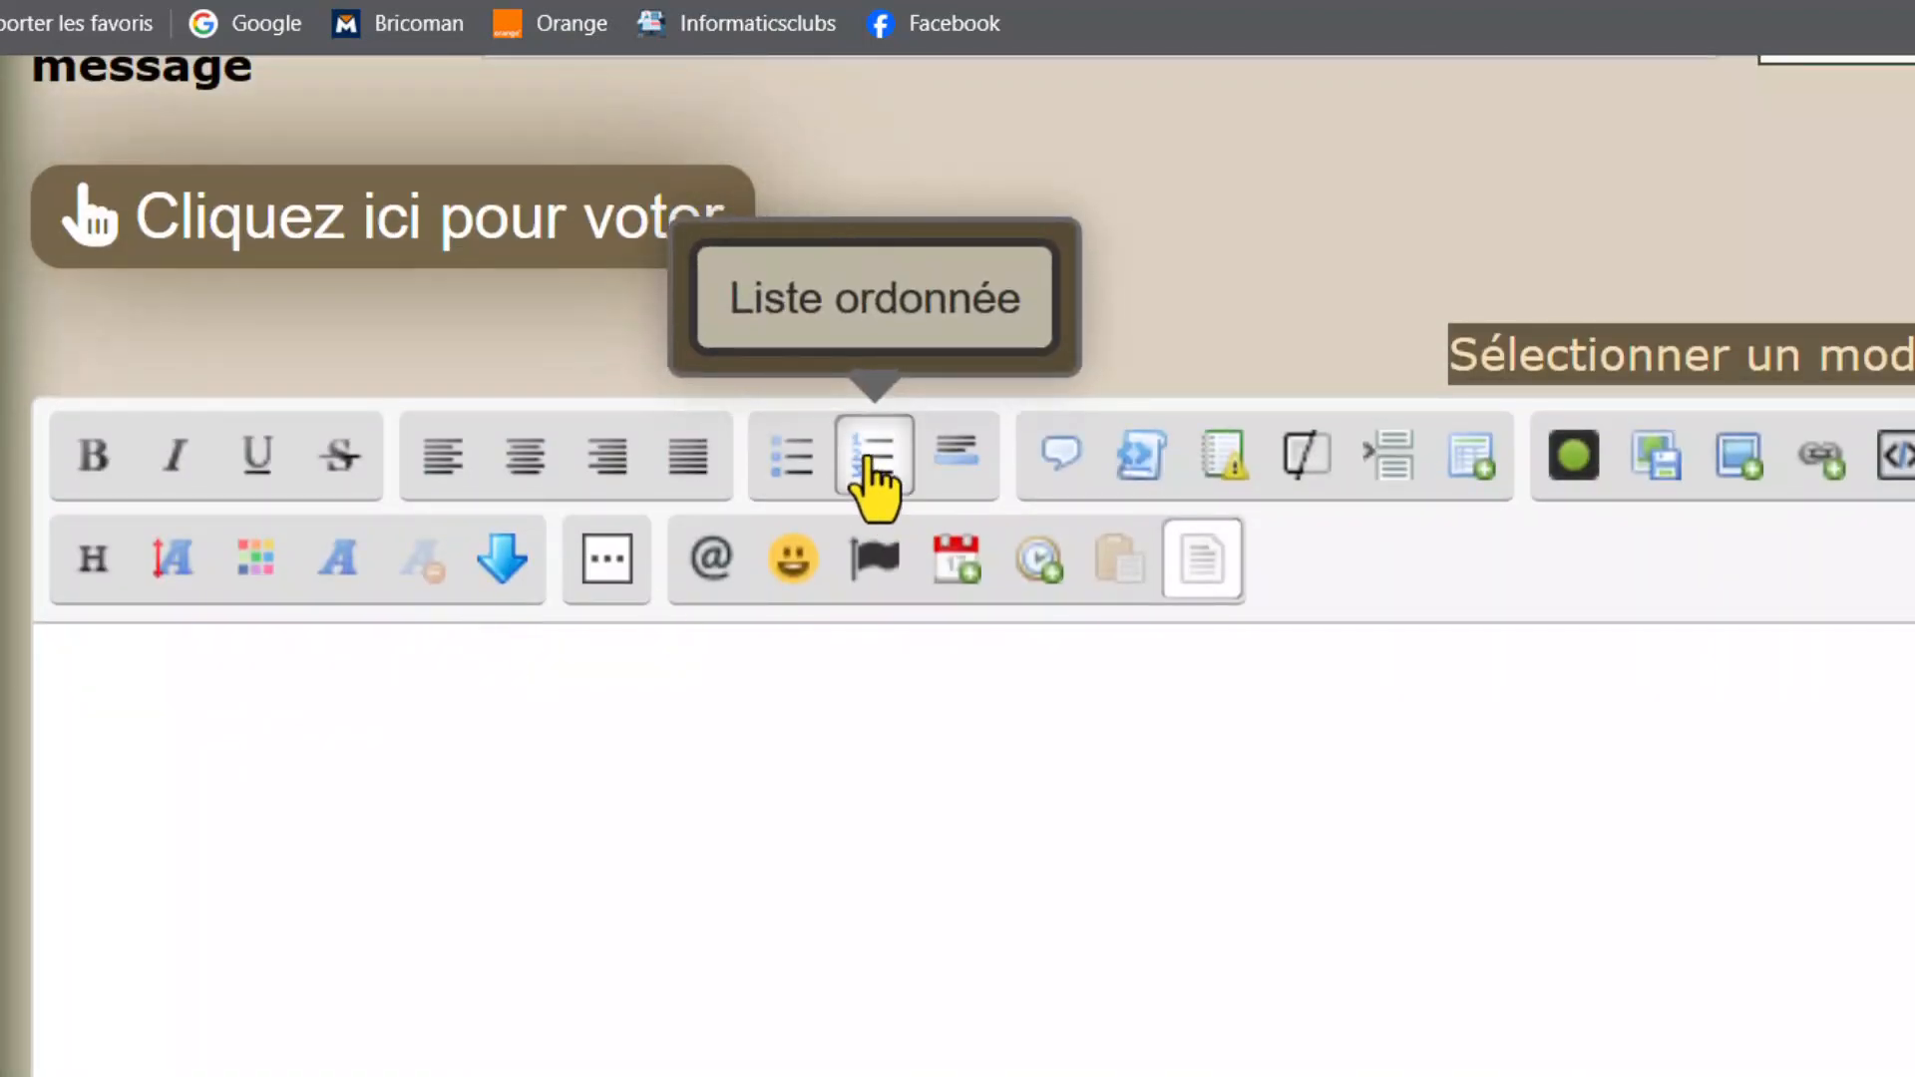
pyautogui.click(866, 461)
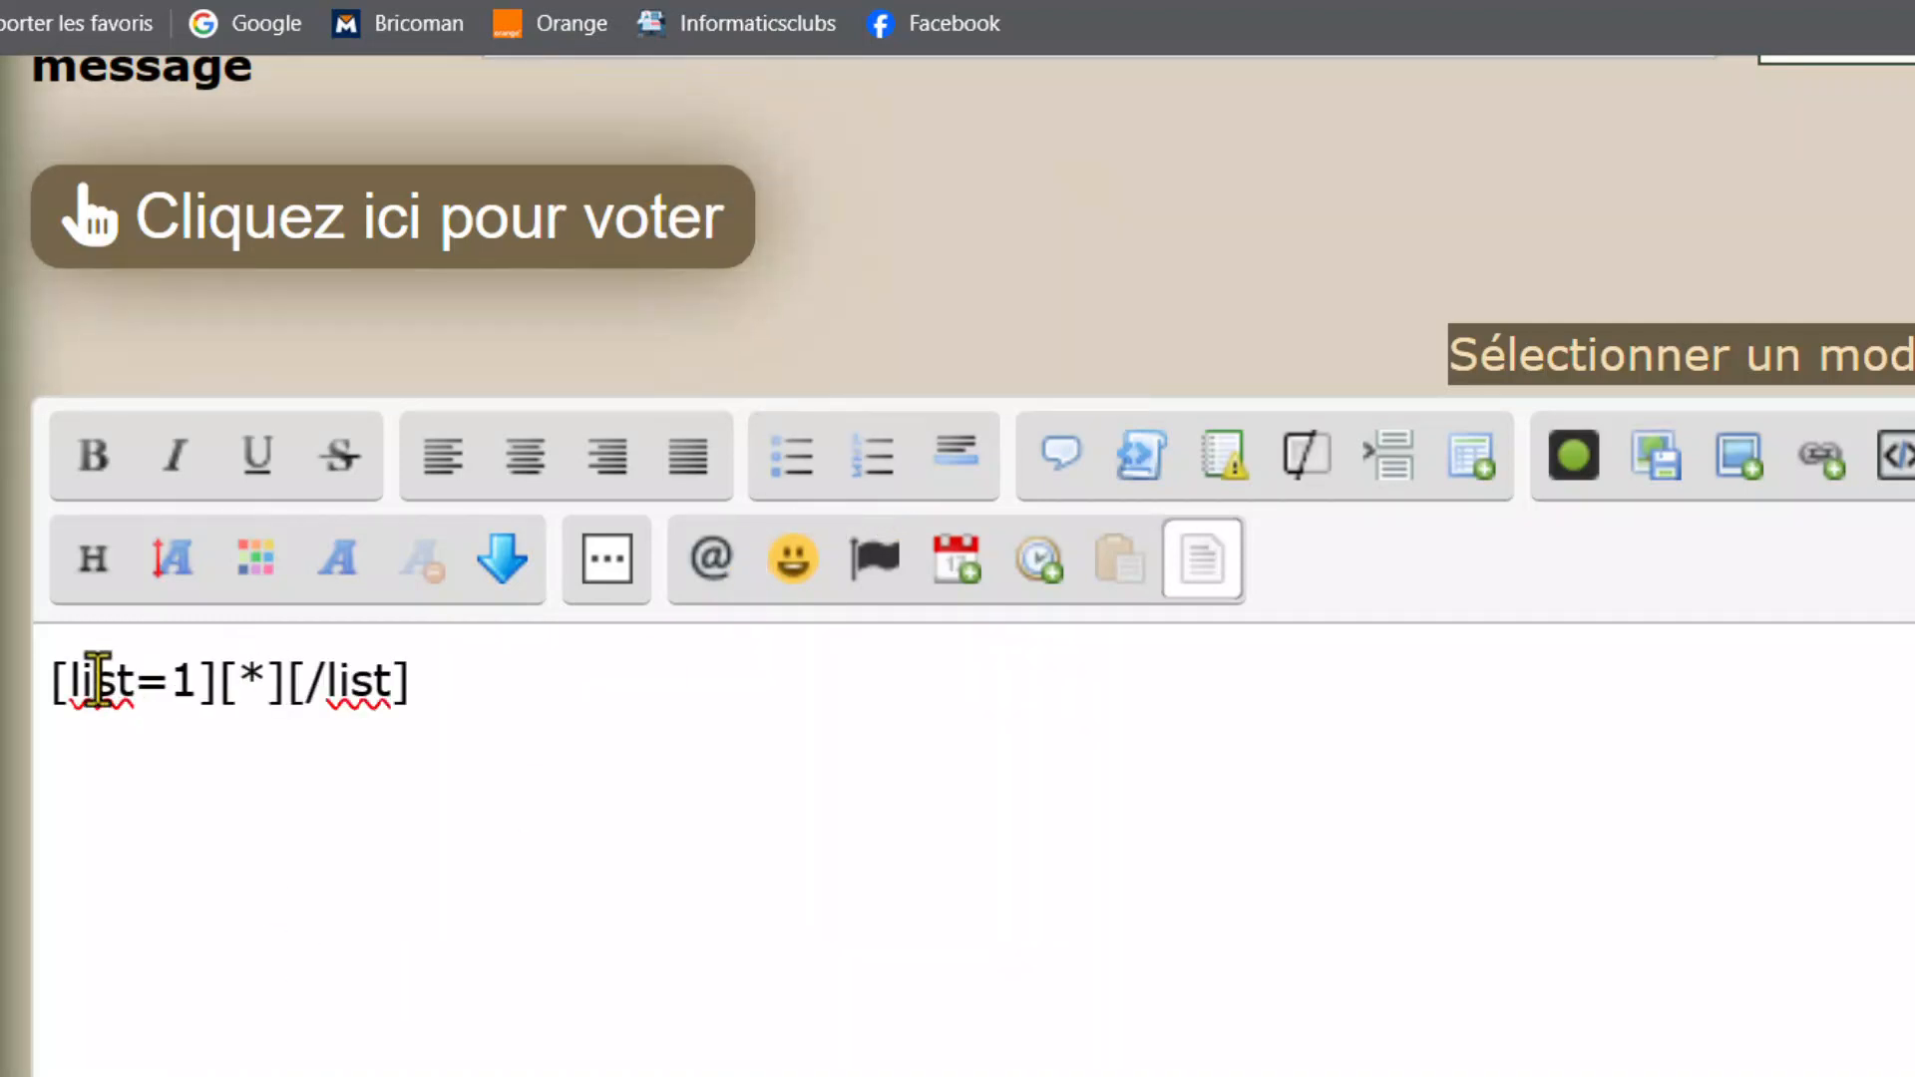
pyautogui.click(221, 684)
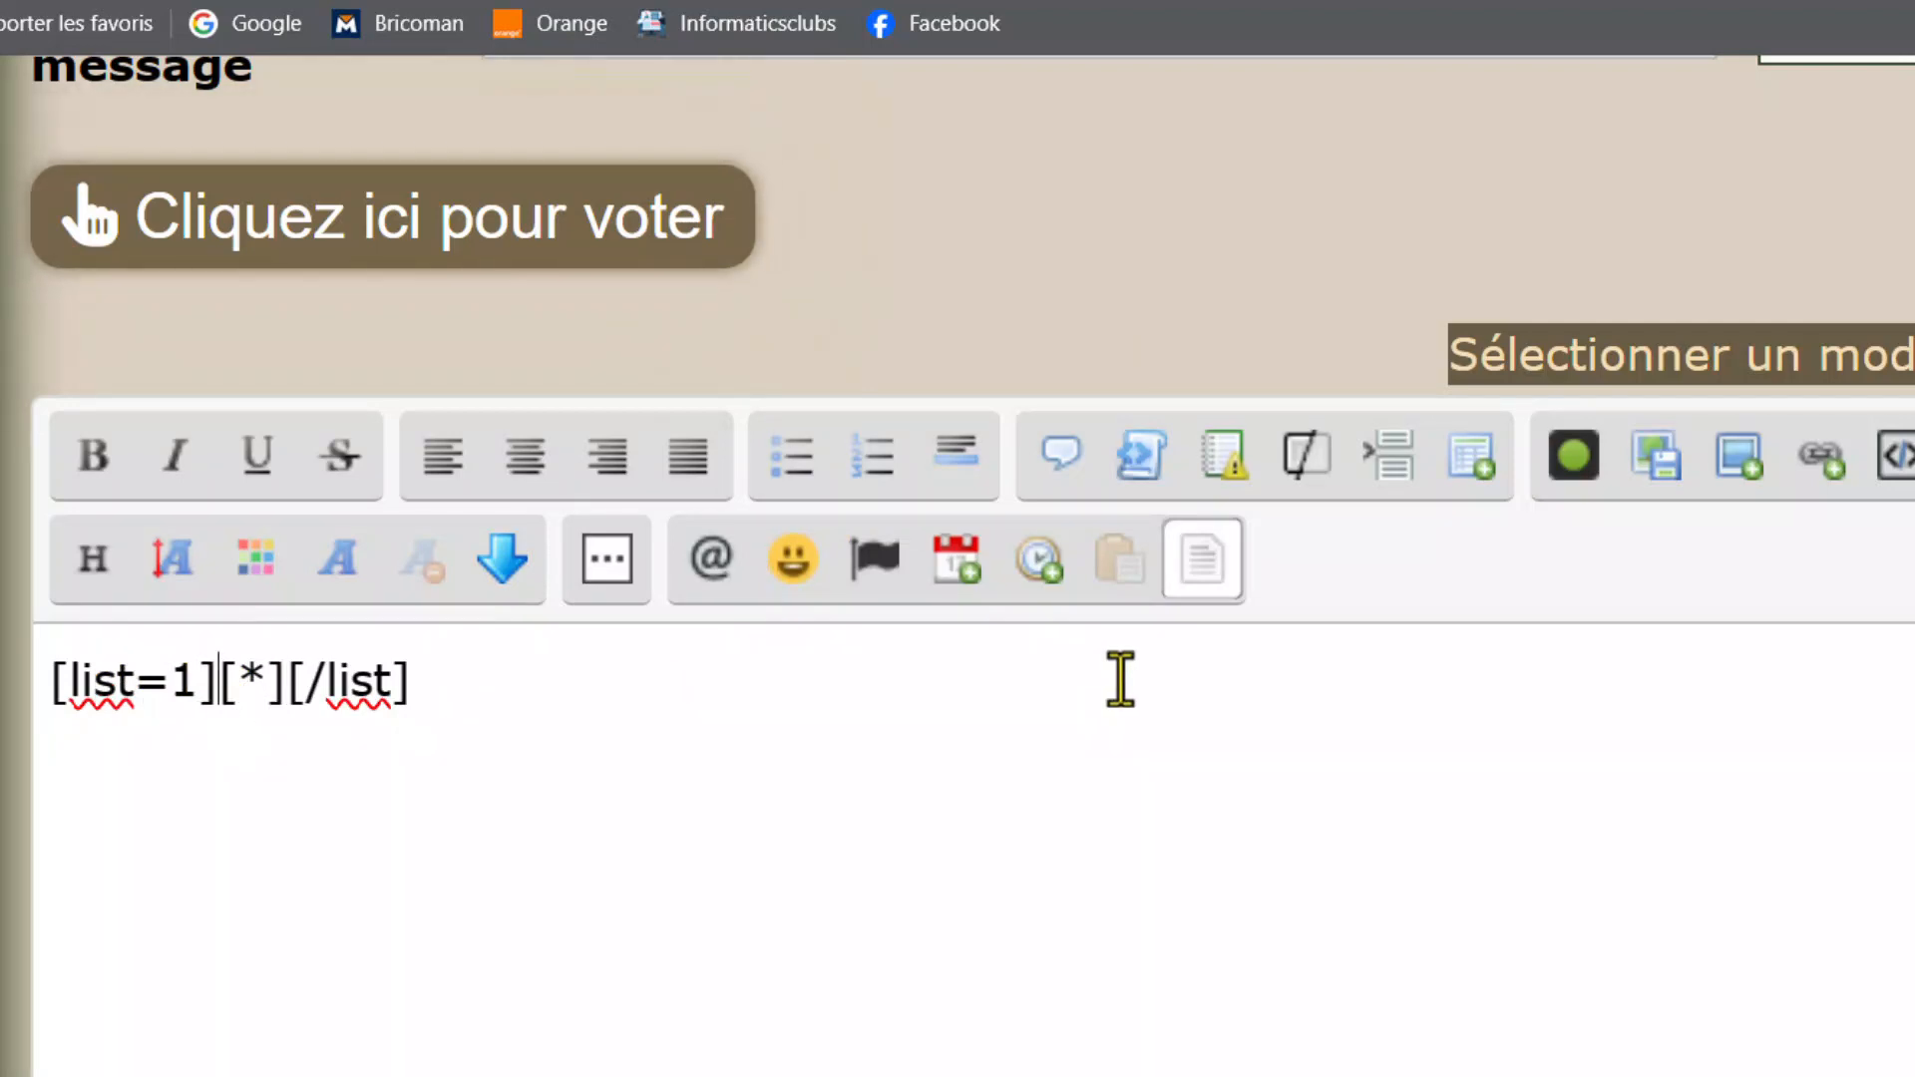
pyautogui.press('Return')
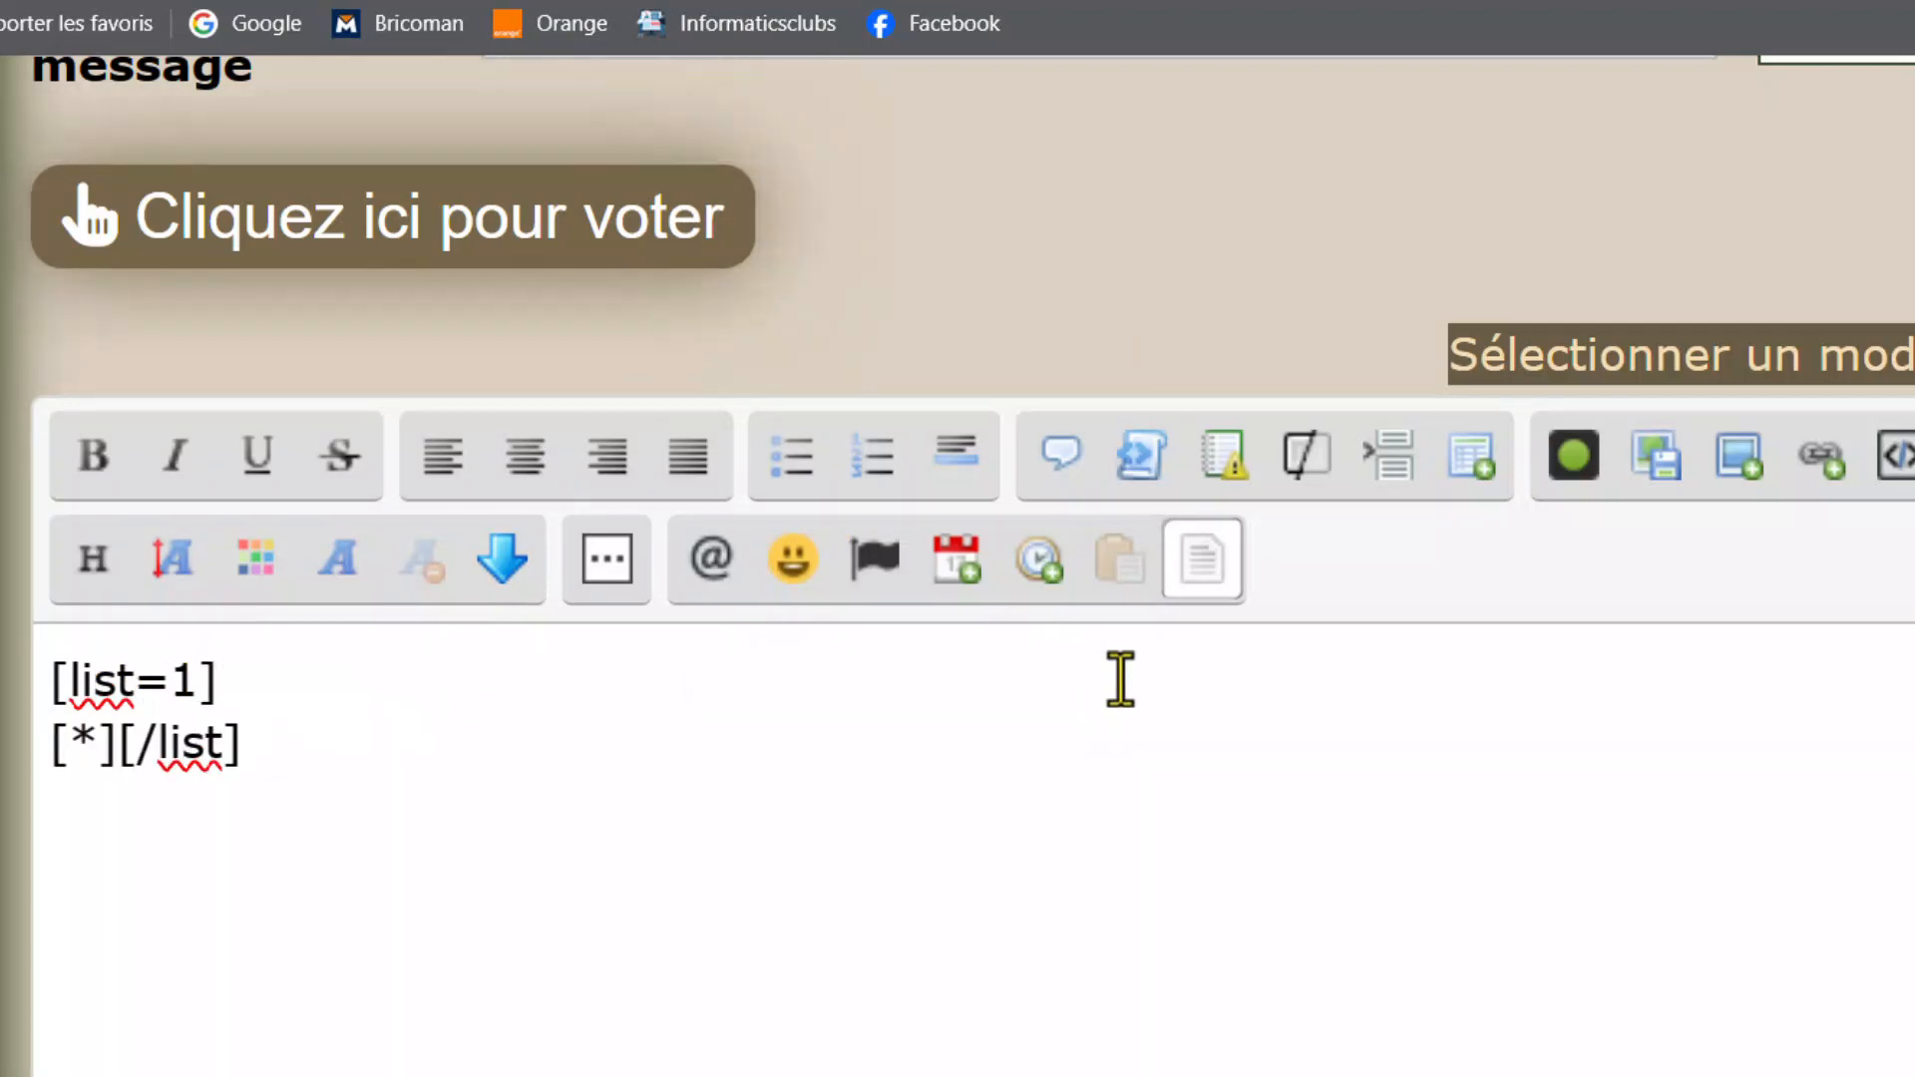
pyautogui.click(119, 743)
pyautogui.press('Return')
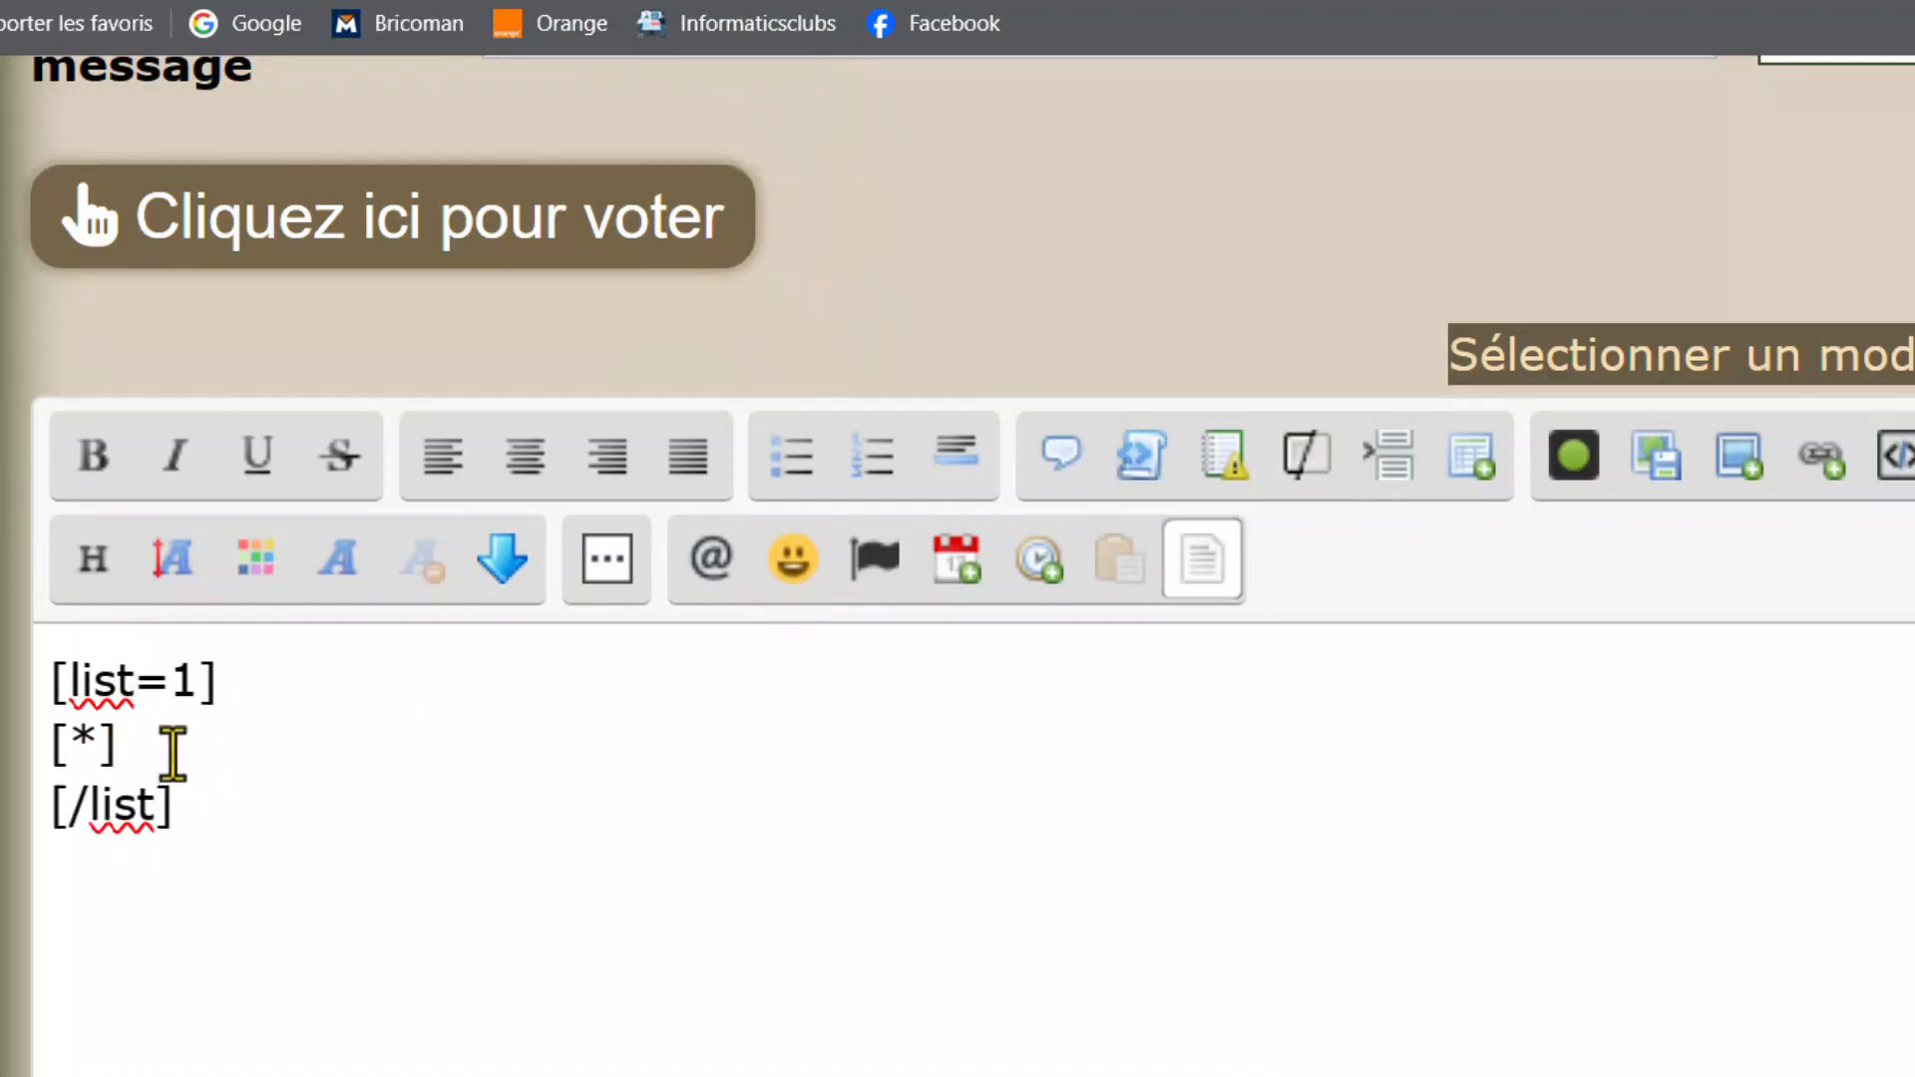
# - Select the [*] tag on the line between [list=1] and [/list]
pyautogui.click(144, 750)
pyautogui.moveTo(143, 750); pyautogui.dragTo(34, 791)
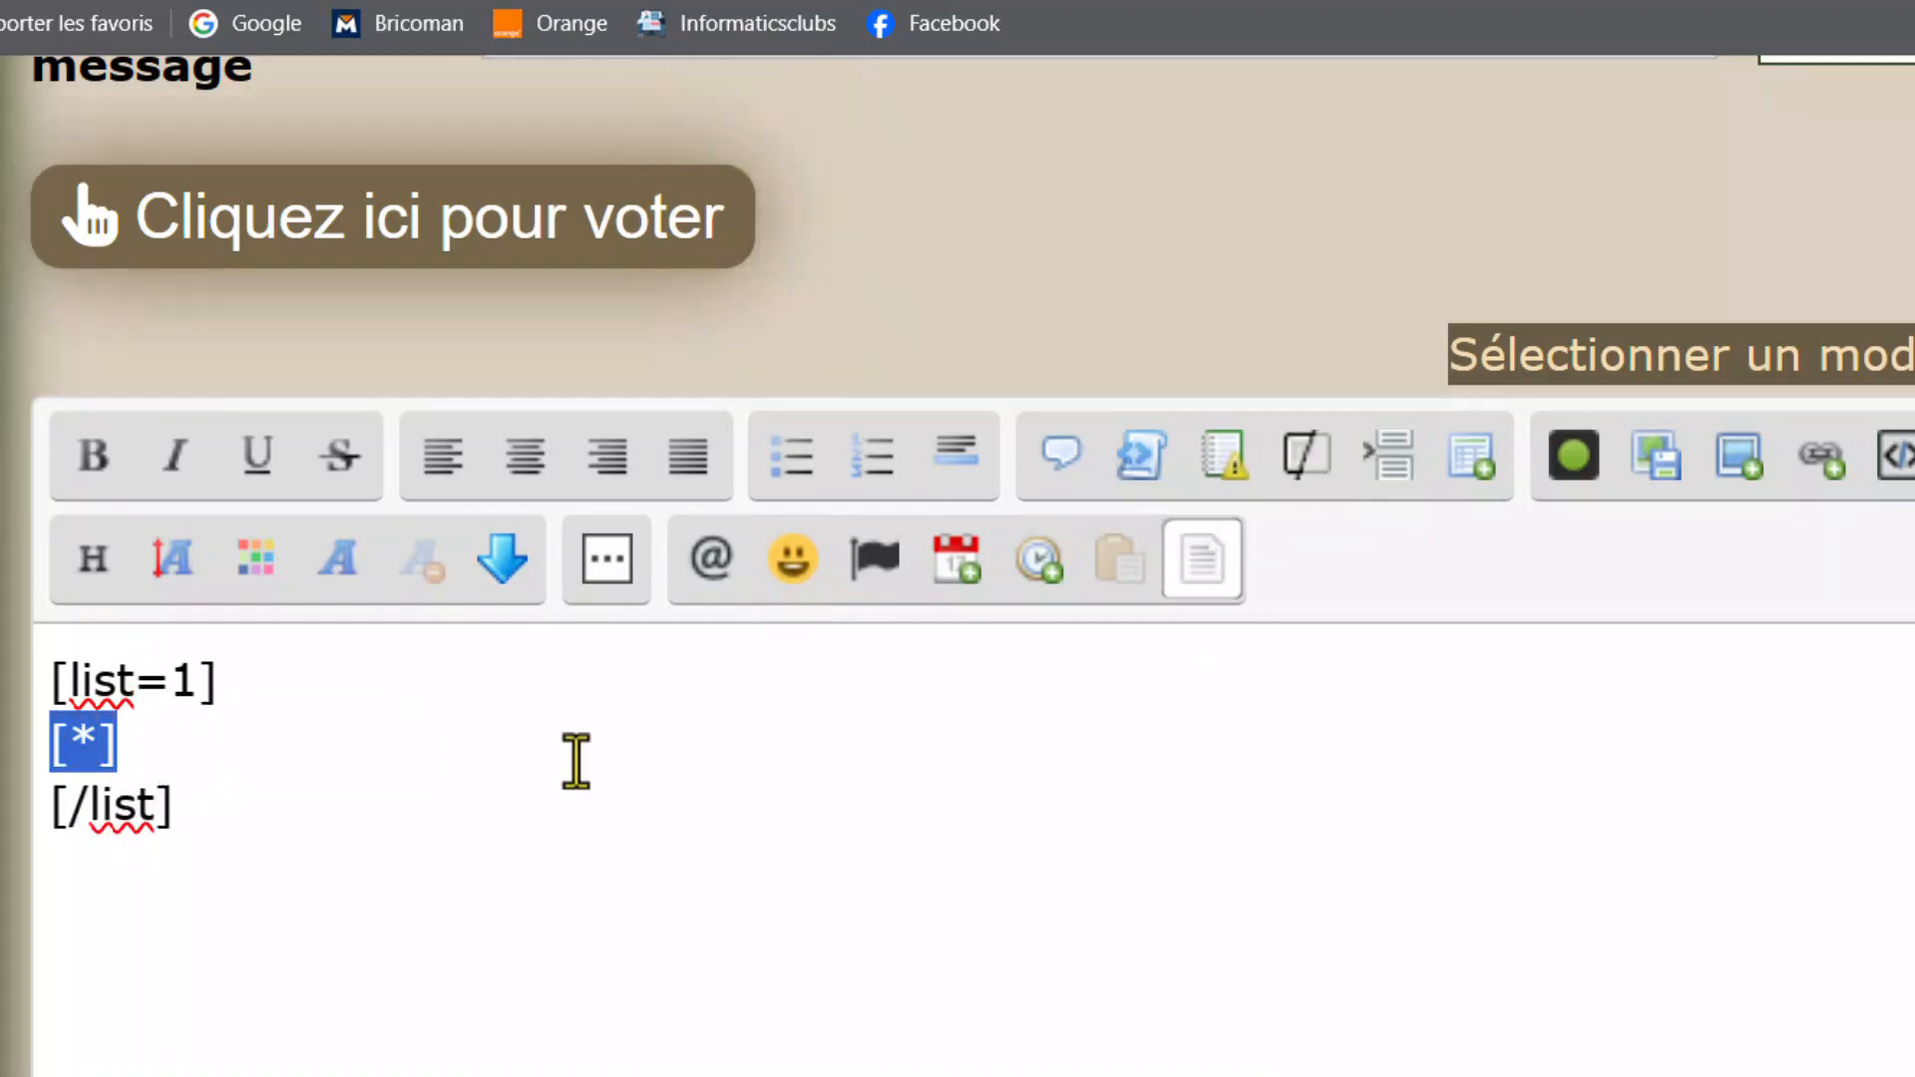